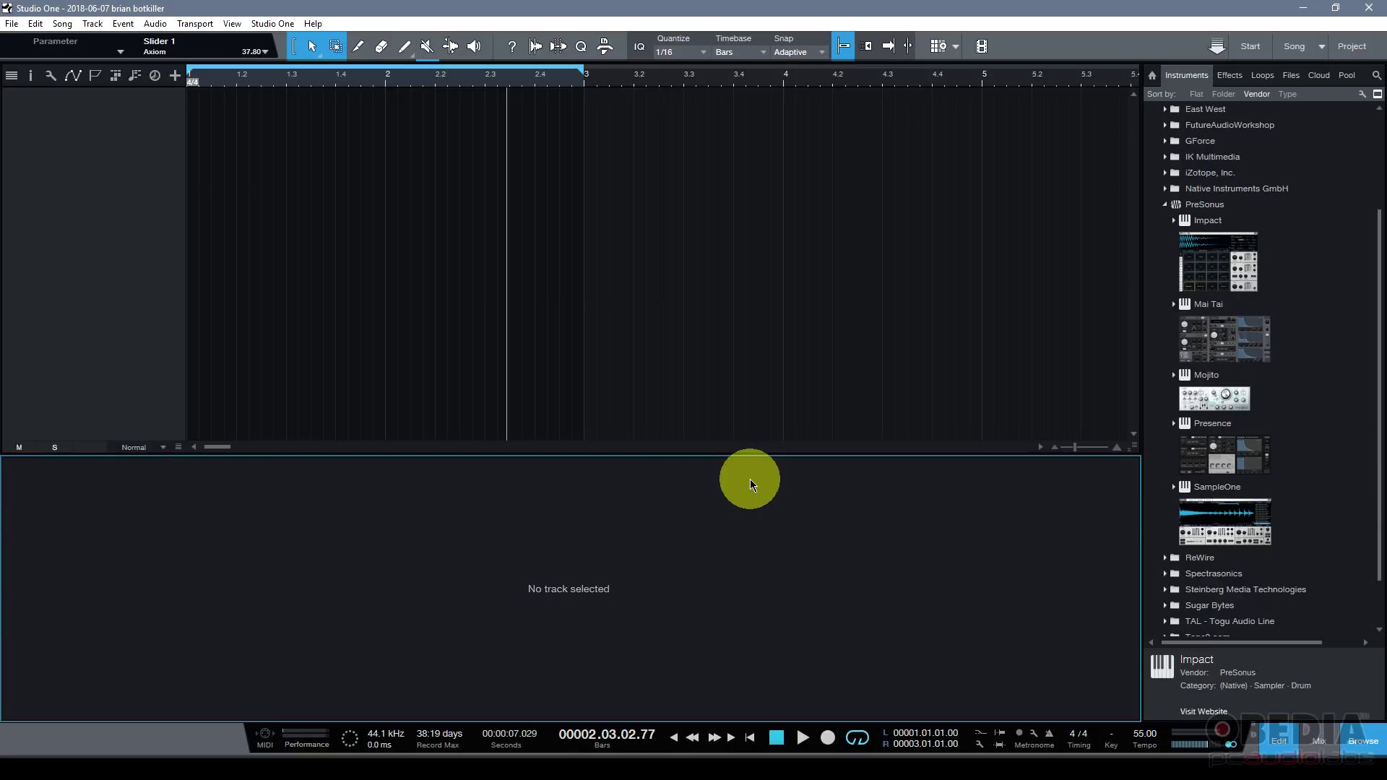
Add Impact XT on a new instrument track and load the Funky Kit preset
left_click(750, 480)
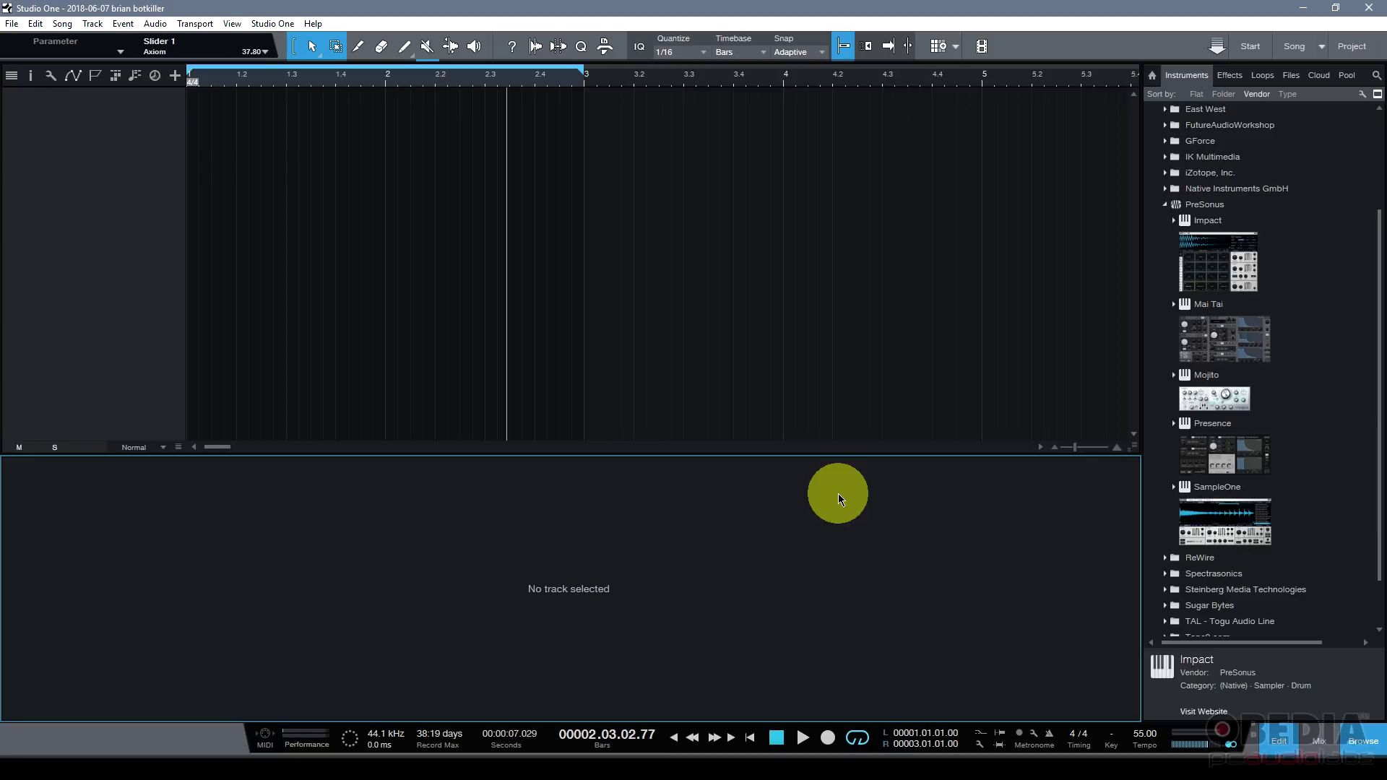
left_click_drag(1200, 249, 268, 172)
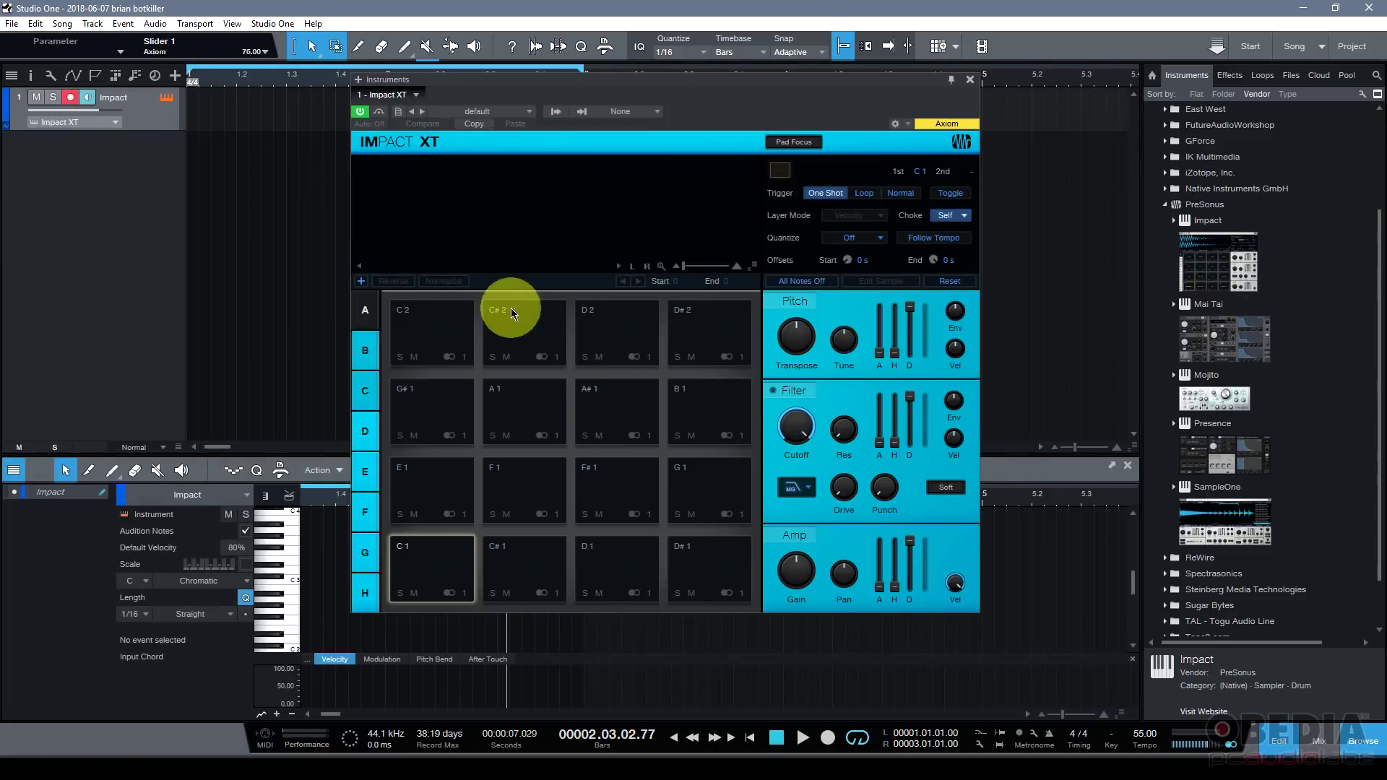
left_click_drag(517, 78, 614, 125)
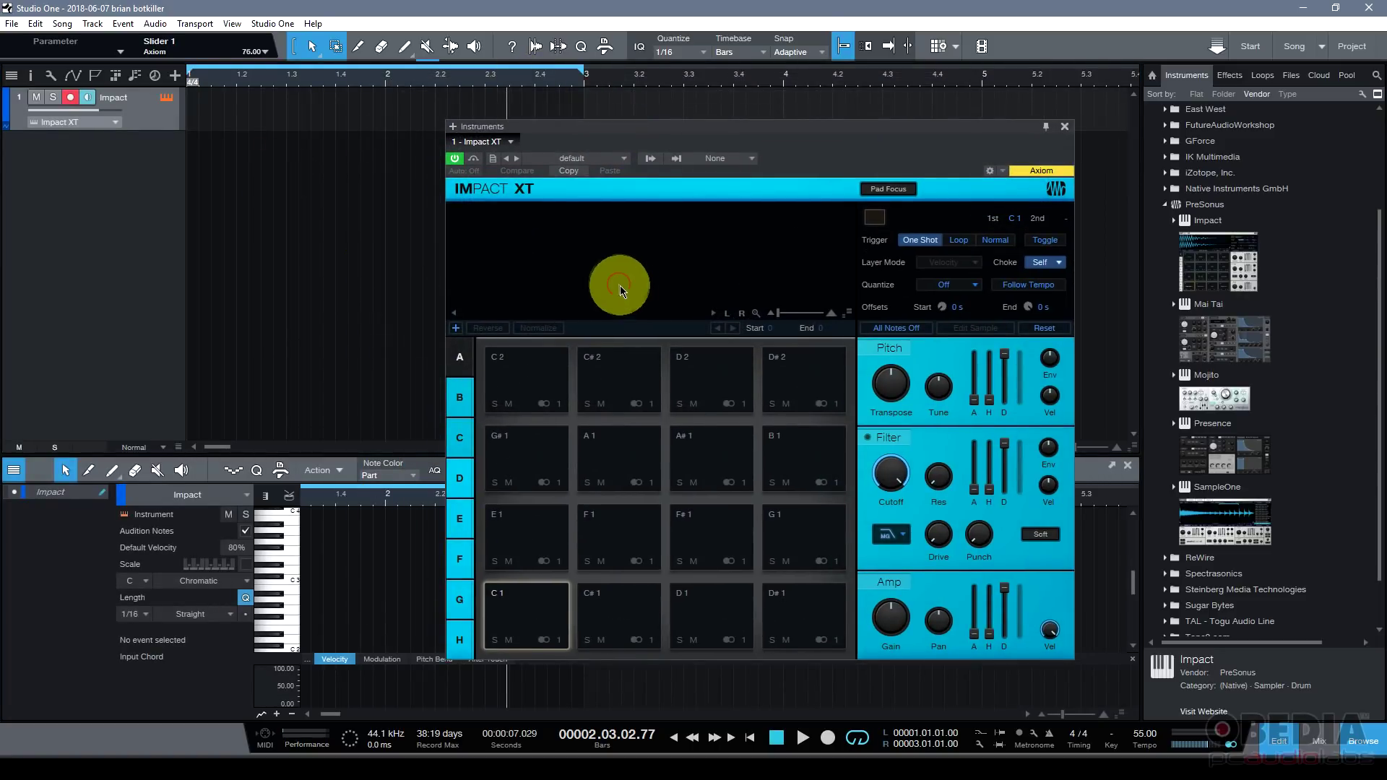
left_click(621, 158)
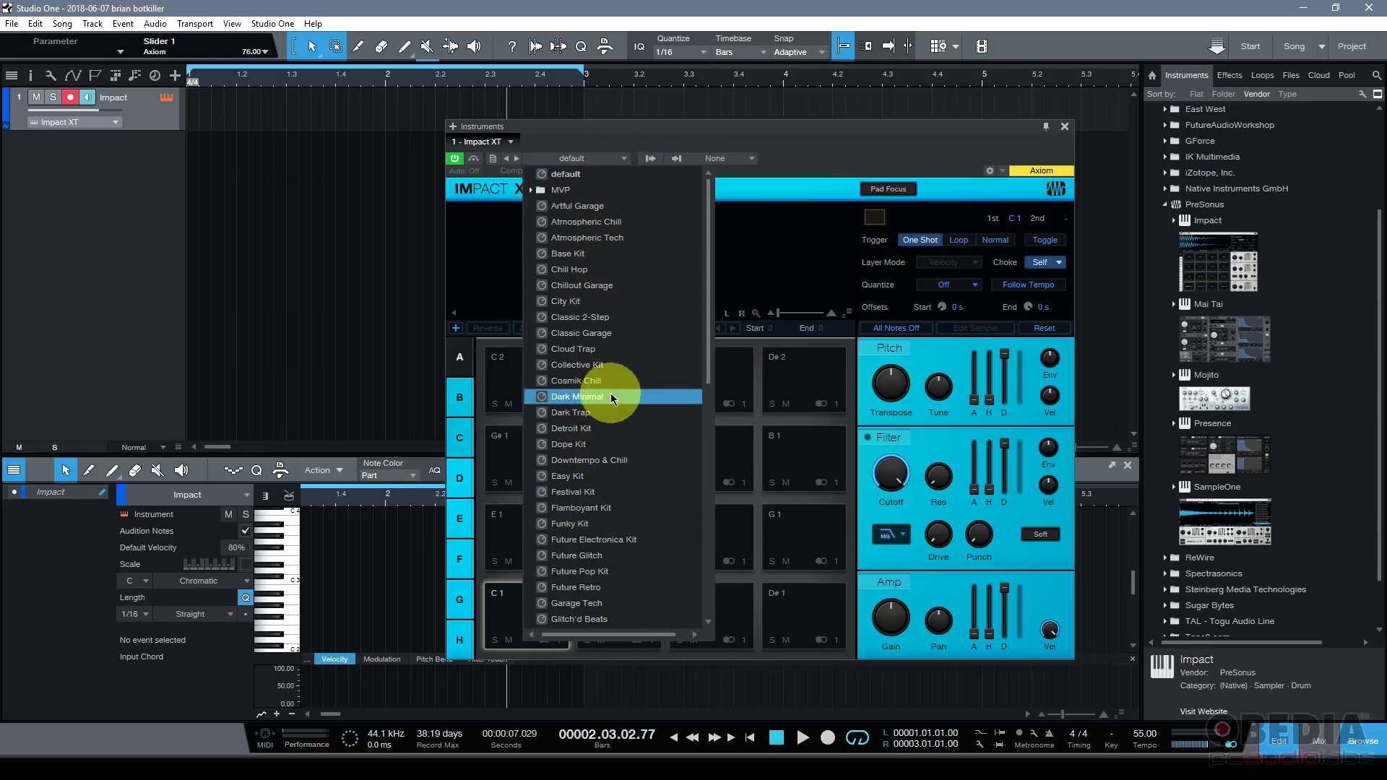
left_click(596, 523)
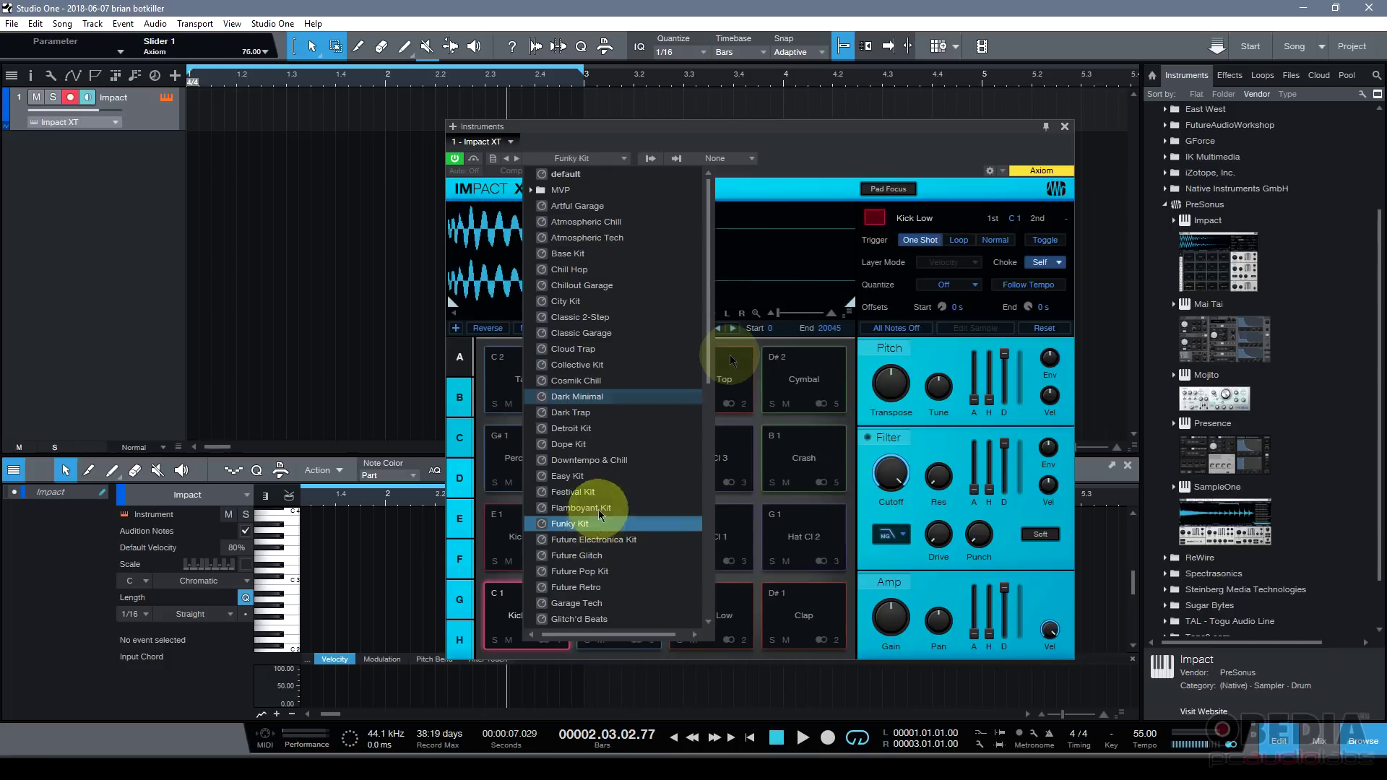
Audition the Kick Low, Rim, Snare Low, Clap, Hat Cl 1, Perc Bell and Kick Top pads
left_click(526, 614)
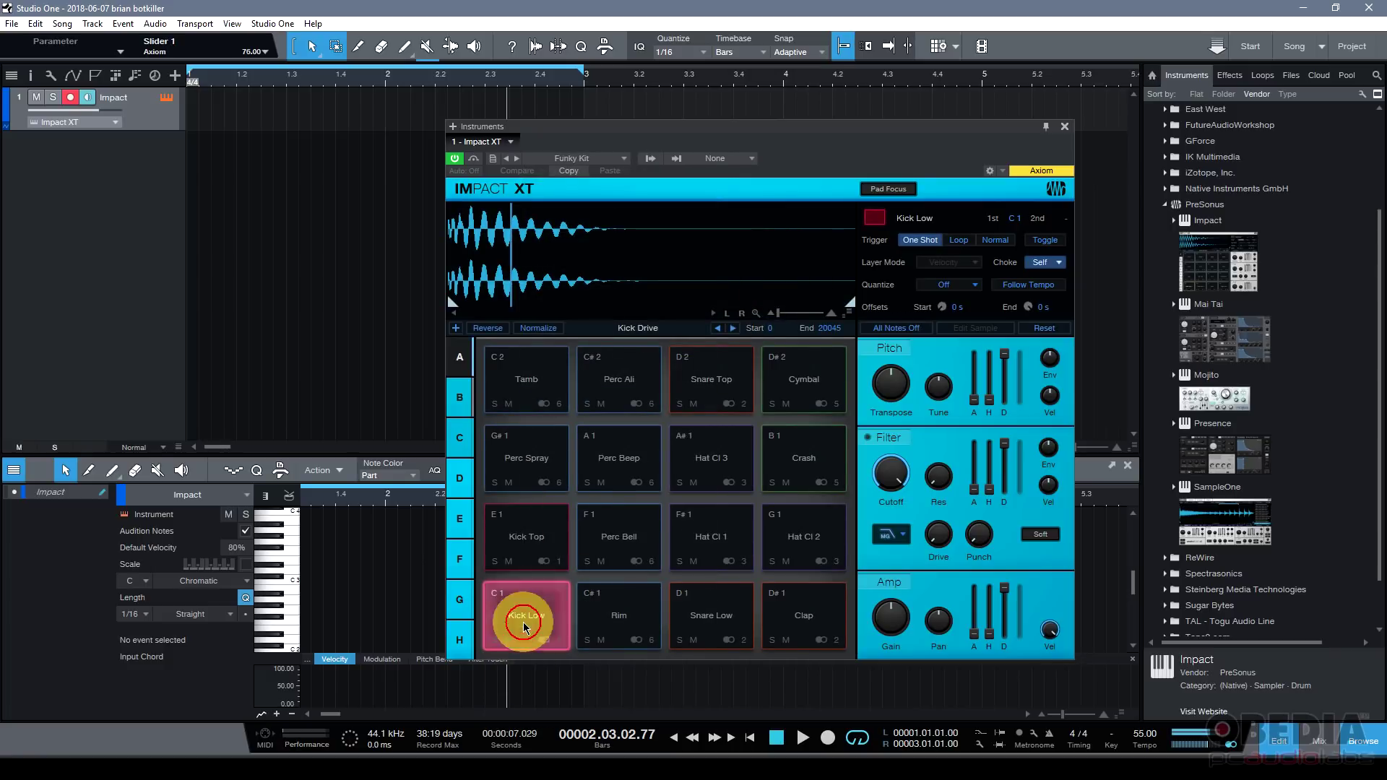
left_click(619, 614)
left_click(711, 614)
left_click(804, 615)
left_click(726, 566)
left_click(609, 542)
left_click(532, 542)
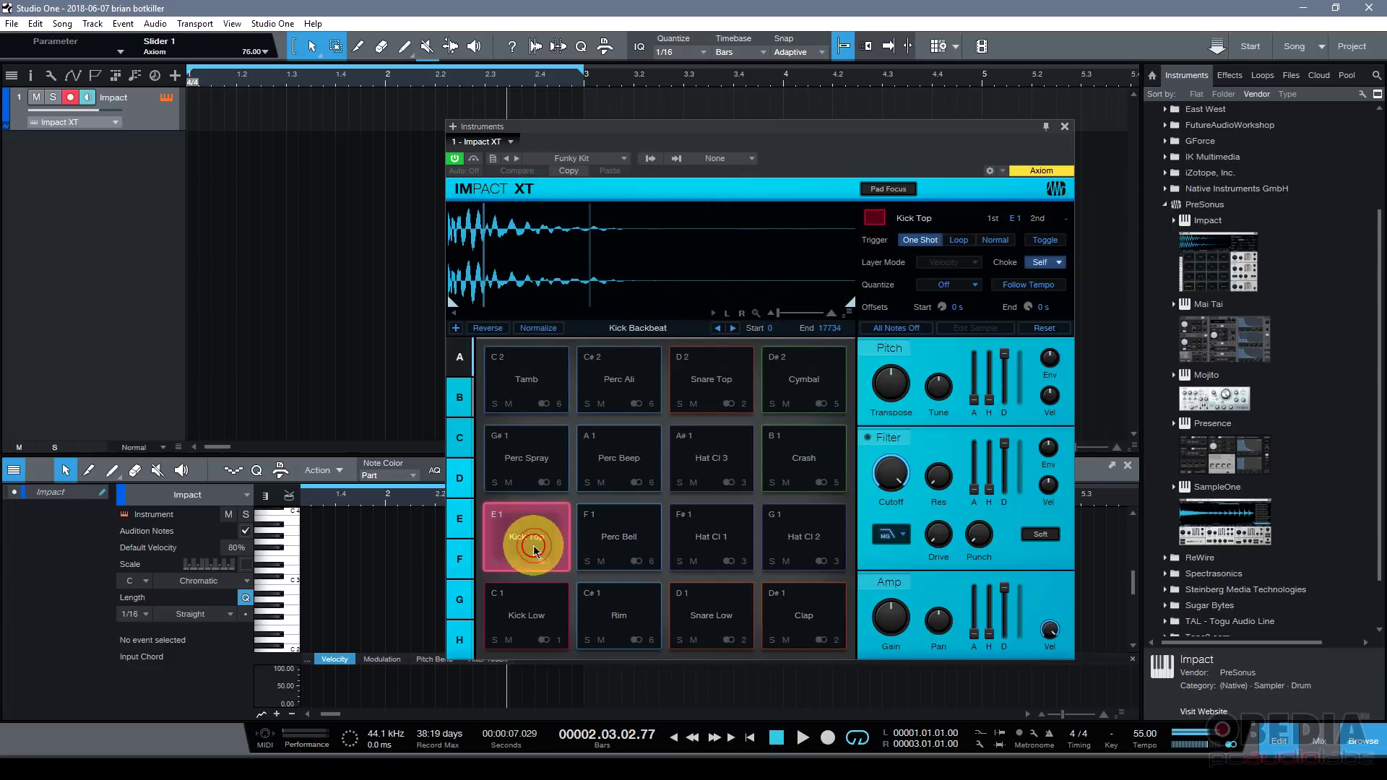
left_click_drag(799, 123, 743, 102)
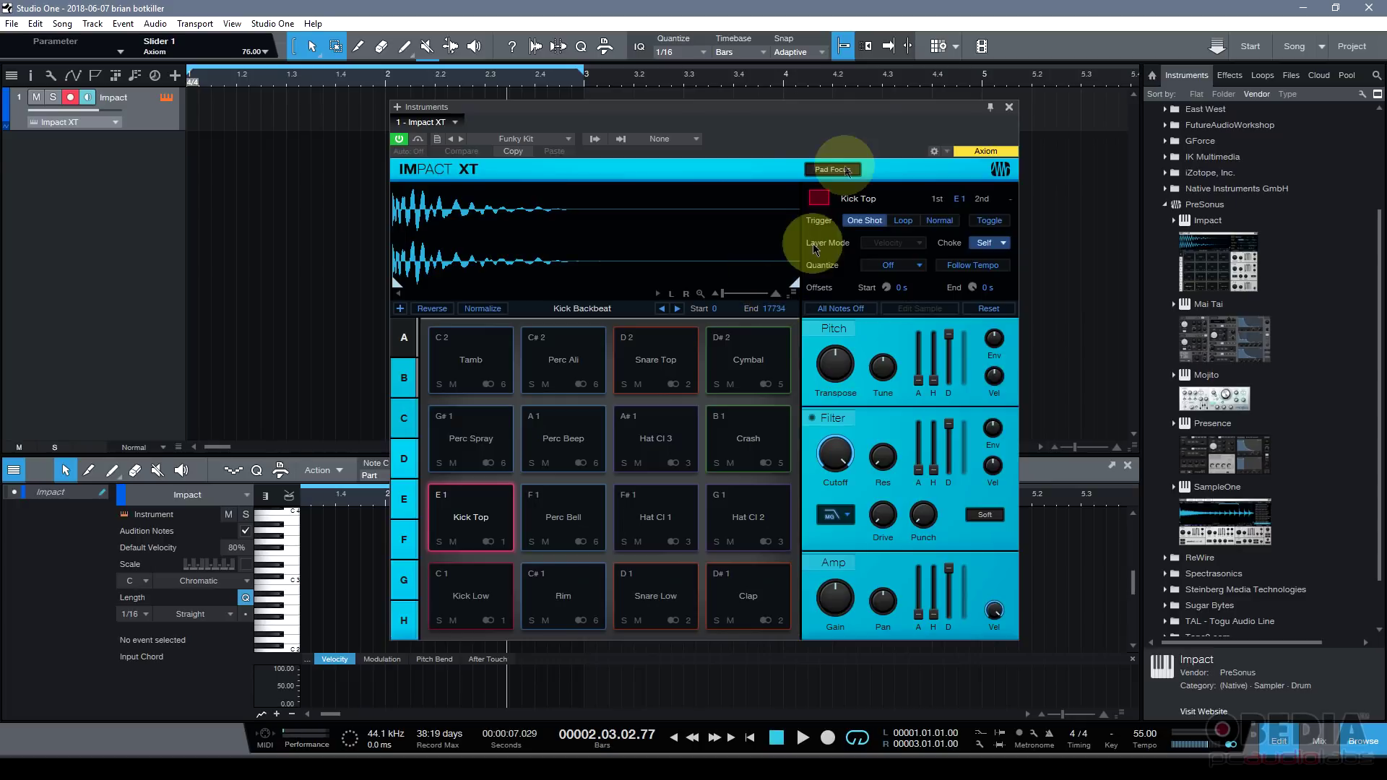
left_click_drag(871, 112, 866, 118)
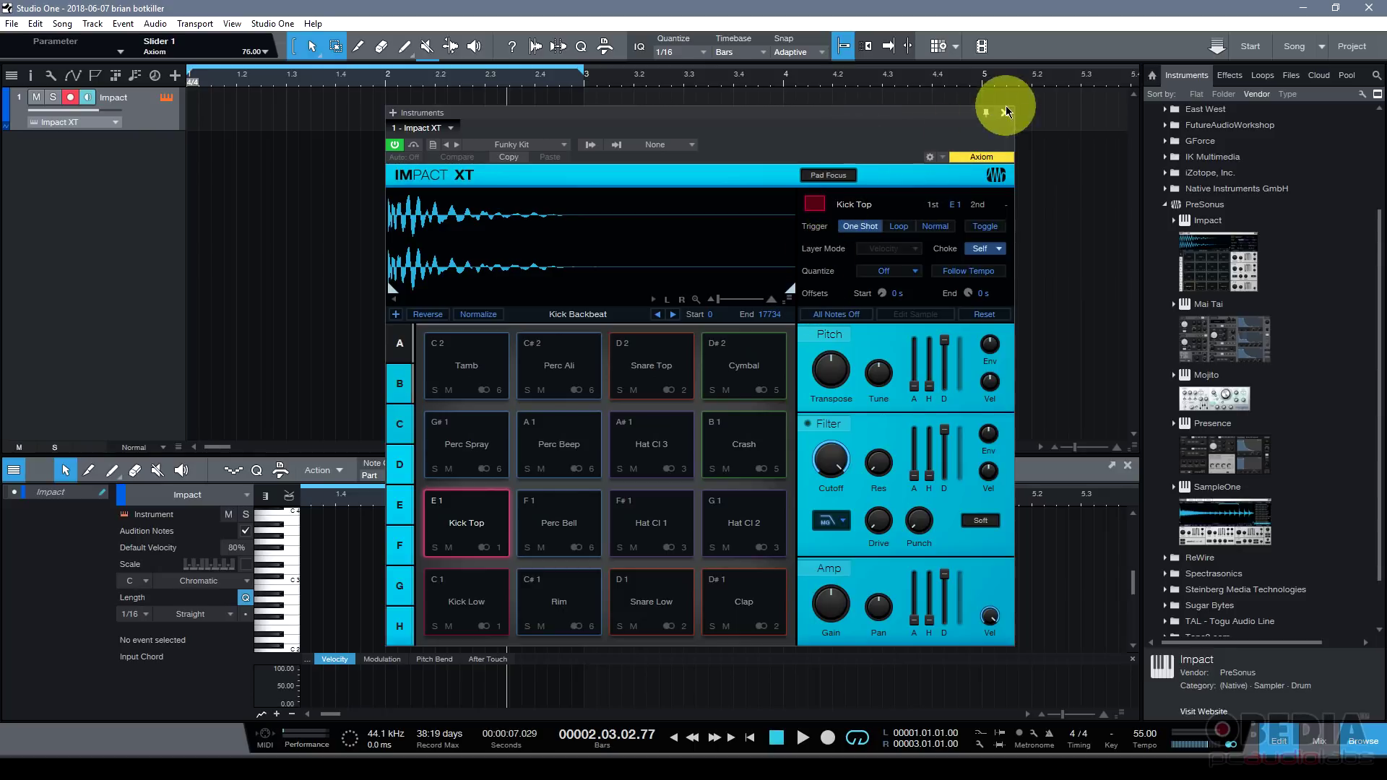
left_click_drag(944, 114, 1083, 124)
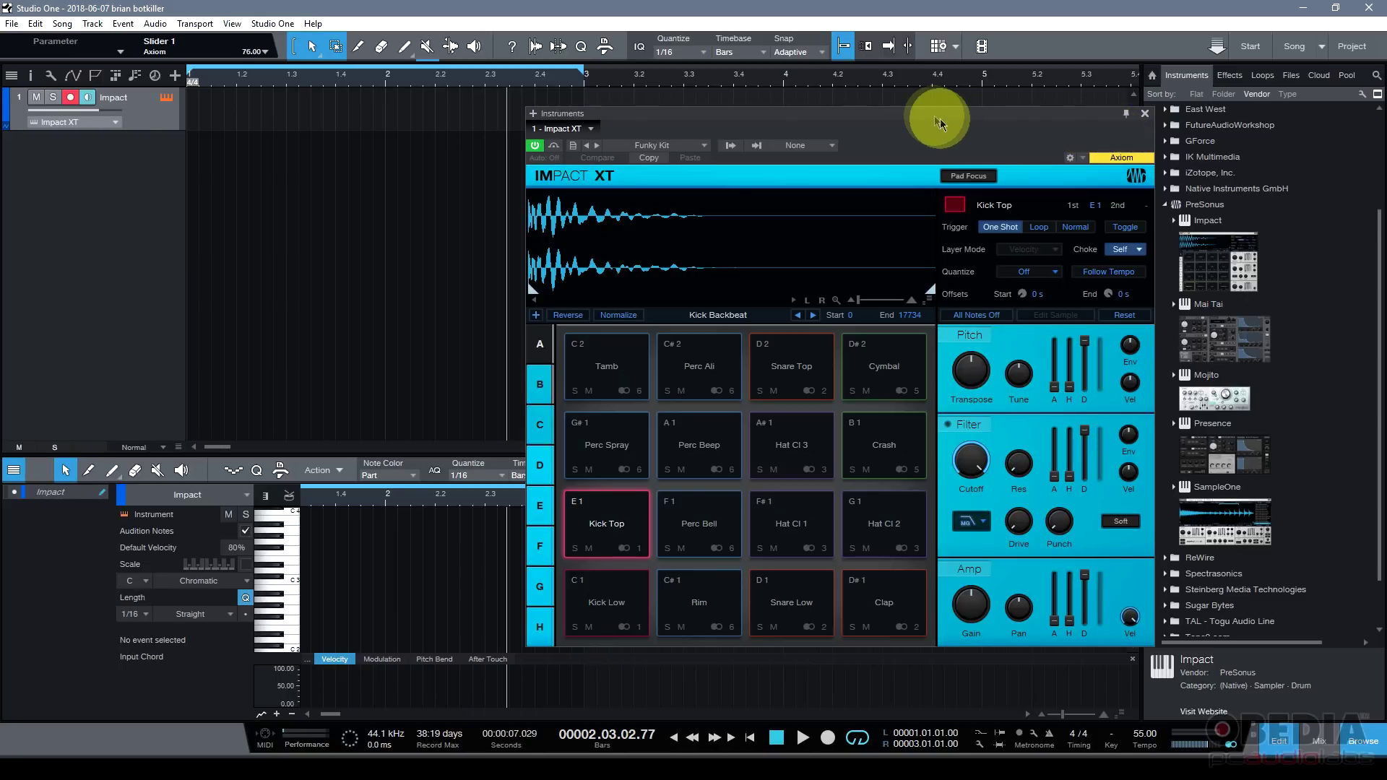
left_click(1144, 114)
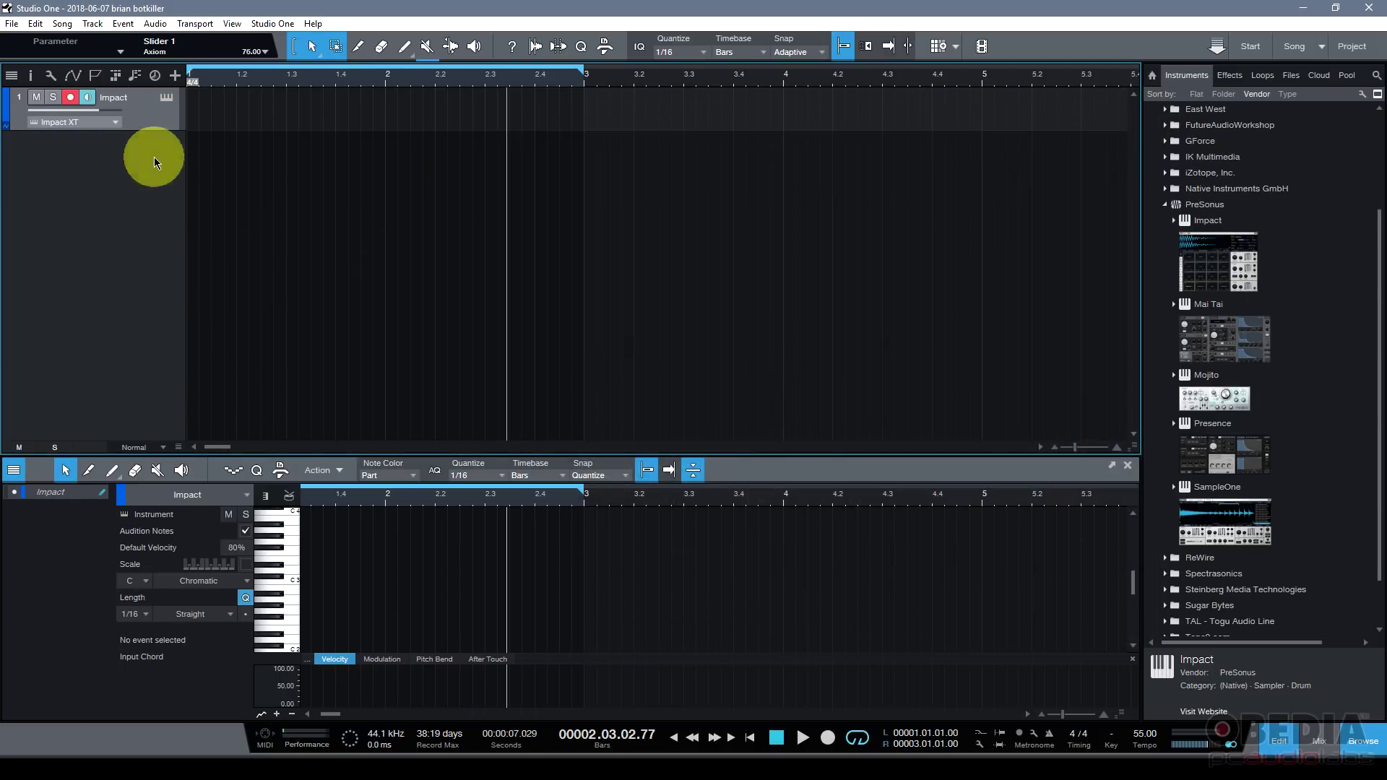
Double-click the Impact track to create an empty part from bar 1 to bar 3, then make the track taller
left_click_drag(371, 454, 378, 272)
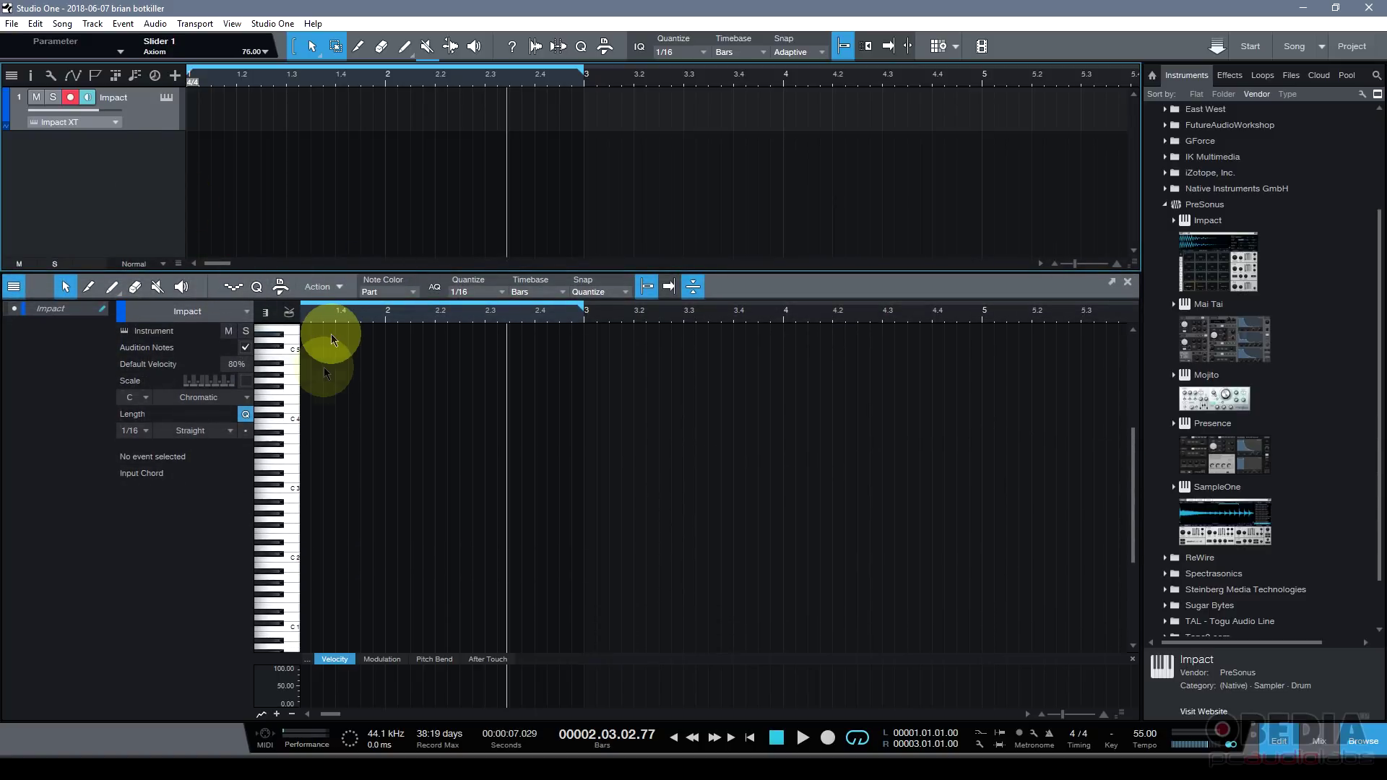
left_click_drag(448, 272, 449, 340)
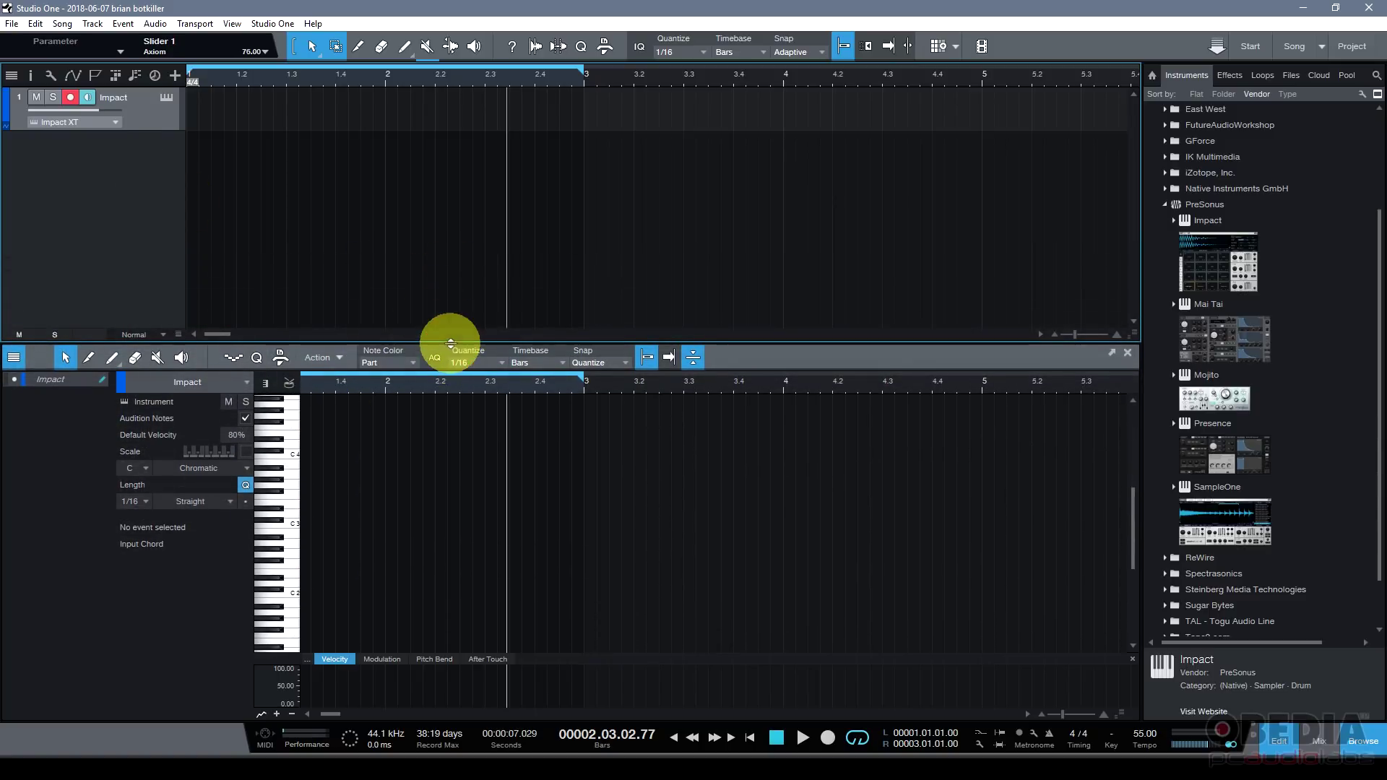
double_click(196, 126)
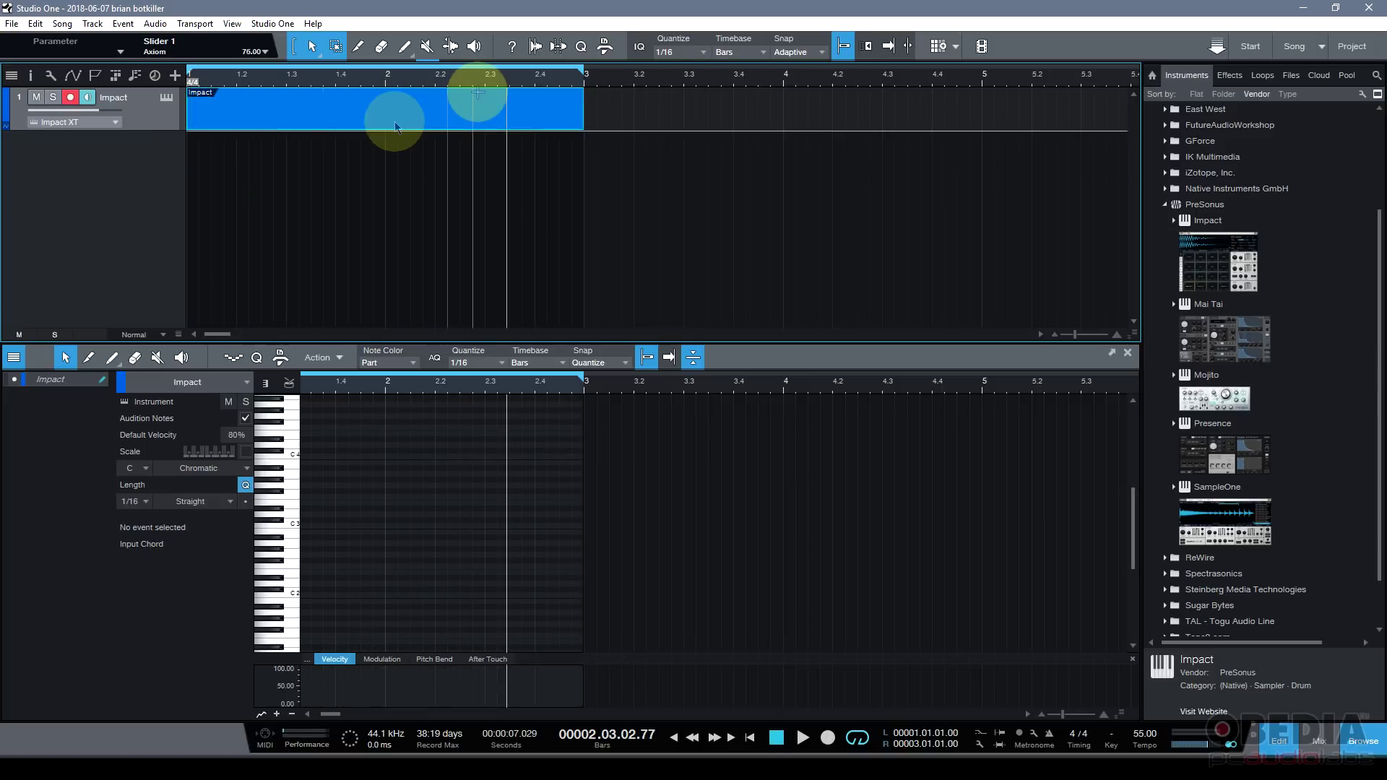
left_click_drag(180, 137, 177, 235)
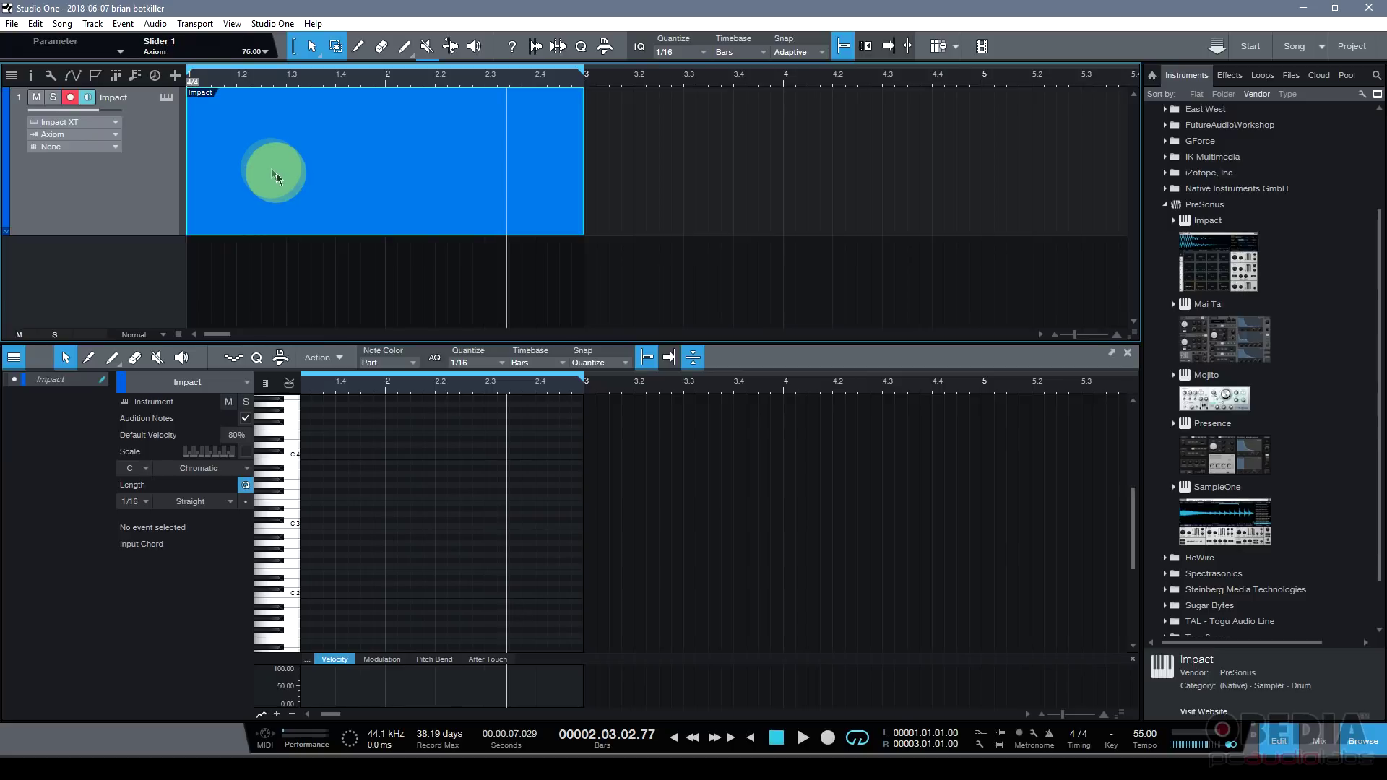
left_click(281, 172)
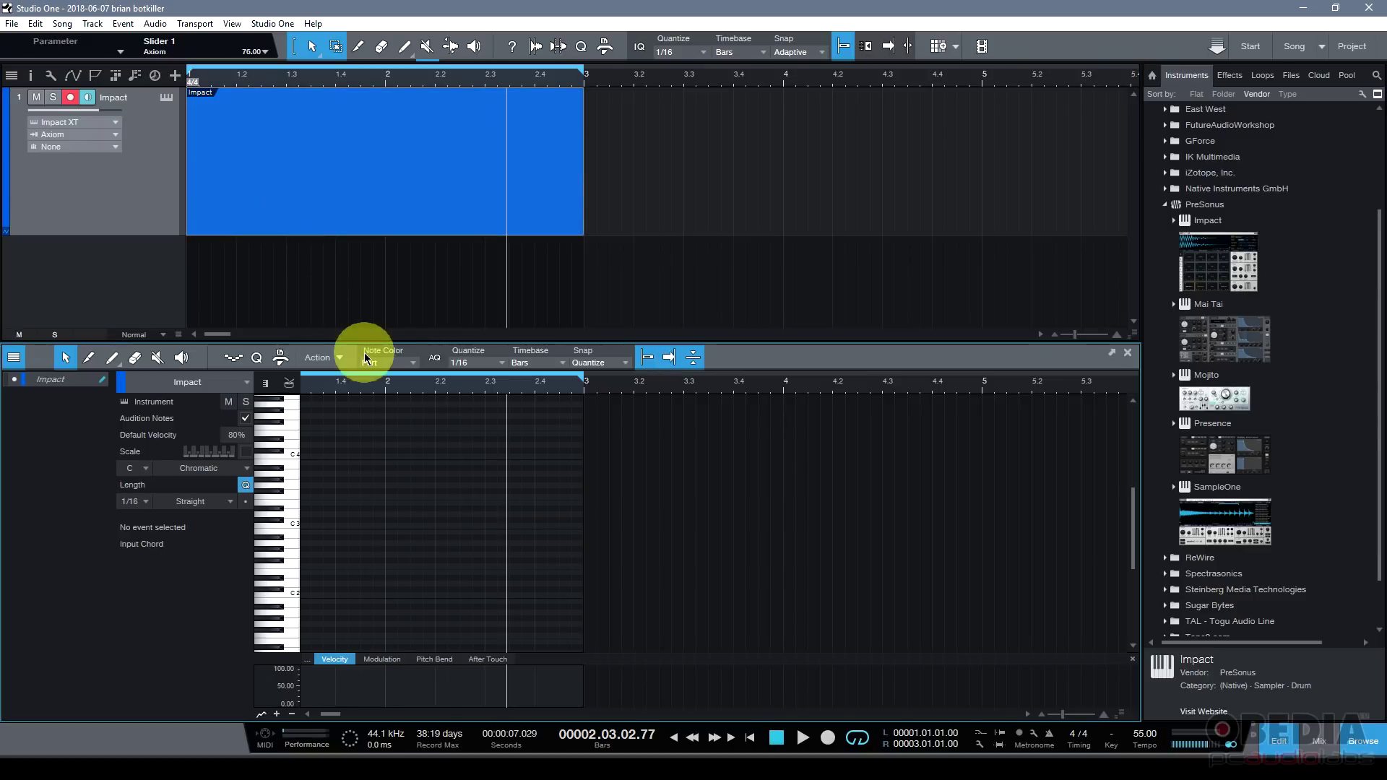
left_click_drag(448, 346, 449, 342)
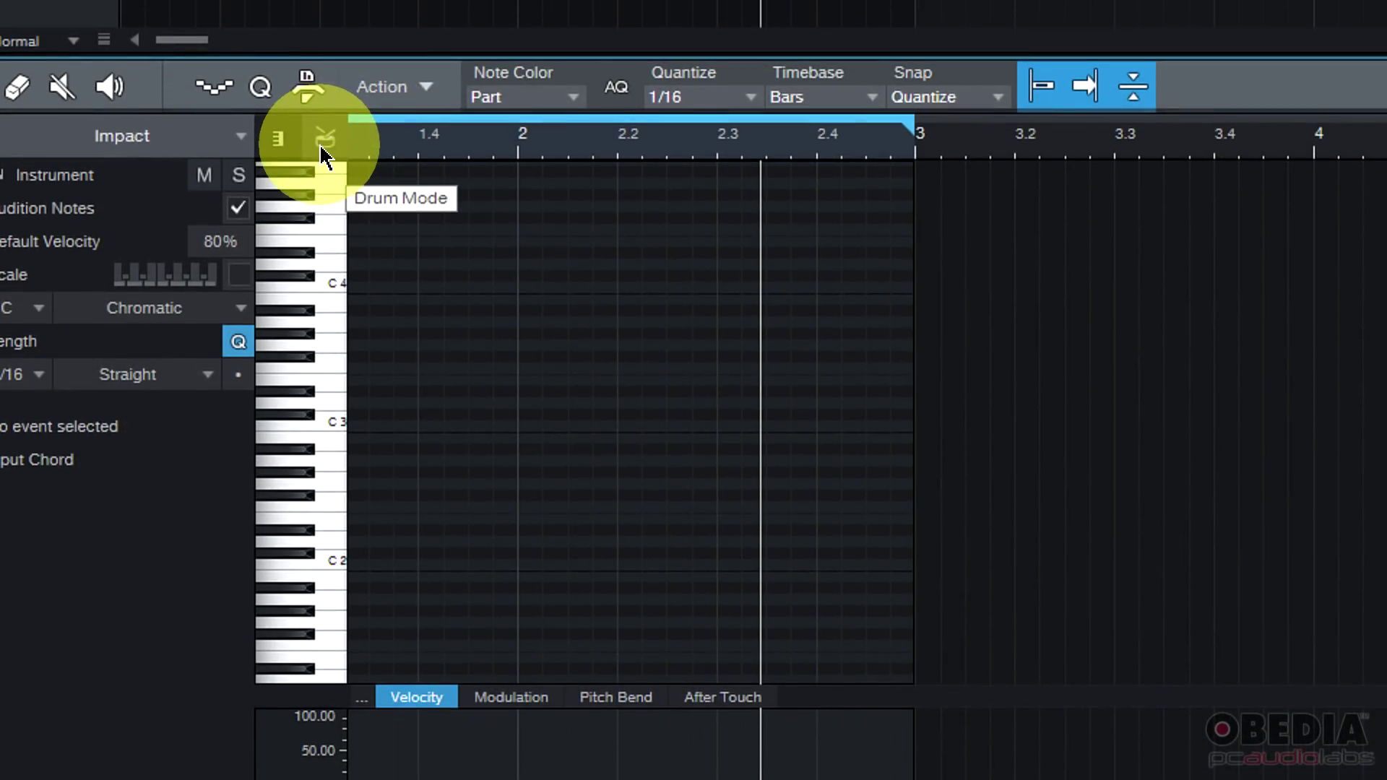
Switch the editor to drum view, listing the Impact XT sound names instead of piano keys
left_click(322, 150)
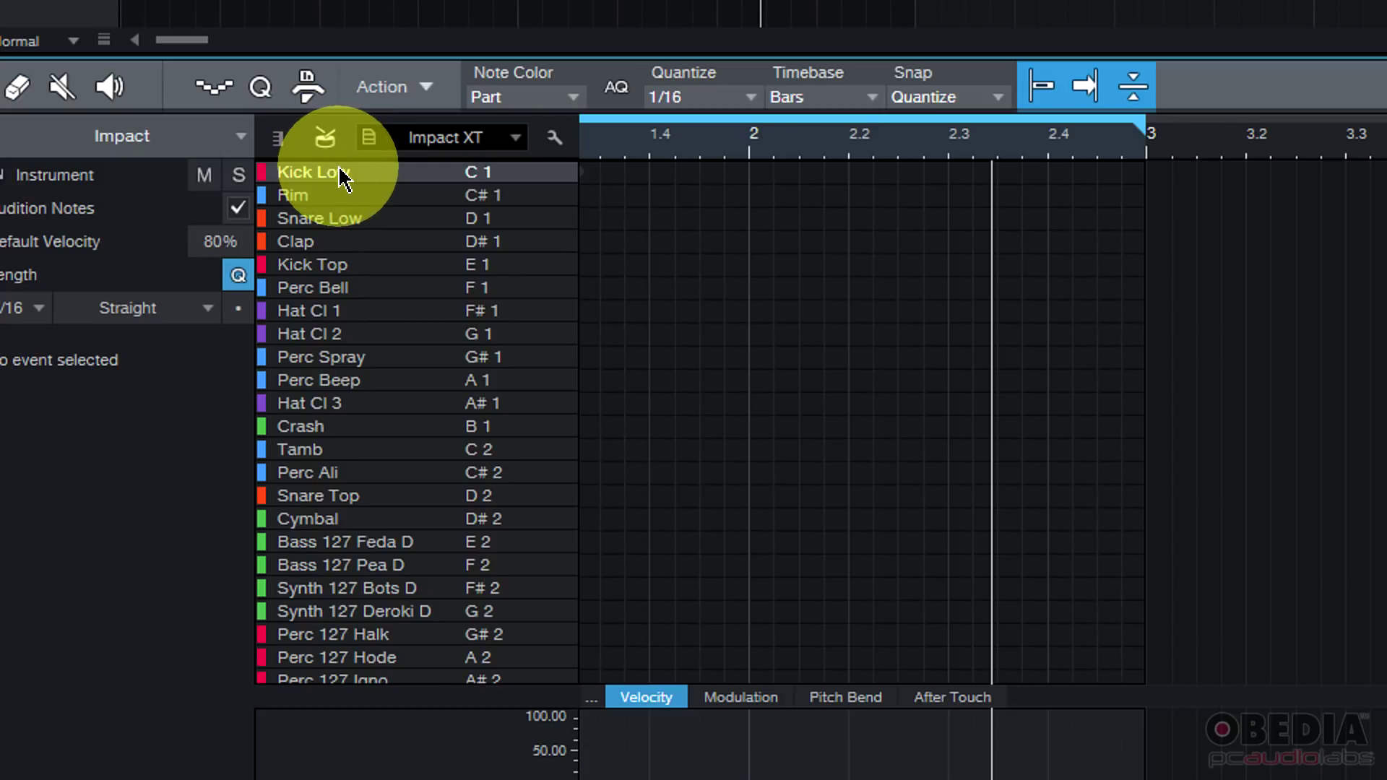
left_click(335, 150)
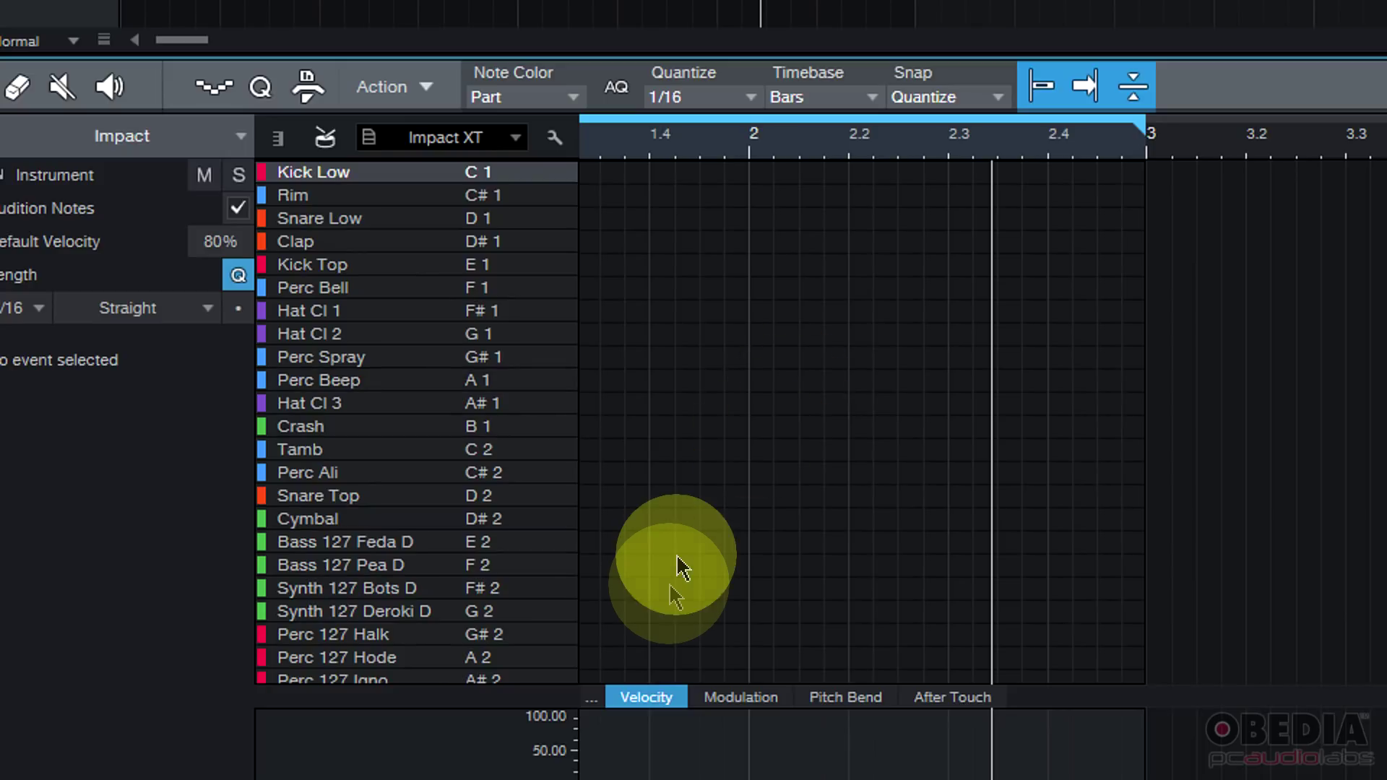
left_click(280, 139)
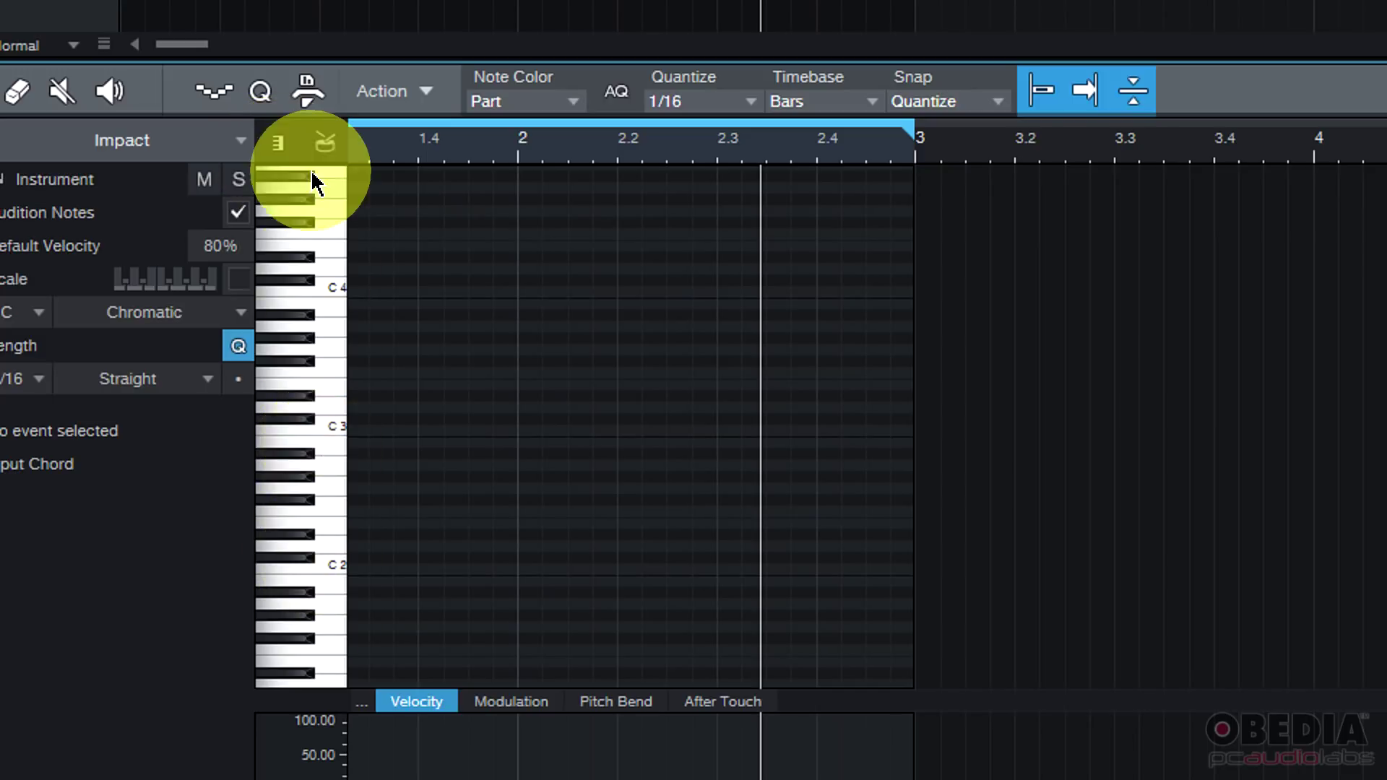
left_click(325, 142)
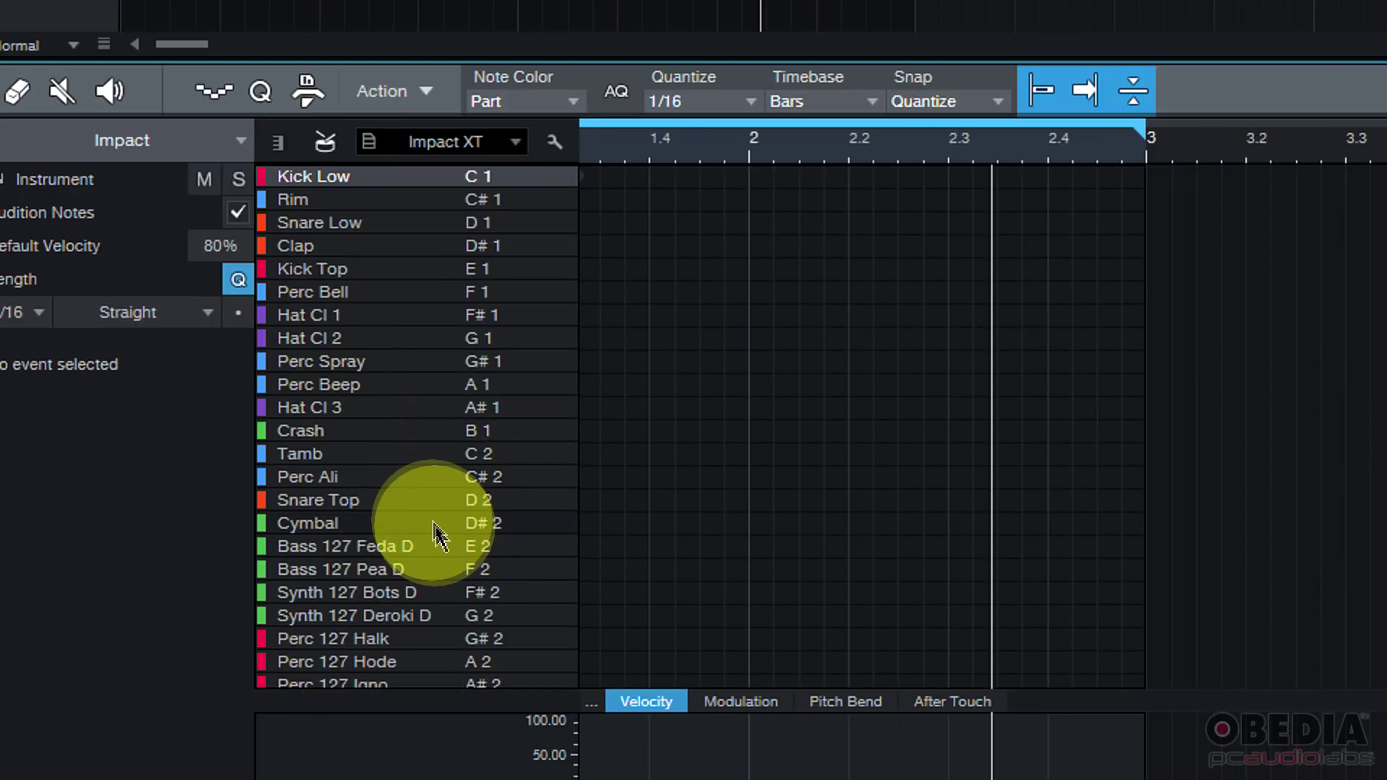
scroll(433, 527, "down", 5)
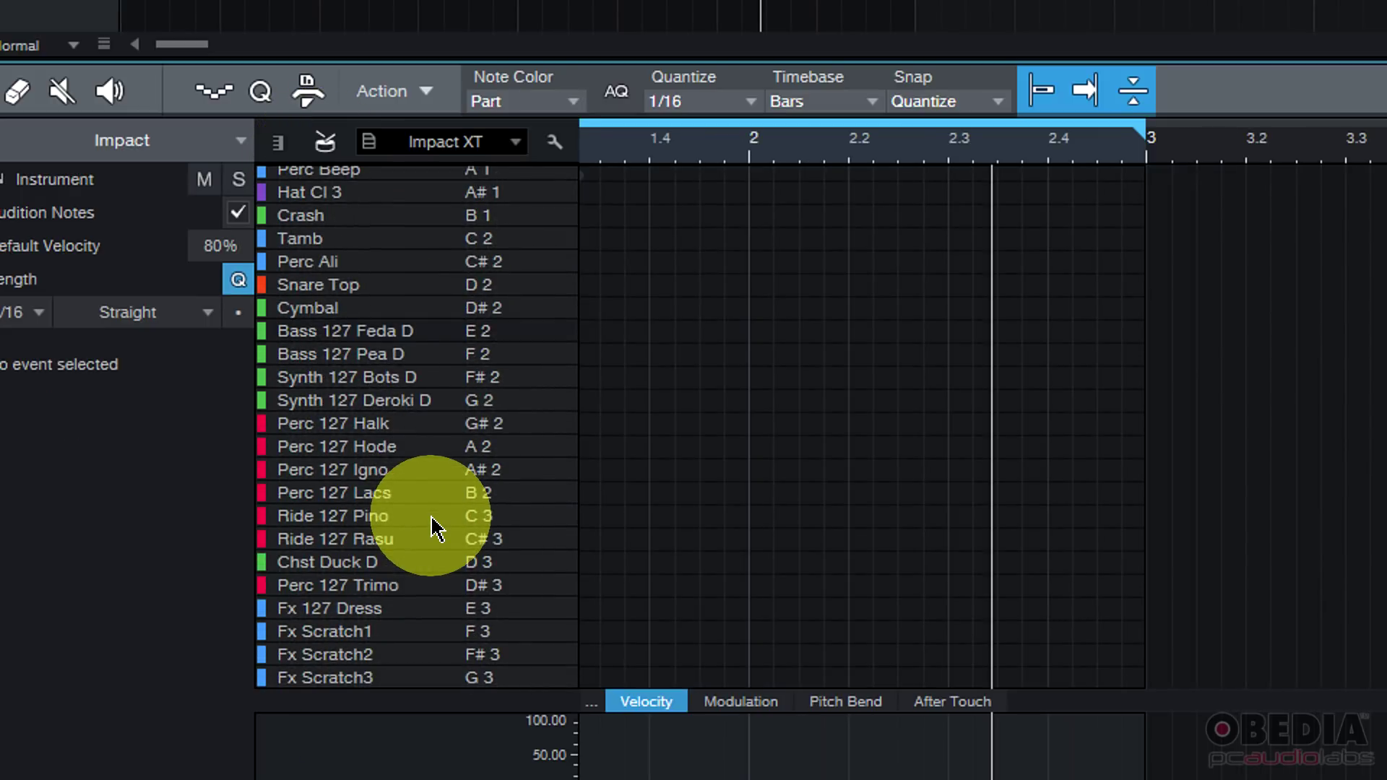
scroll(433, 527, "up", 5)
scroll(432, 531, "down", 3)
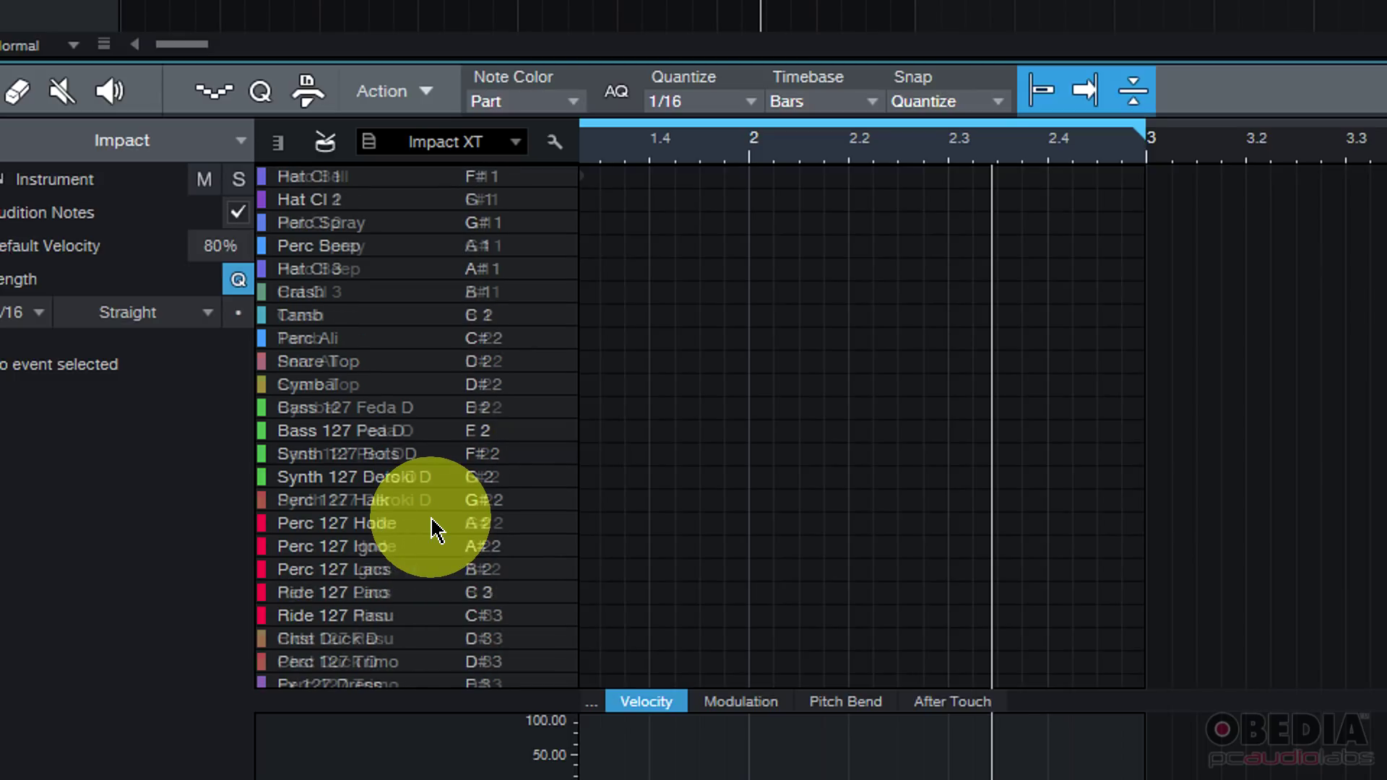
scroll(434, 528, "up", 4)
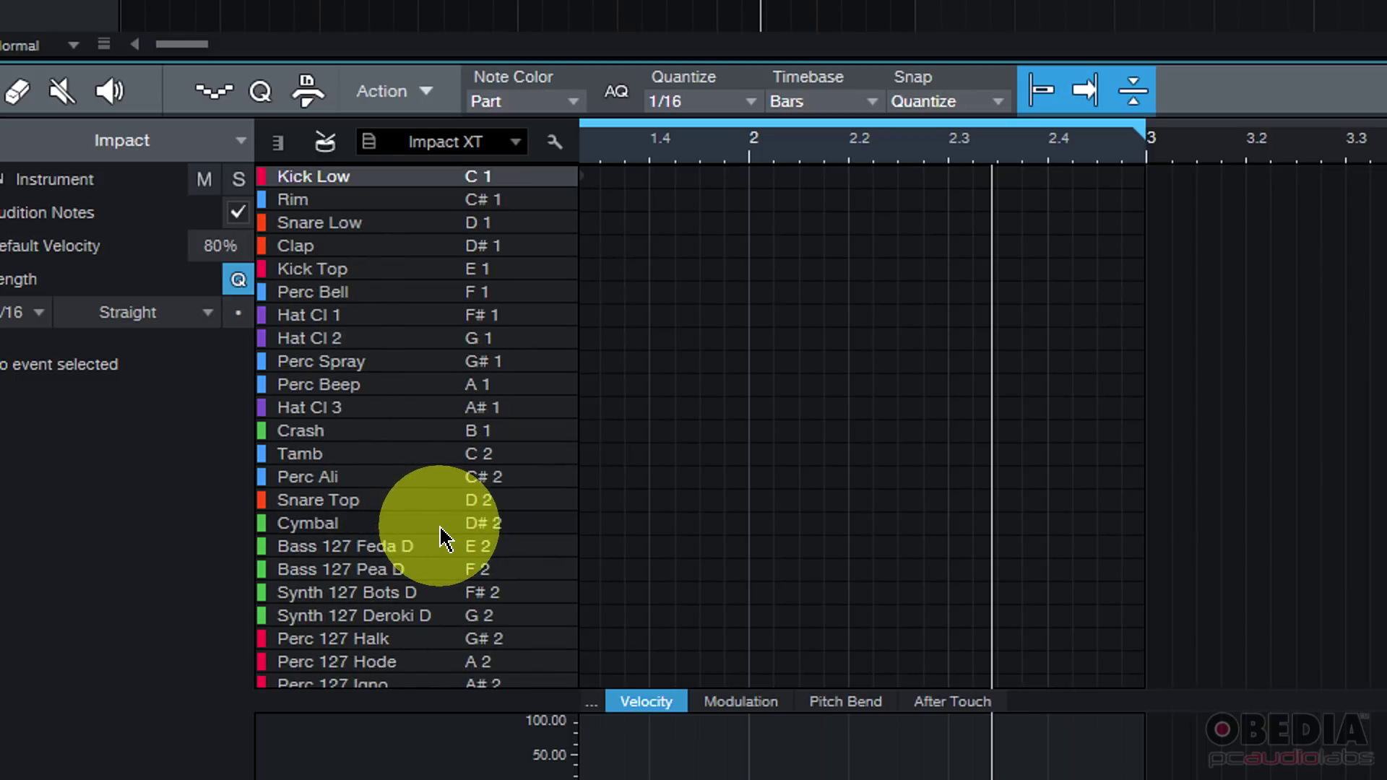
Select the Pencil tool and zoom the timeline in around bar 2
left_click(597, 179)
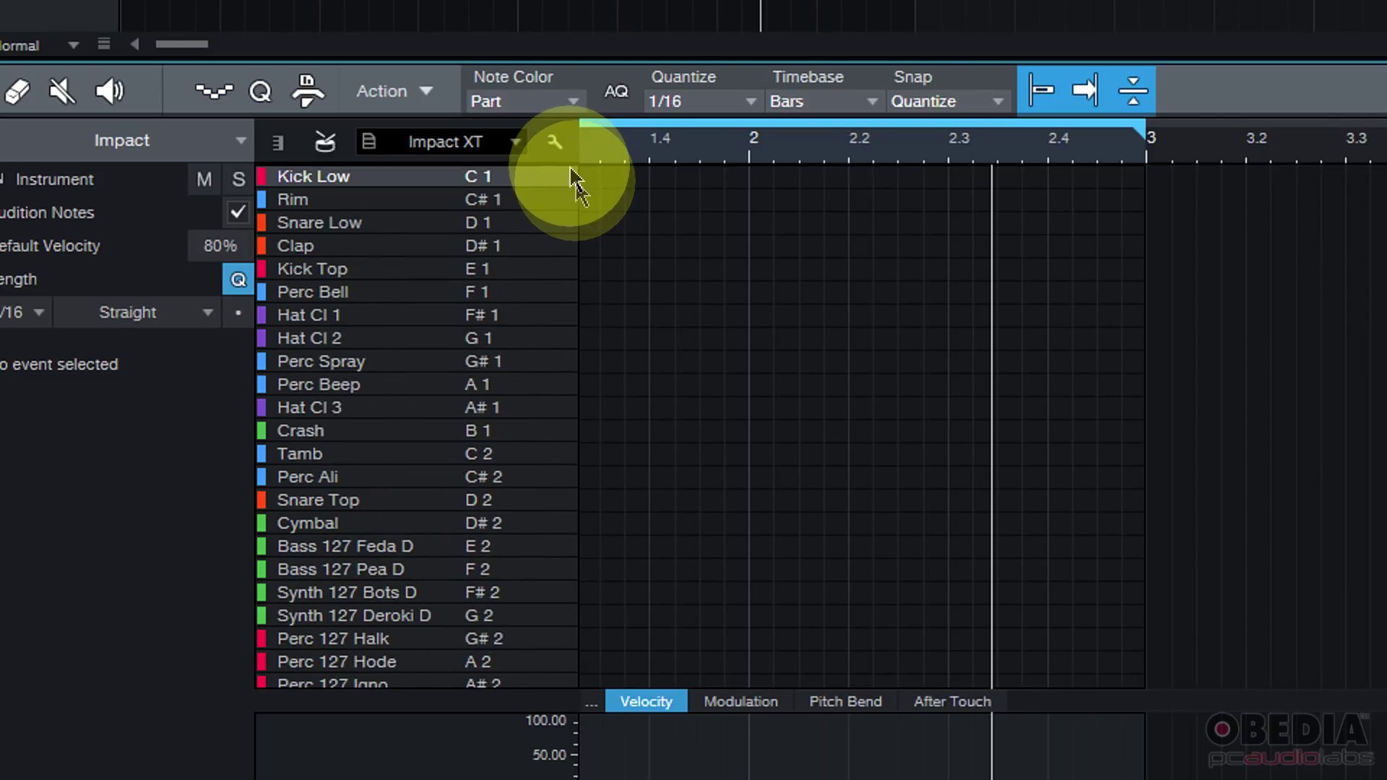
left_click(0, 91)
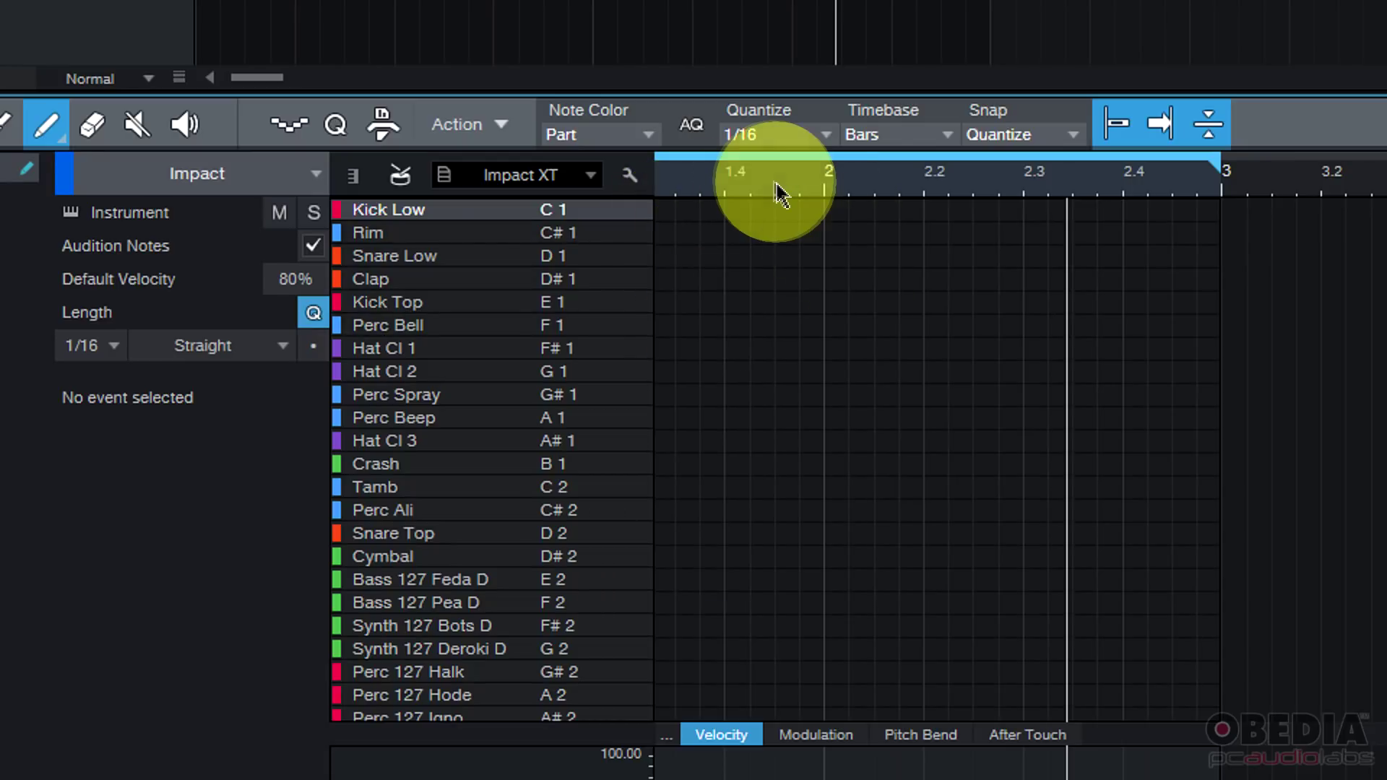
left_click_drag(778, 193, 867, 247)
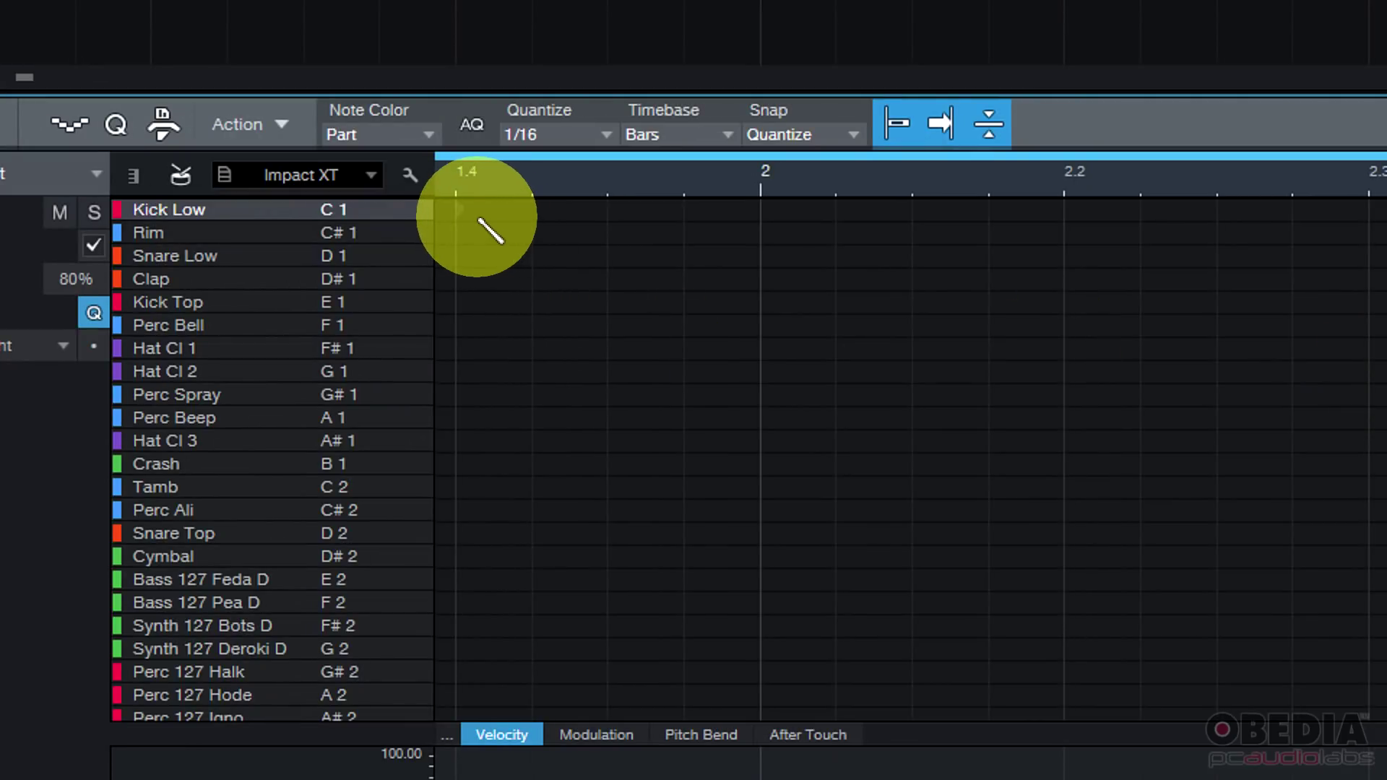
Draw Kick Low and Rim hits between bar 1.4 and bar 2.3
left_click(460, 209)
left_click(611, 209)
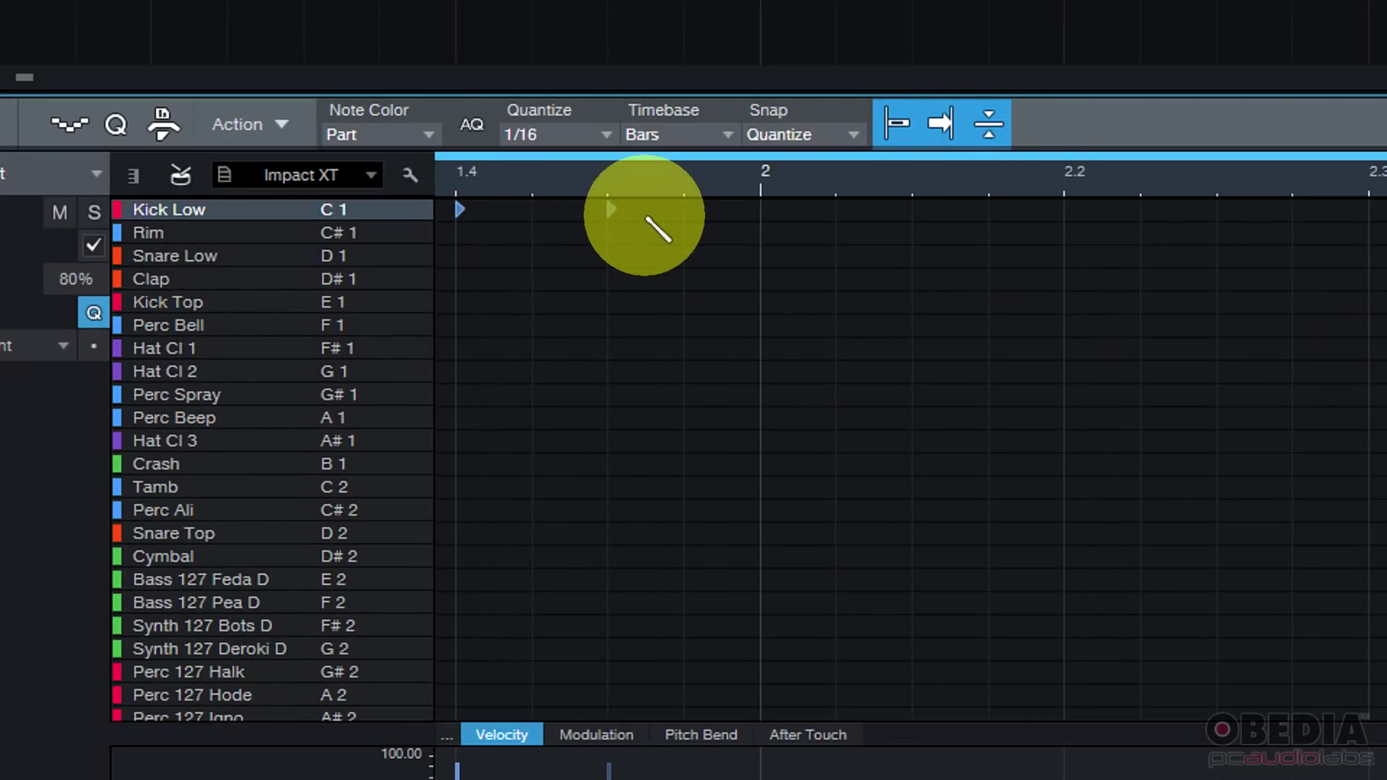
left_click(840, 232)
left_click(990, 209)
left_click(1150, 233)
left_click(1305, 233)
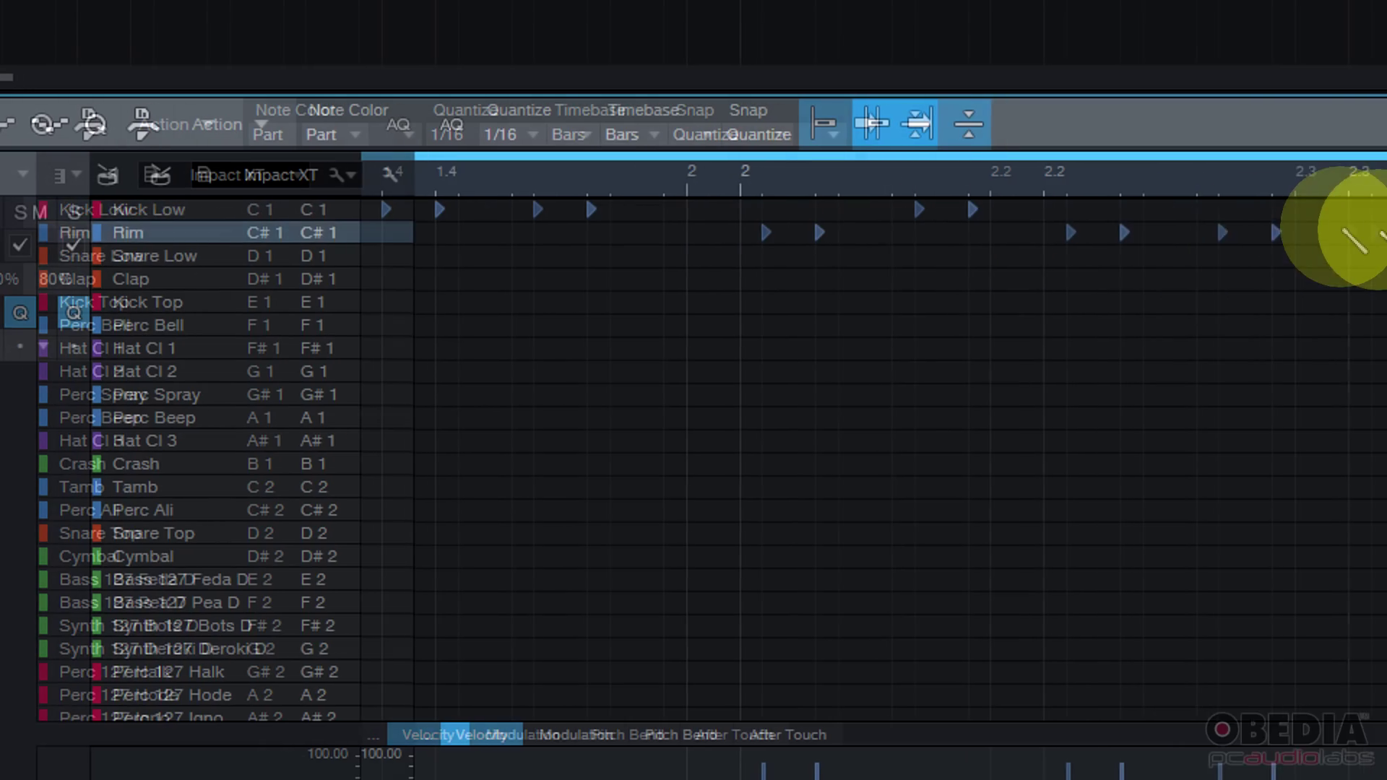
left_click(1386, 209)
left_click(1386, 233)
left_click(1386, 210)
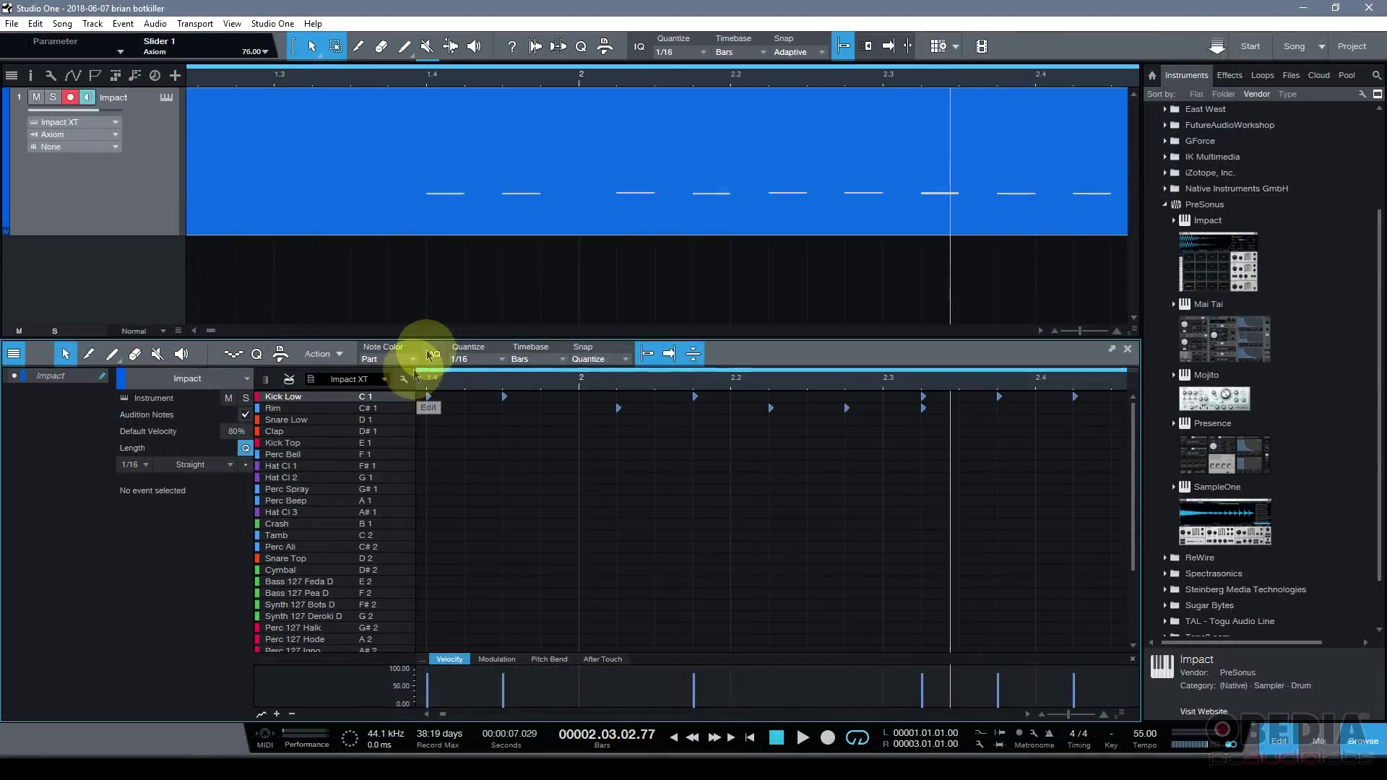
left_click(428, 197)
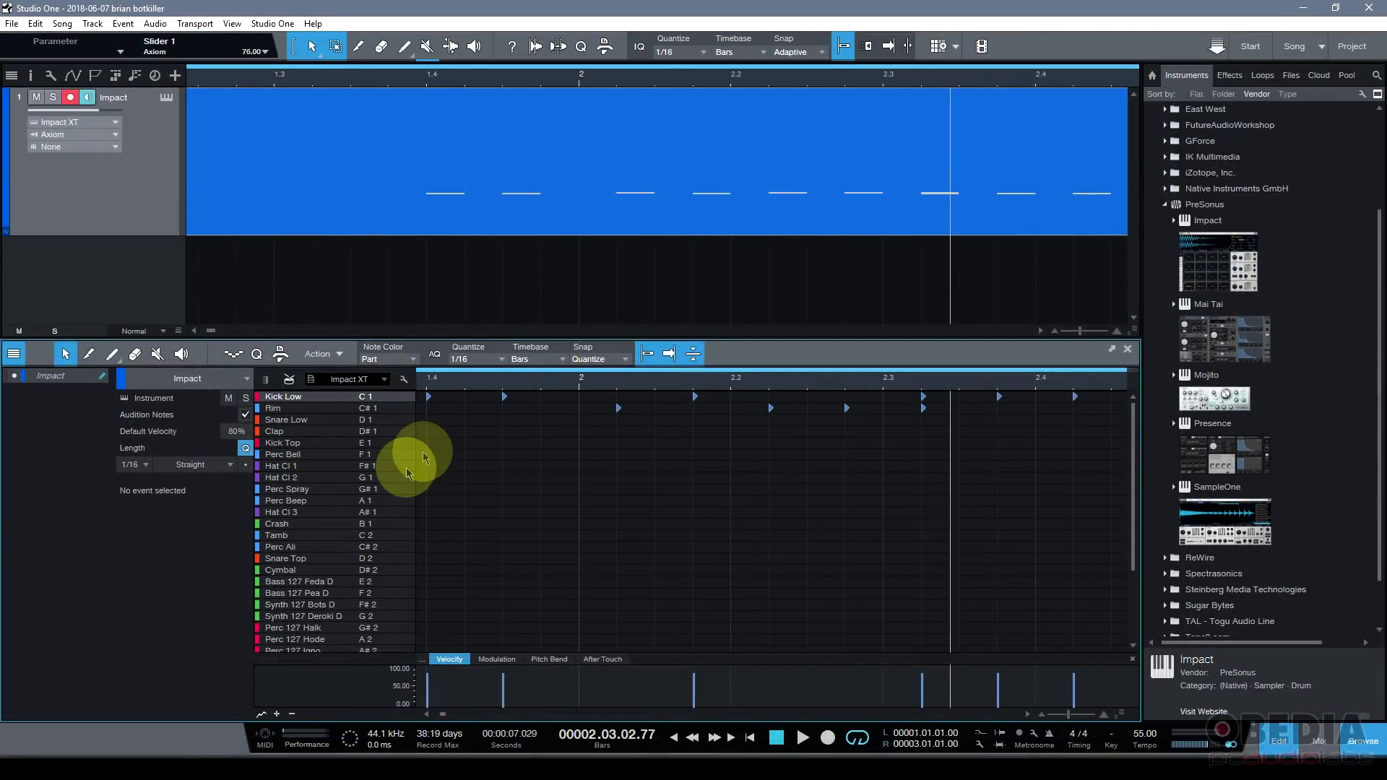
left_click(458, 466)
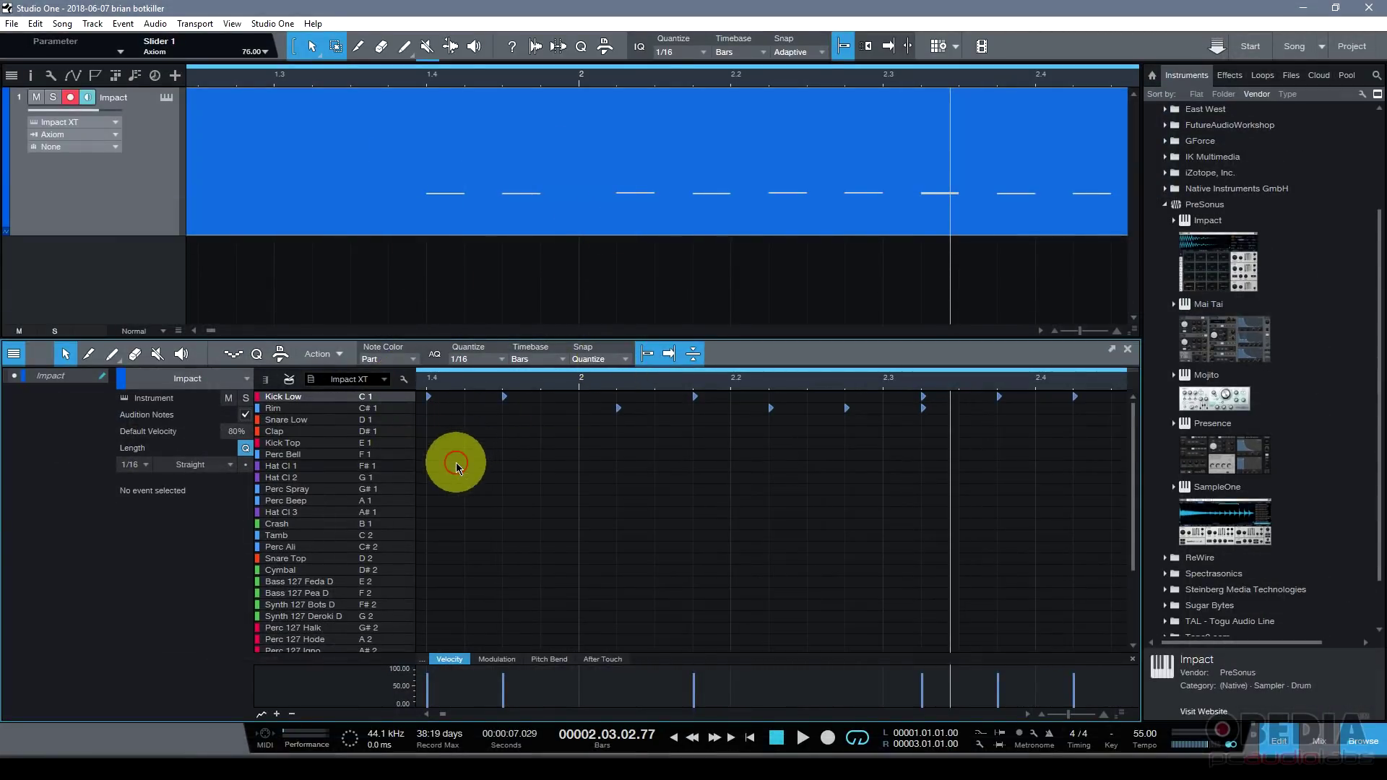
With the Paint tool, add Perc Beep, Perc Spray, Bass 127 Feda D, Crash, Hat Cl 2 and Perc Ali hits
left_click(116, 359)
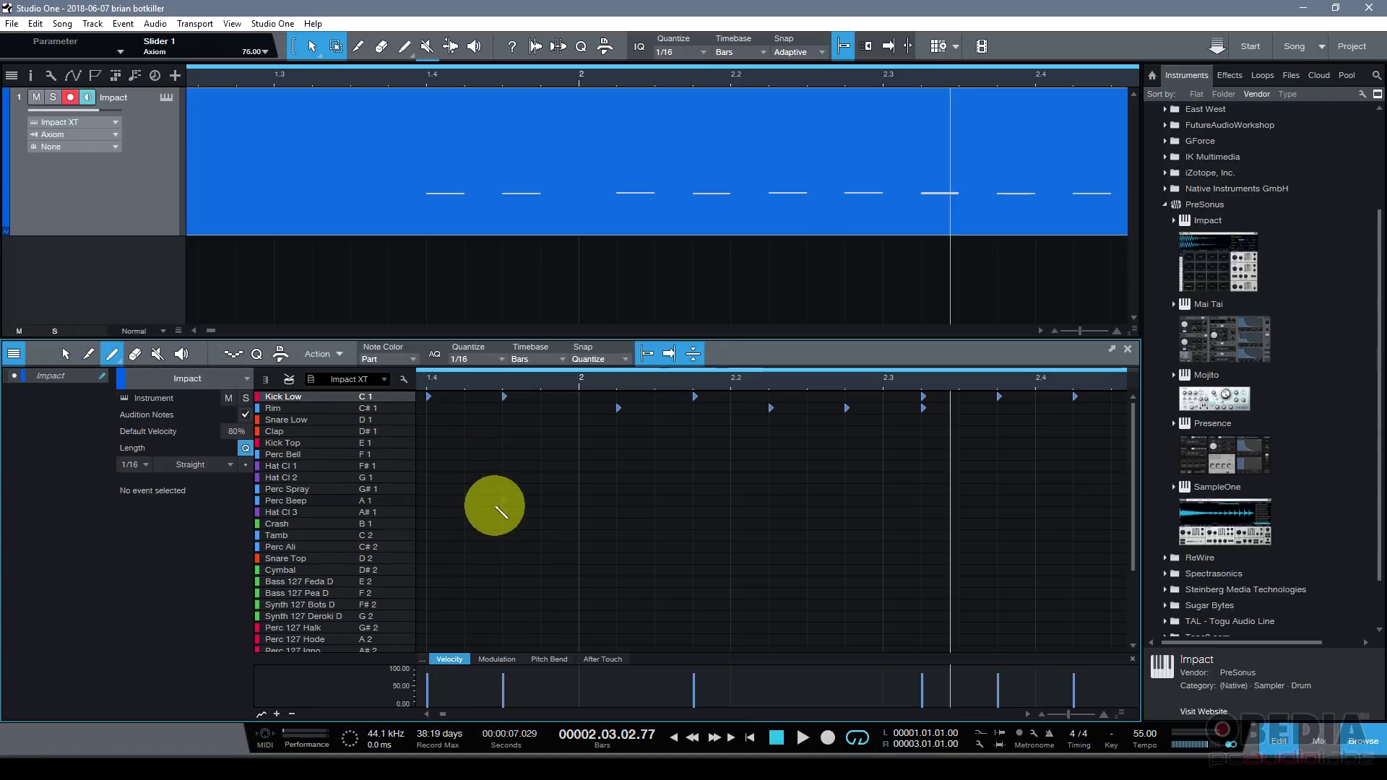
left_click(505, 500)
left_click(653, 489)
left_click(669, 582)
left_click(705, 581)
left_click(838, 524)
left_click(968, 478)
left_click(1080, 524)
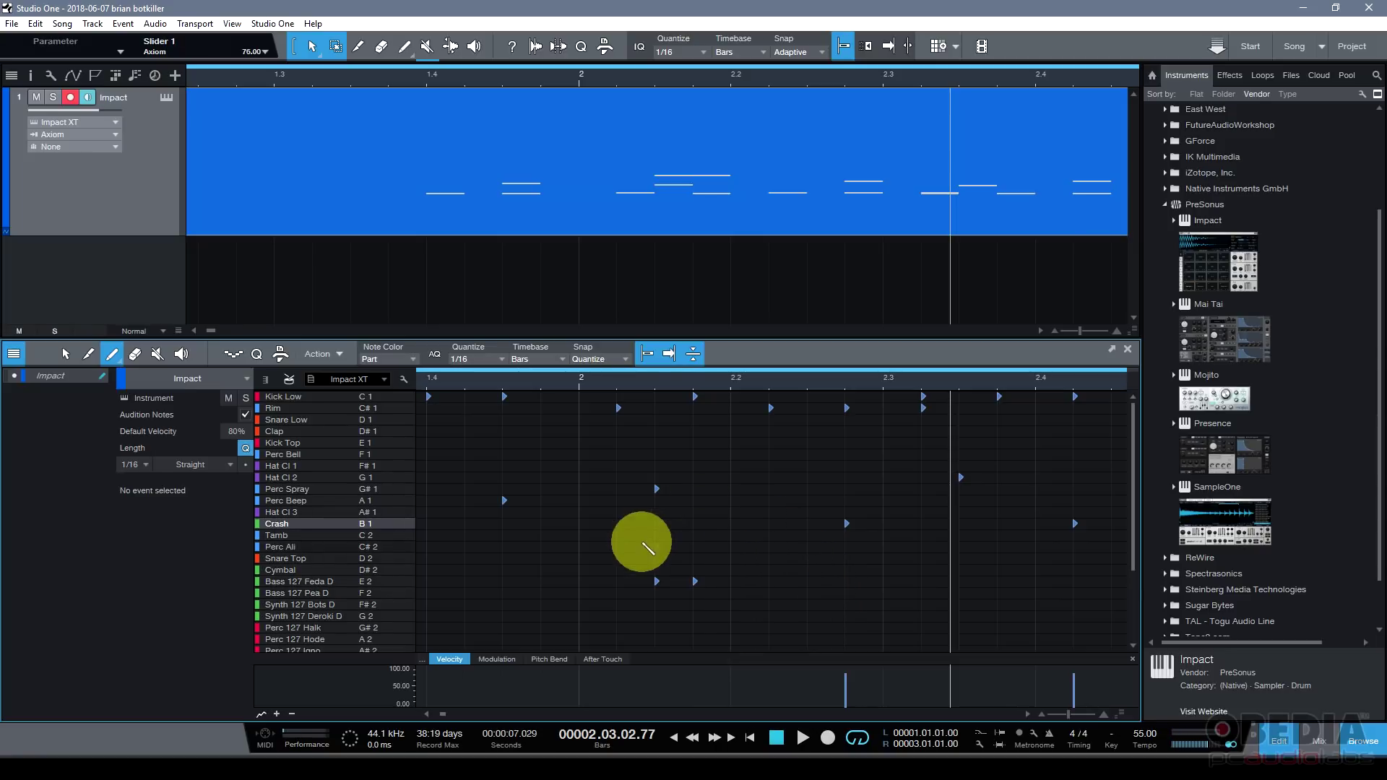
scroll(640, 545, "down", 4)
scroll(640, 544, "down", 1)
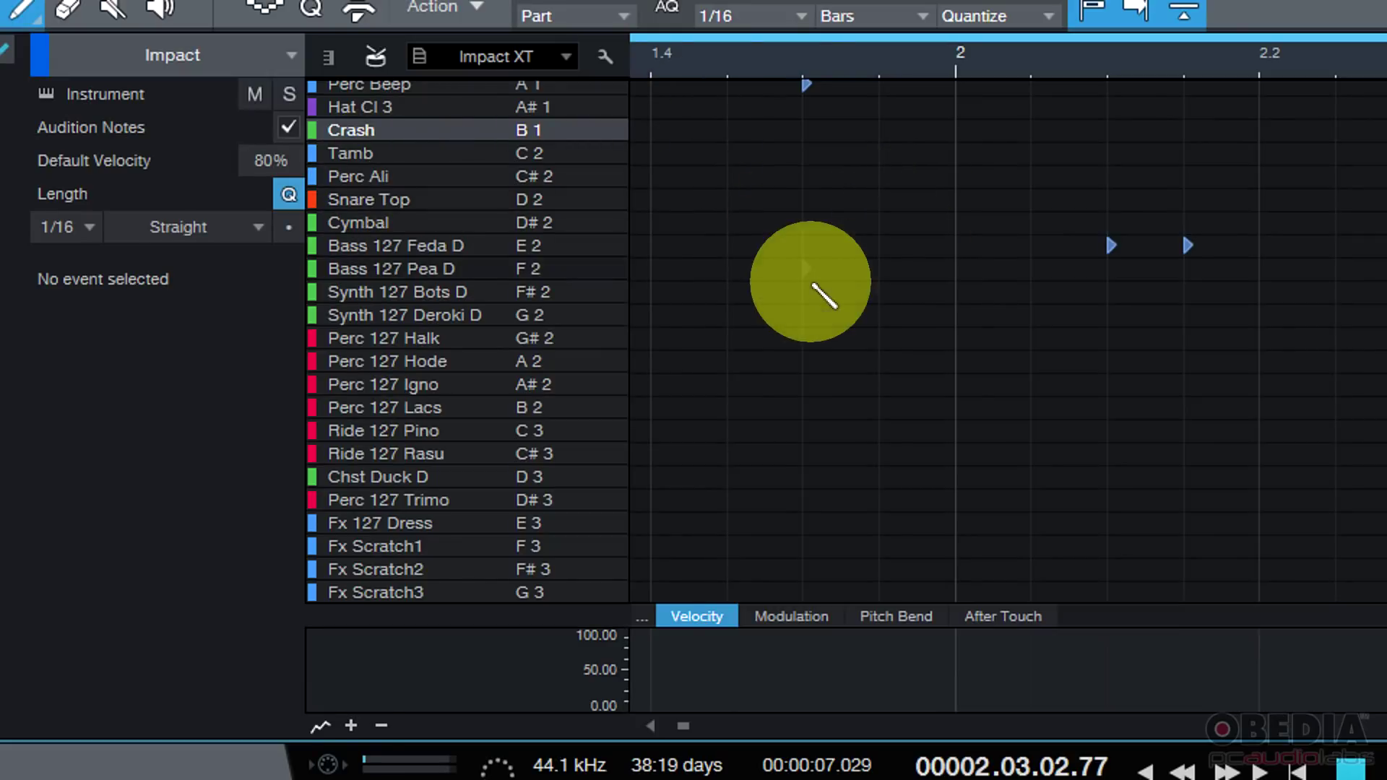
left_click(842, 176)
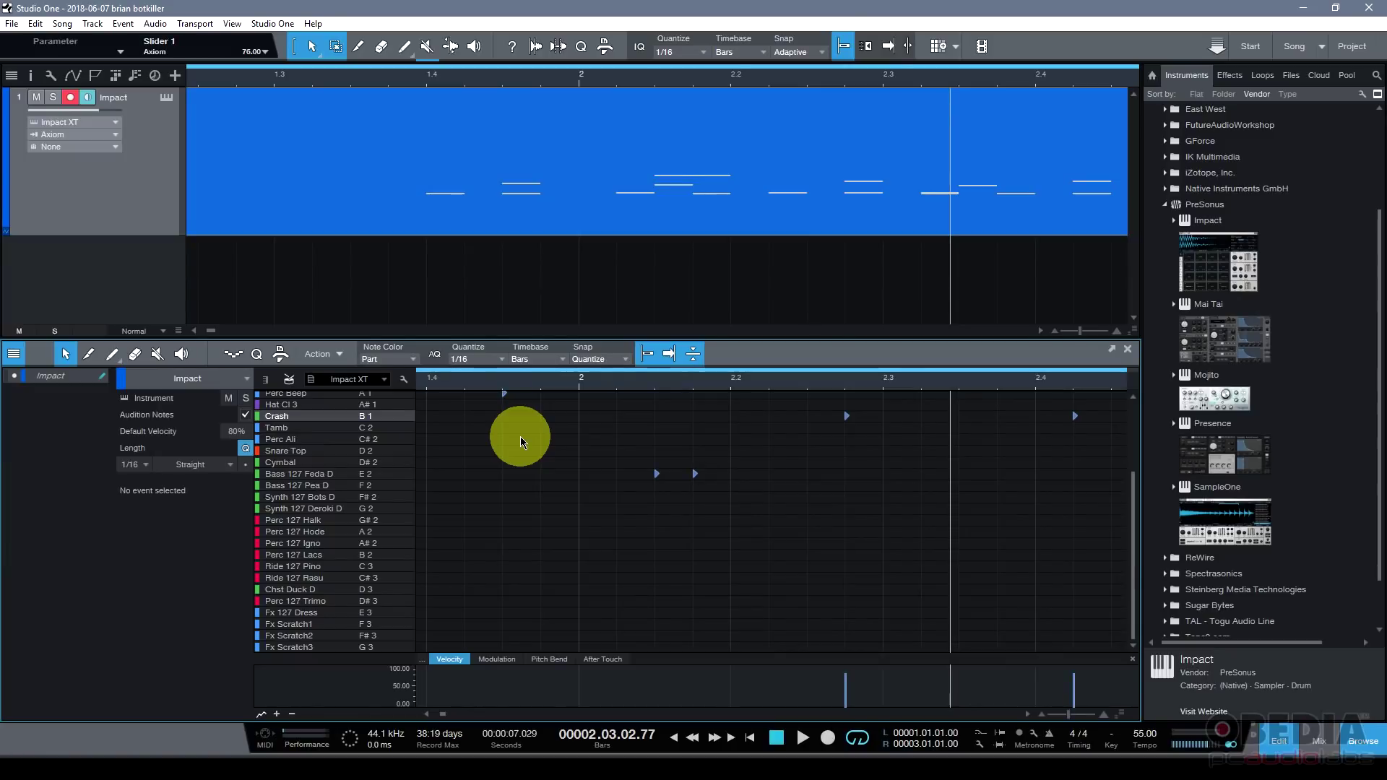
scroll(1016, 265, "up", 2)
scroll(609, 484, "up", 3)
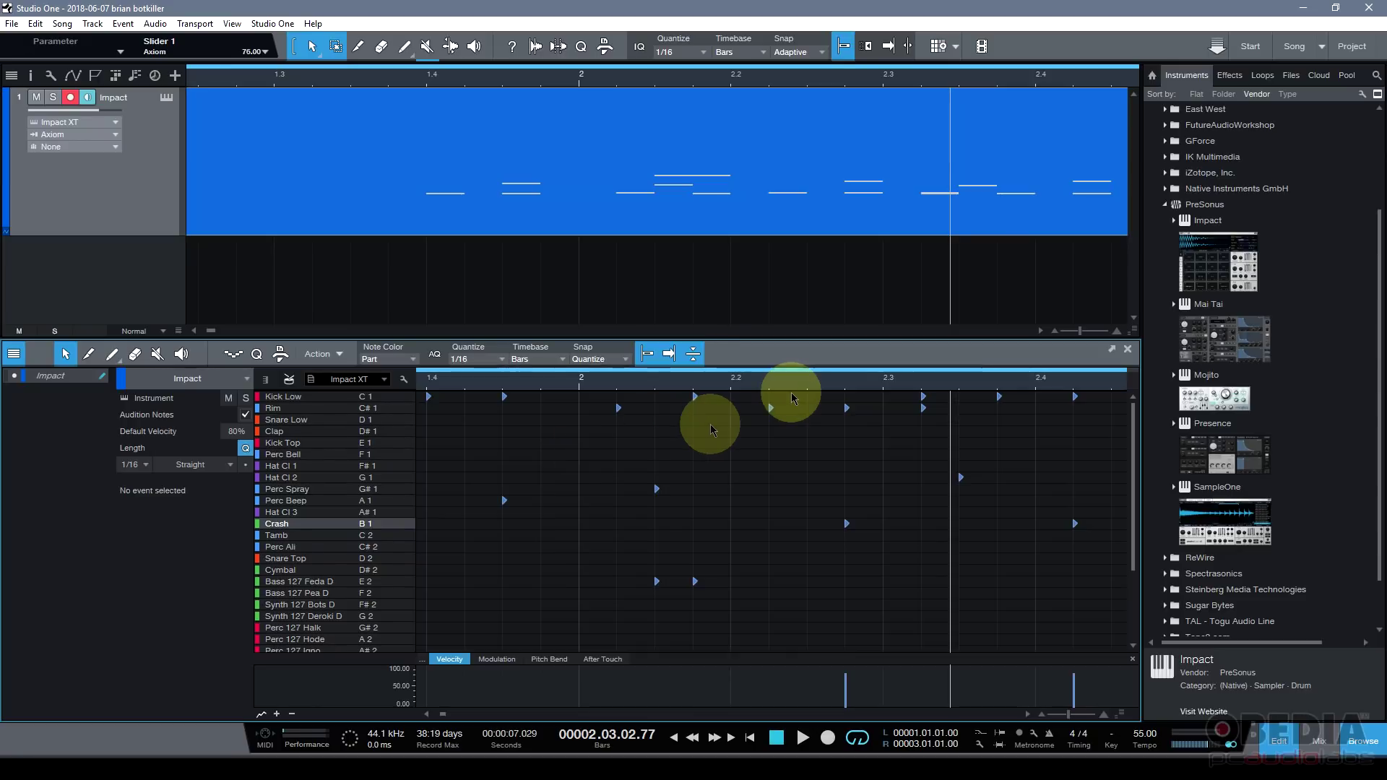
Delete the drum-filled part and create a fresh empty Impact part up to bar 3
key("Delete")
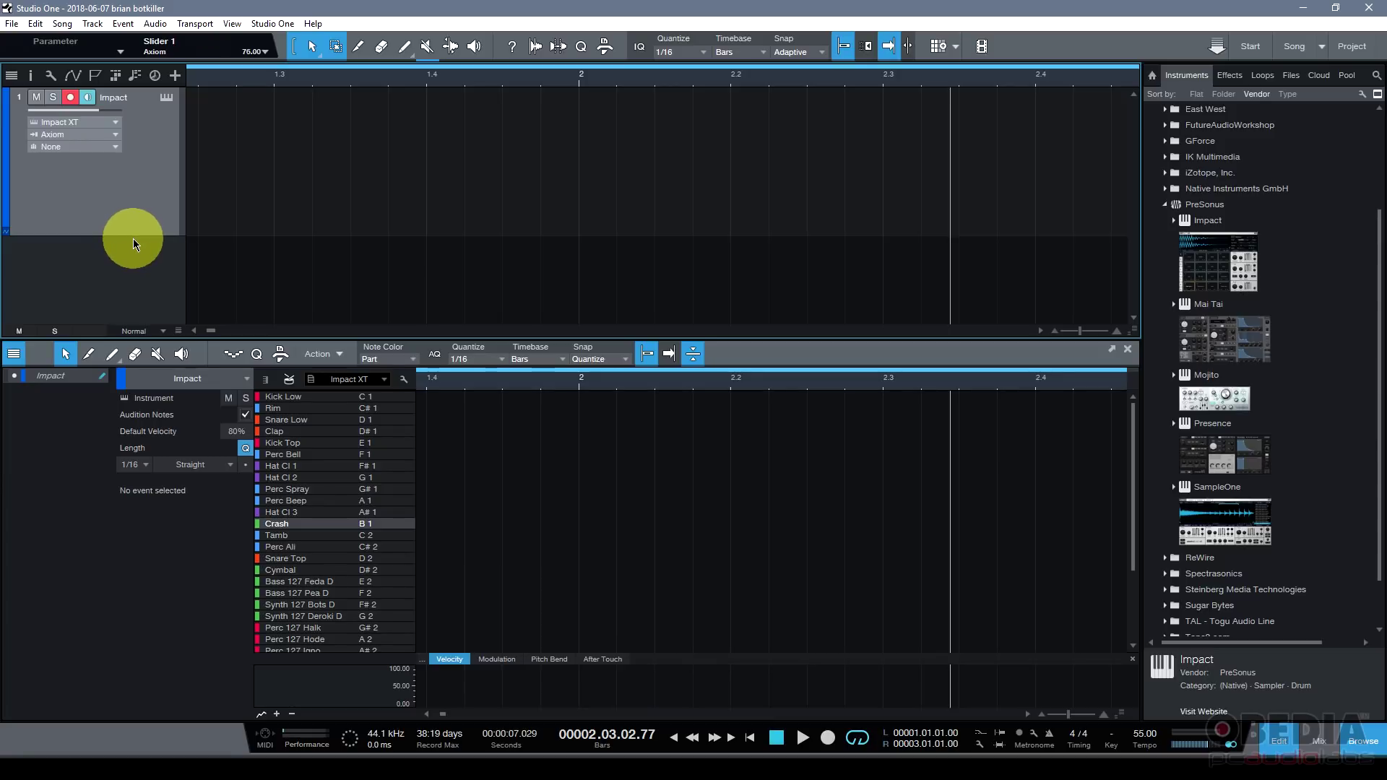
left_click(136, 215)
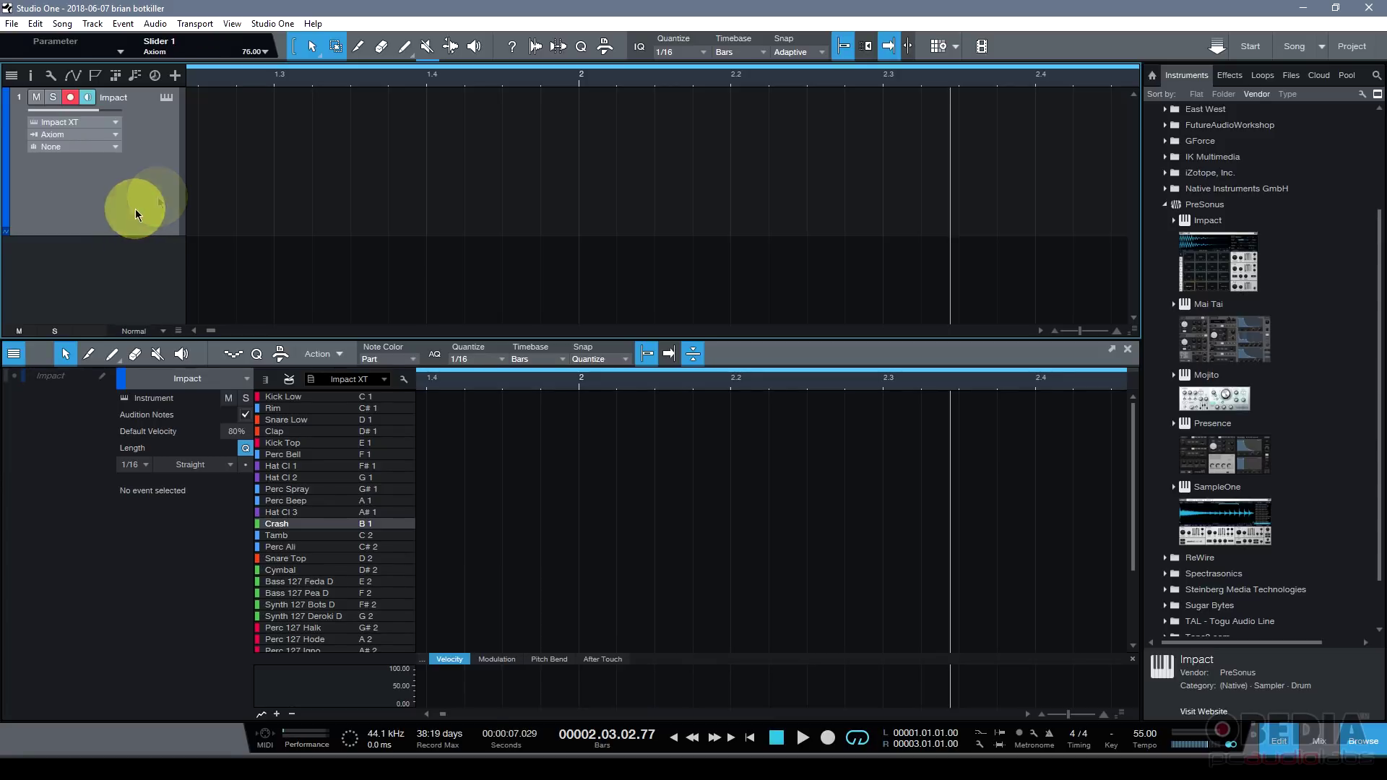
left_click_drag(449, 73, 380, 78)
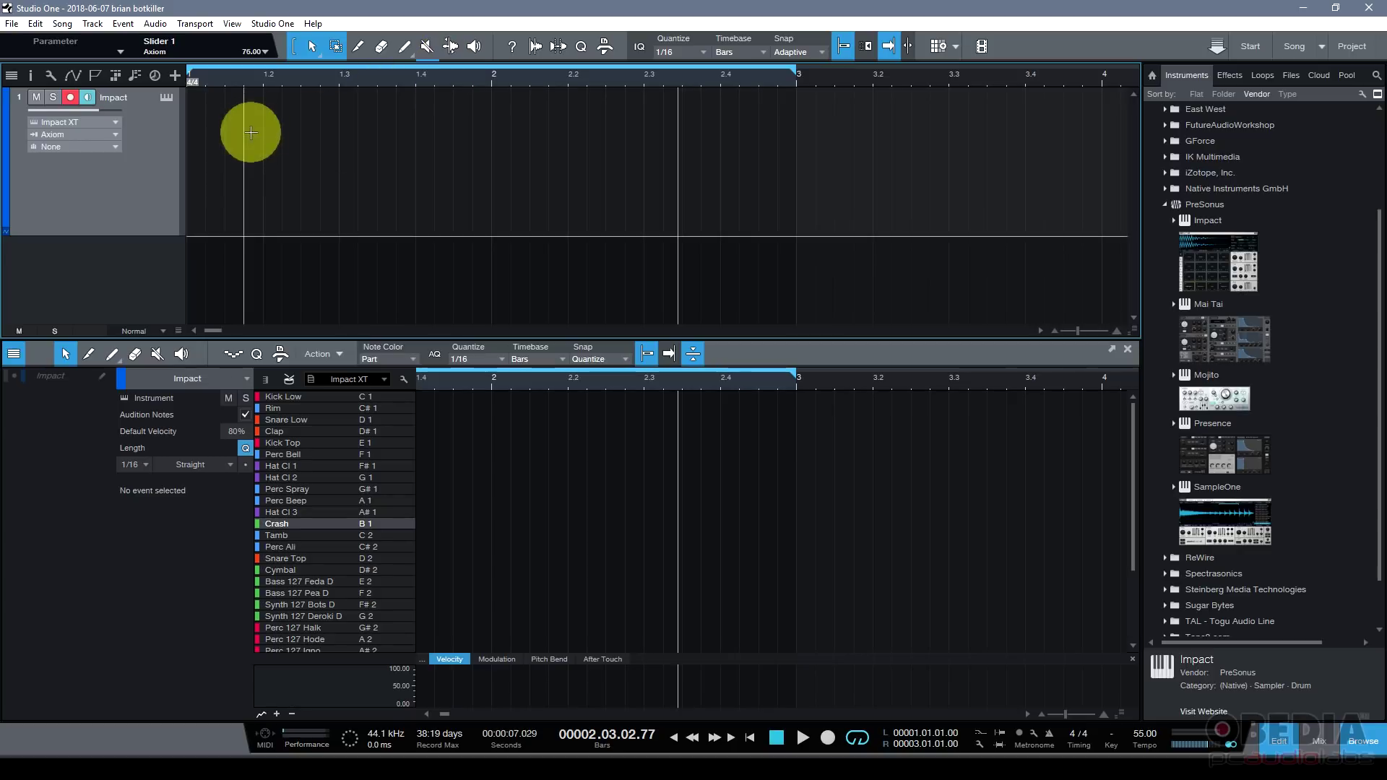
double_click(200, 221)
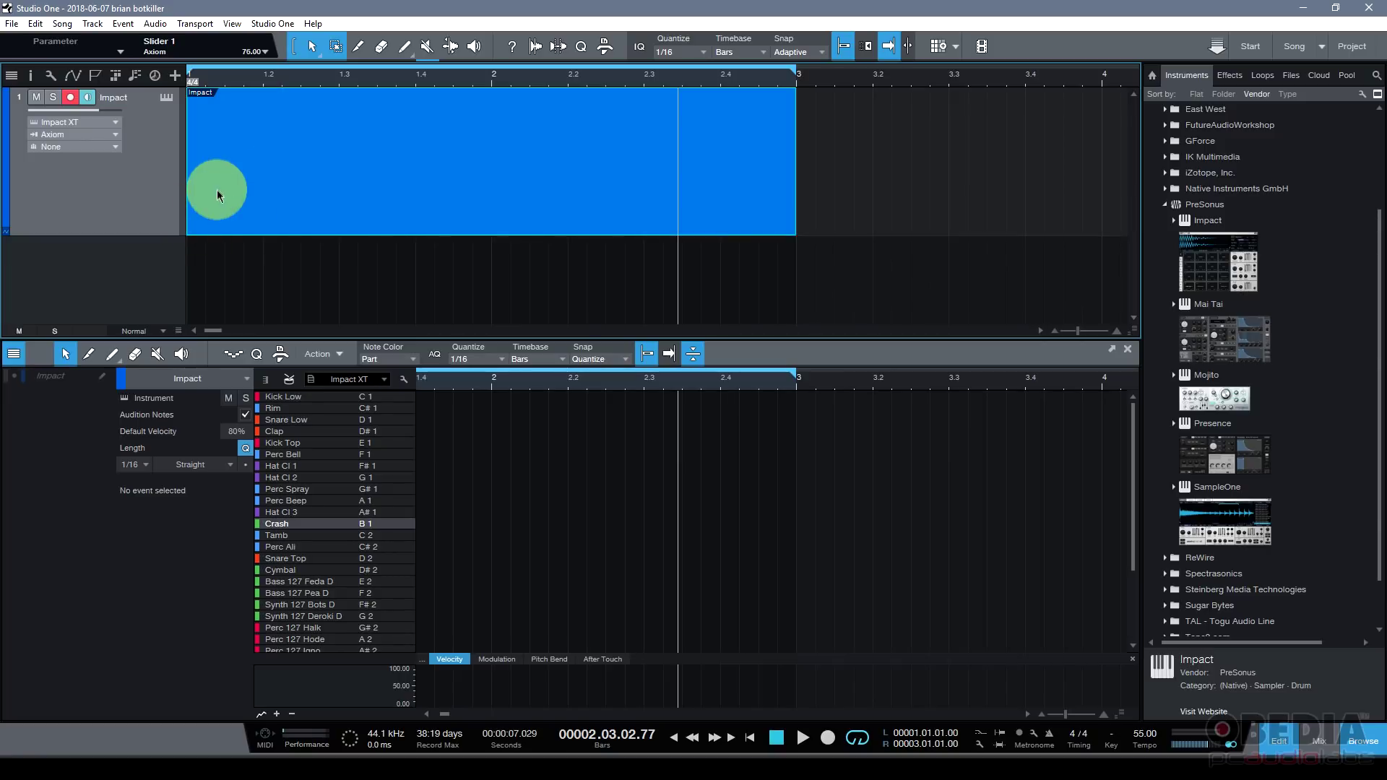
Insert a Pattern via Instrument Parts > Insert Pattern and move it to the start of the track
left_click(287, 382)
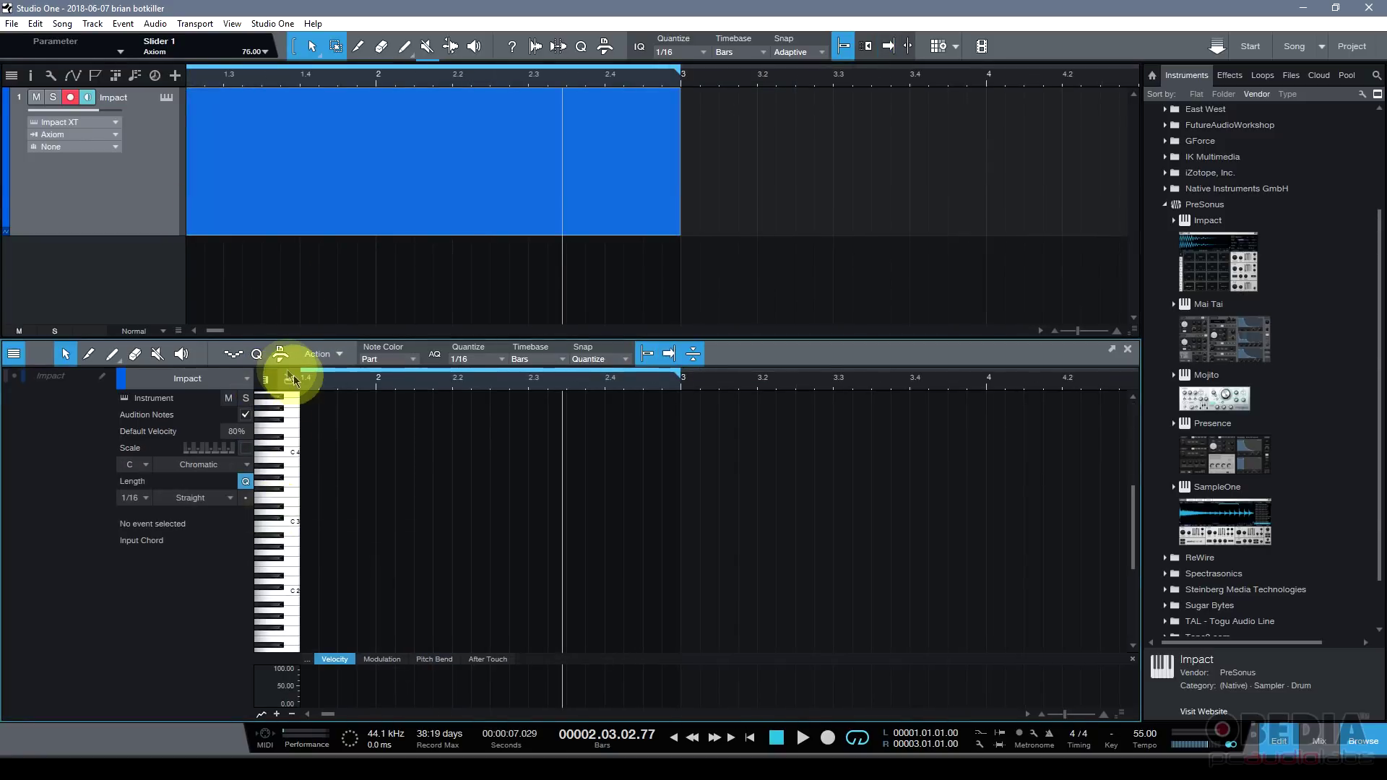
right_click(224, 159)
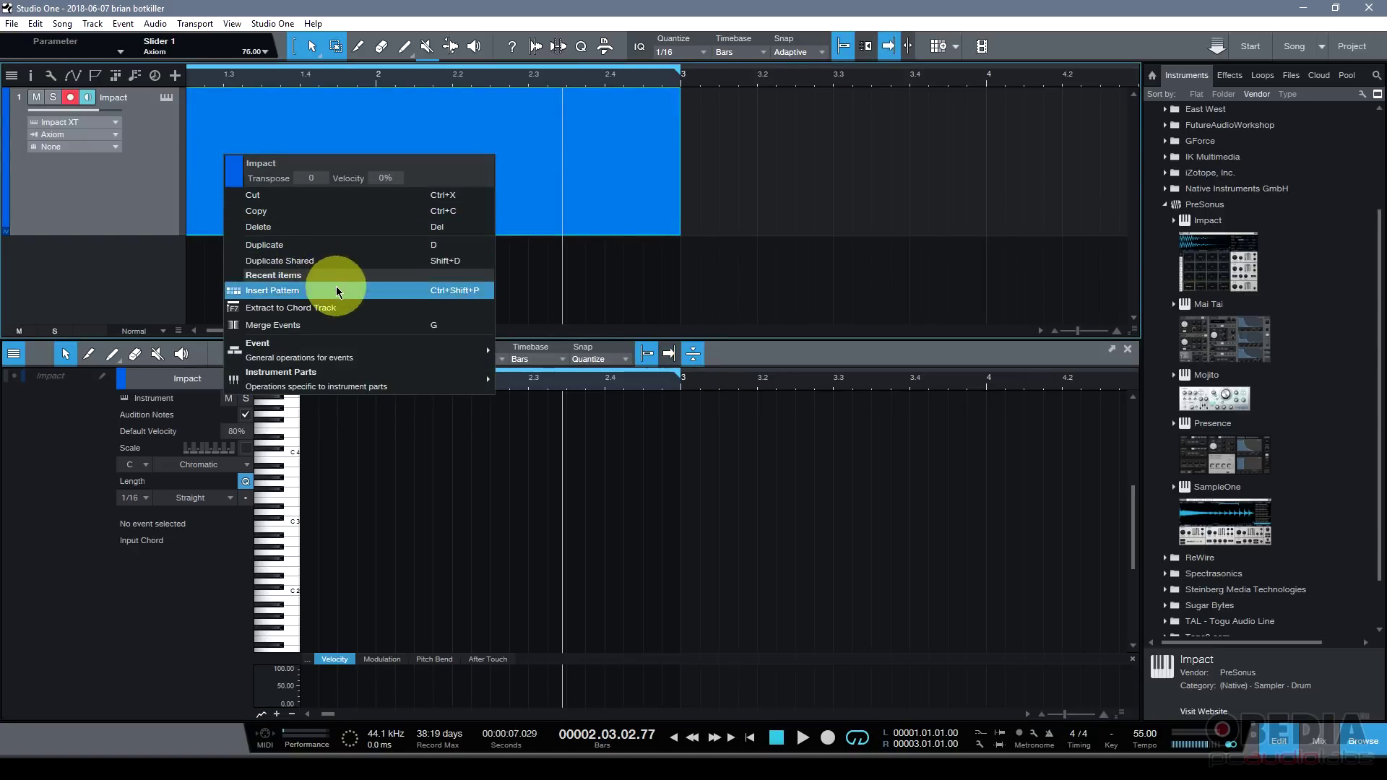
mouse_move(388, 375)
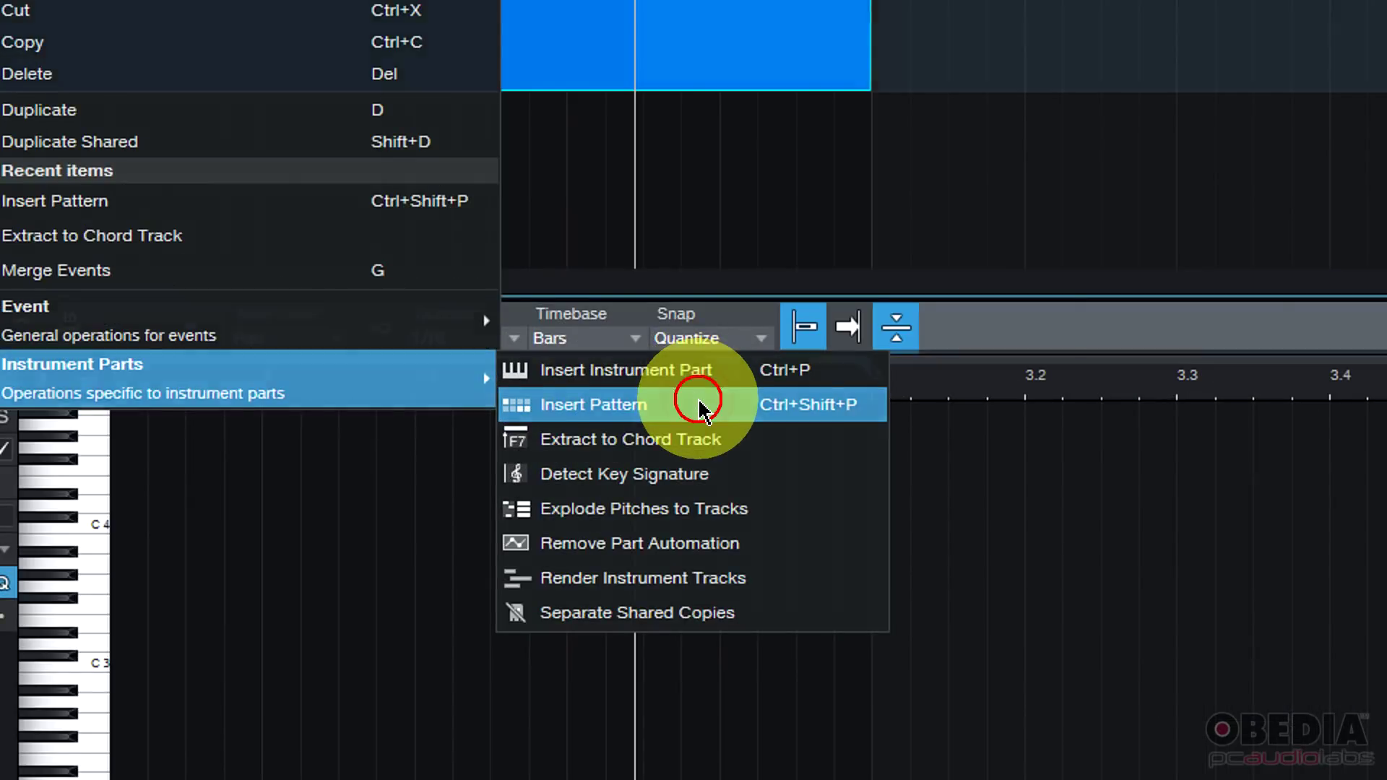
left_click(699, 409)
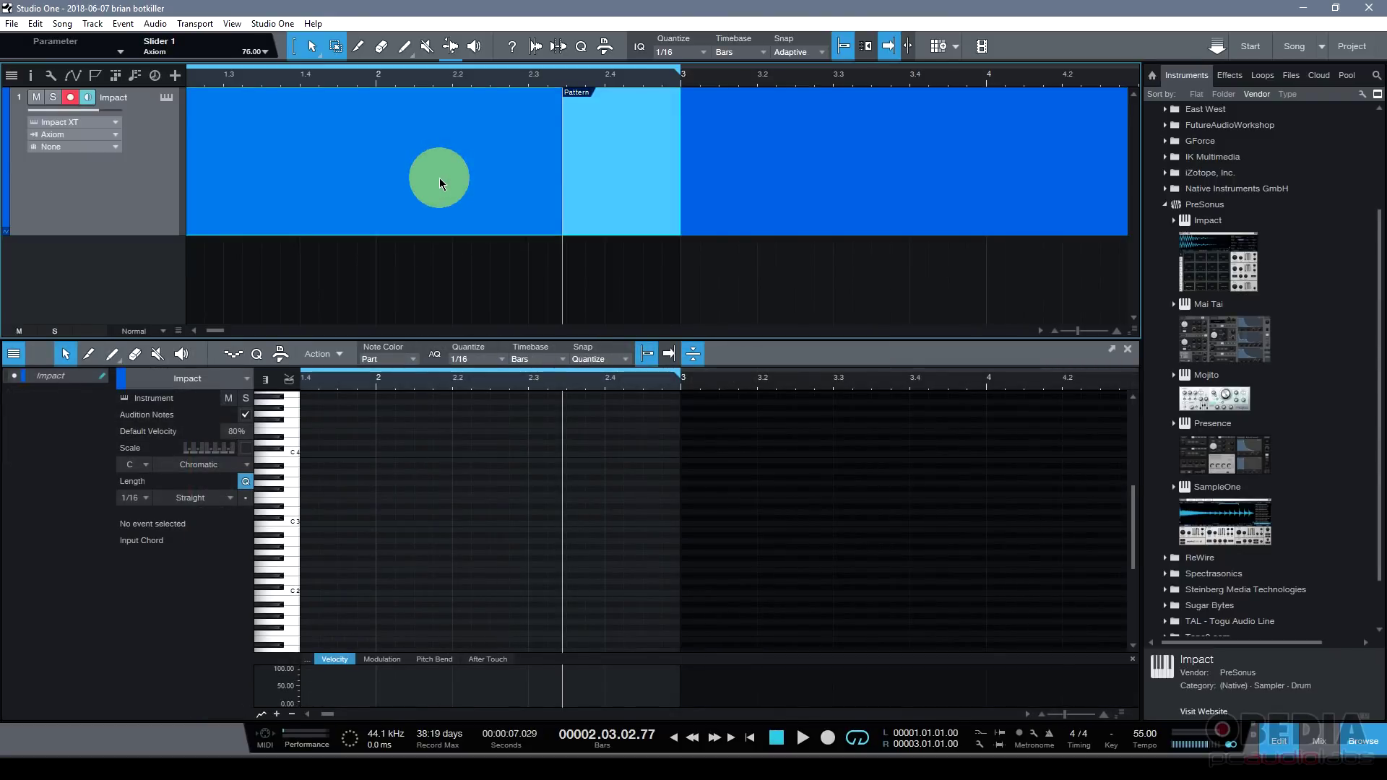
left_click(634, 194)
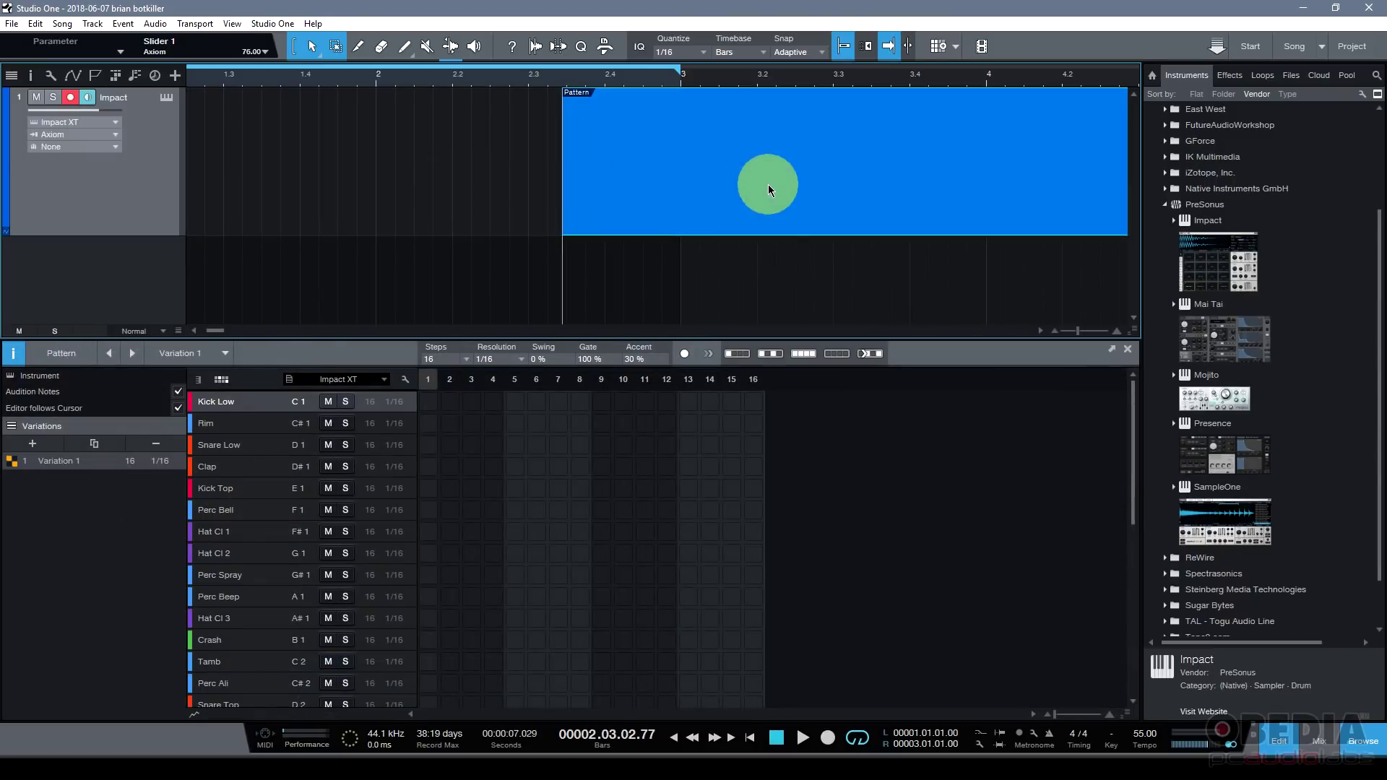
left_click_drag(769, 184, 366, 201)
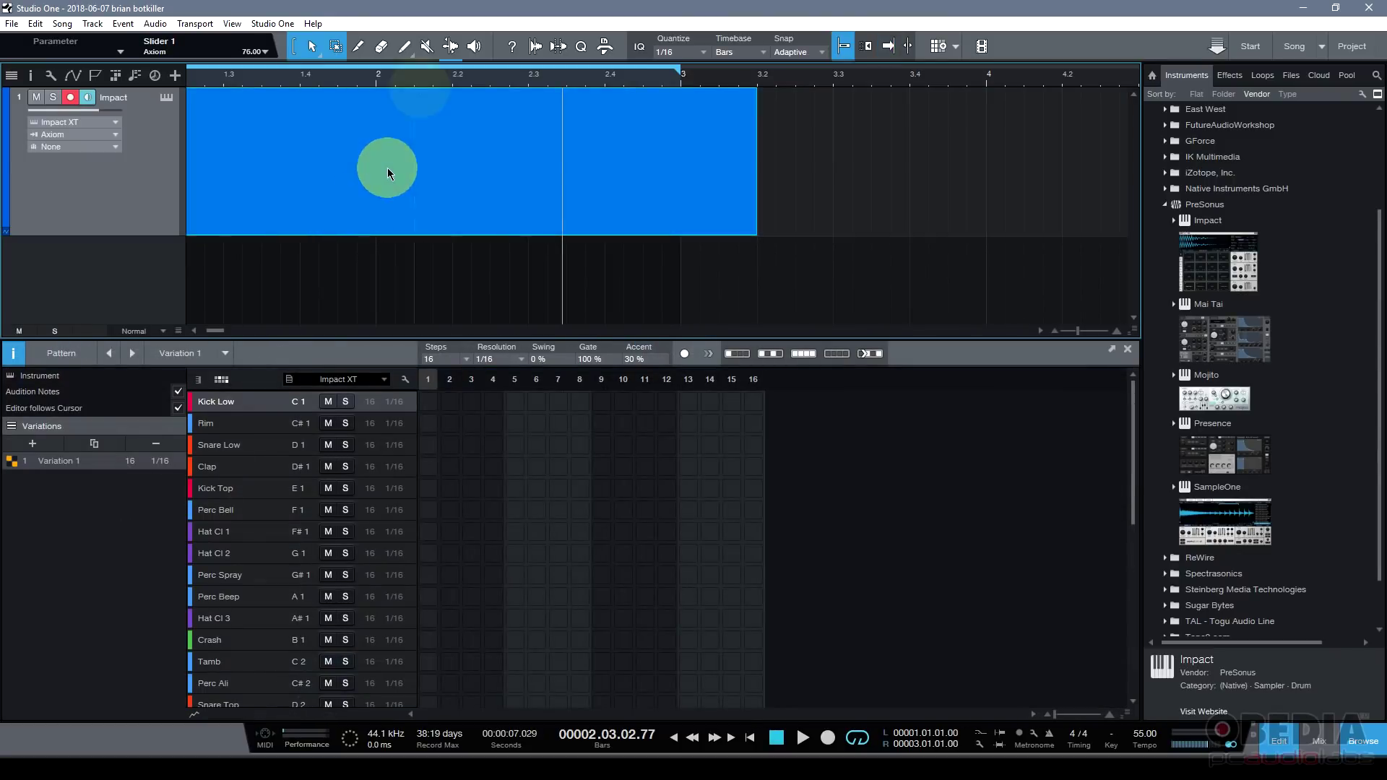
left_click_drag(425, 80, 325, 146)
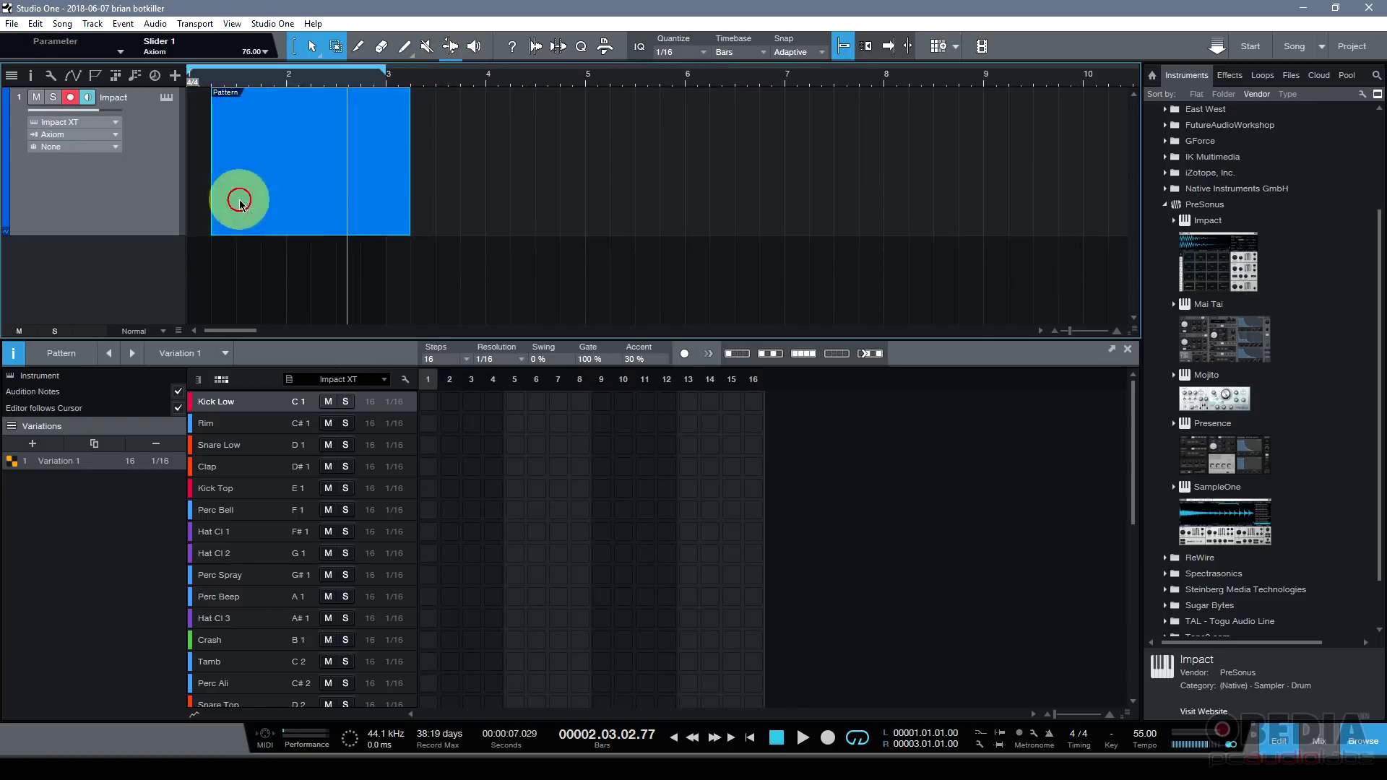
key("z")
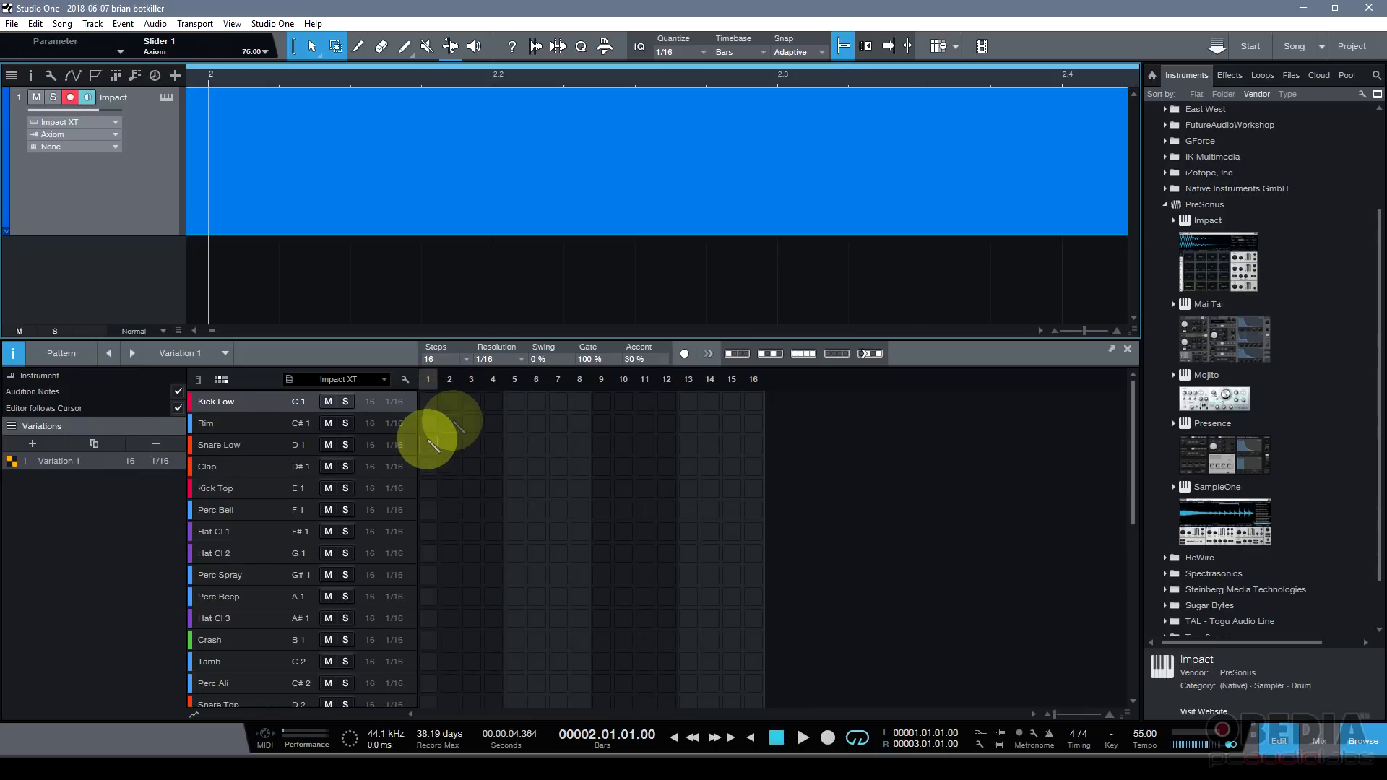
scroll(459, 546, "down", 3)
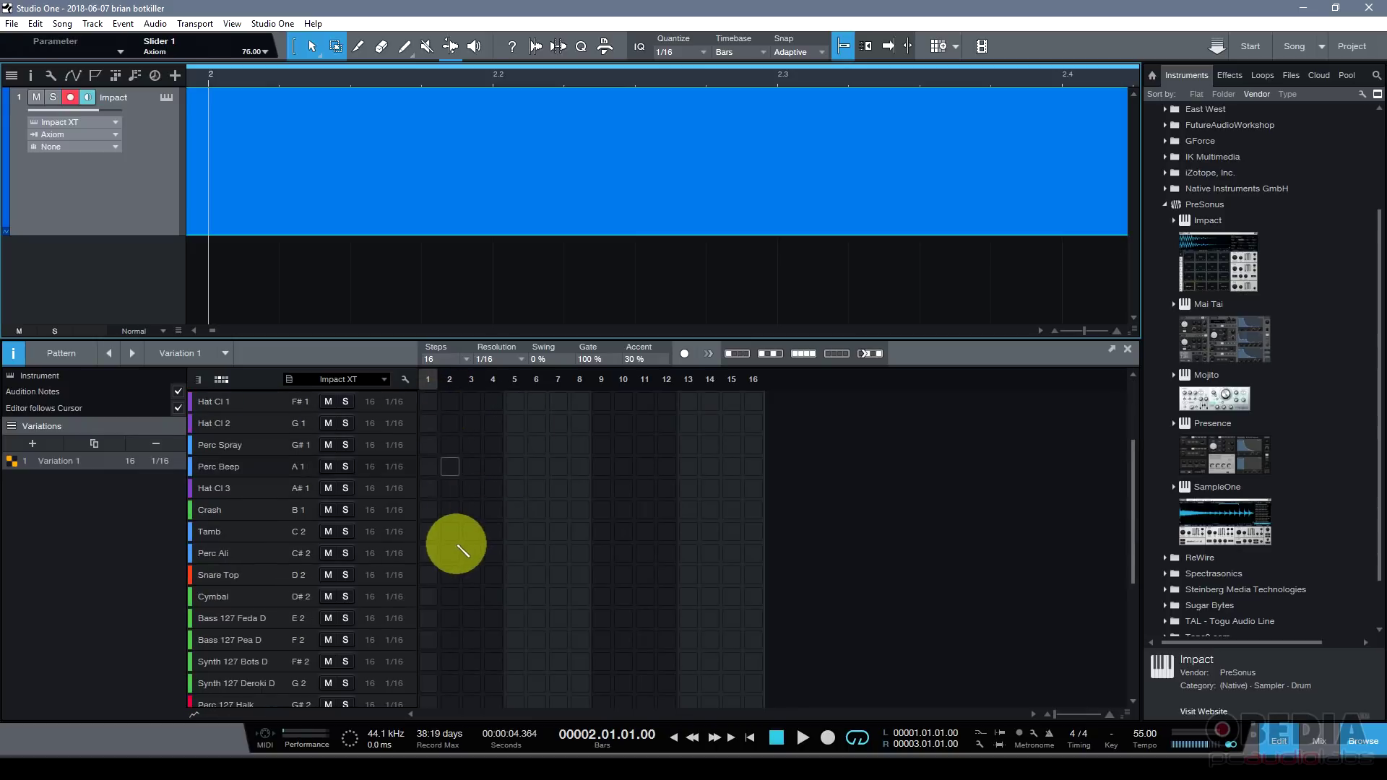
scroll(460, 547, "up", 3)
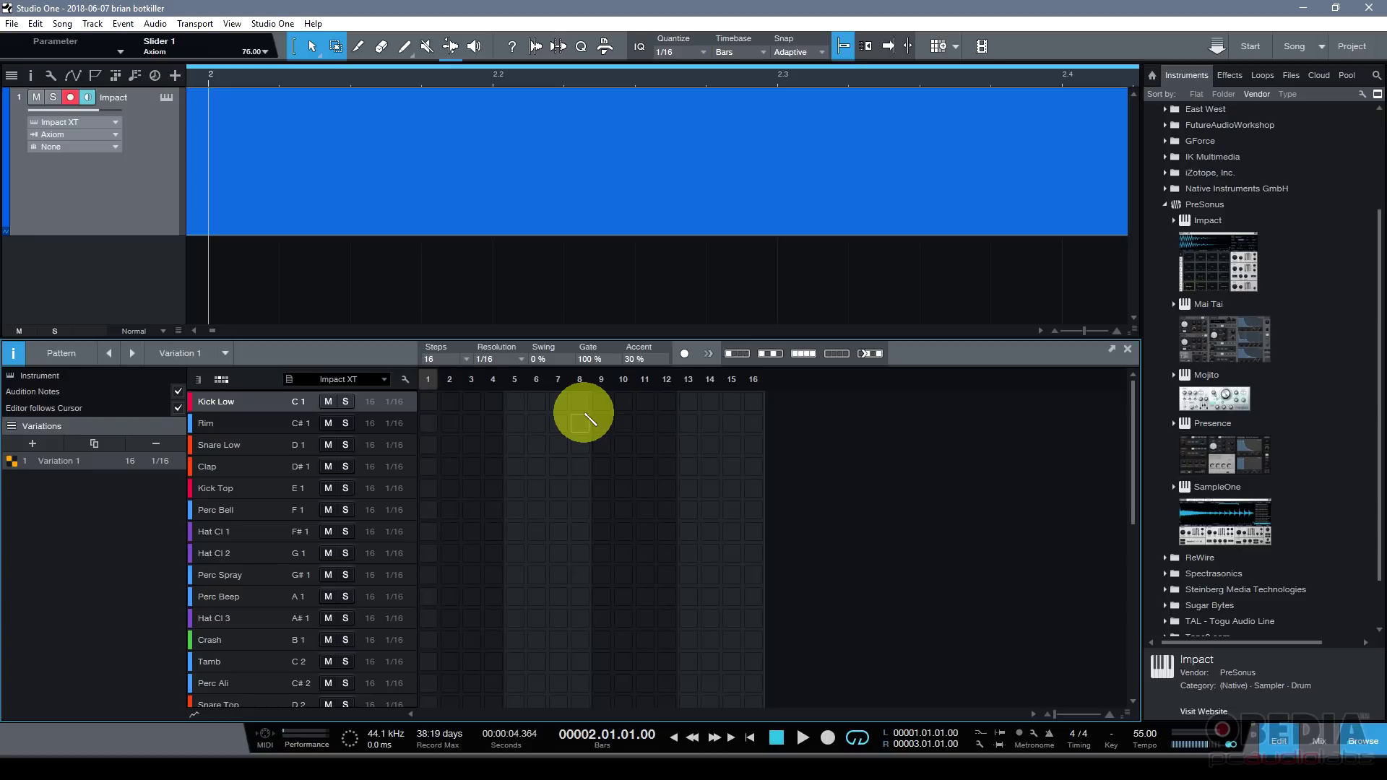
Turn on Kick Low steps 1, 5, 9 and 13, then play the pattern to hear it
left_click(430, 403)
left_click(514, 402)
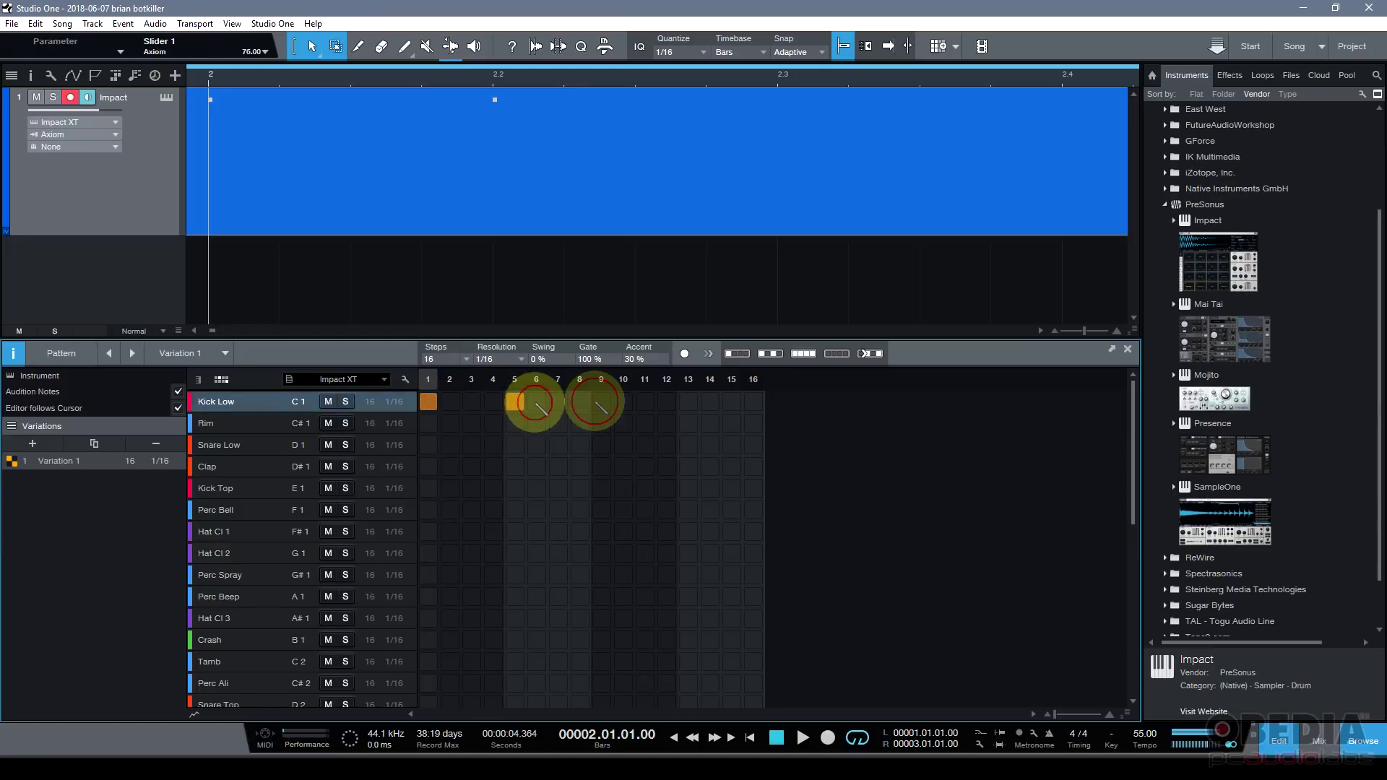
left_click(603, 403)
left_click(648, 405)
left_click(689, 402)
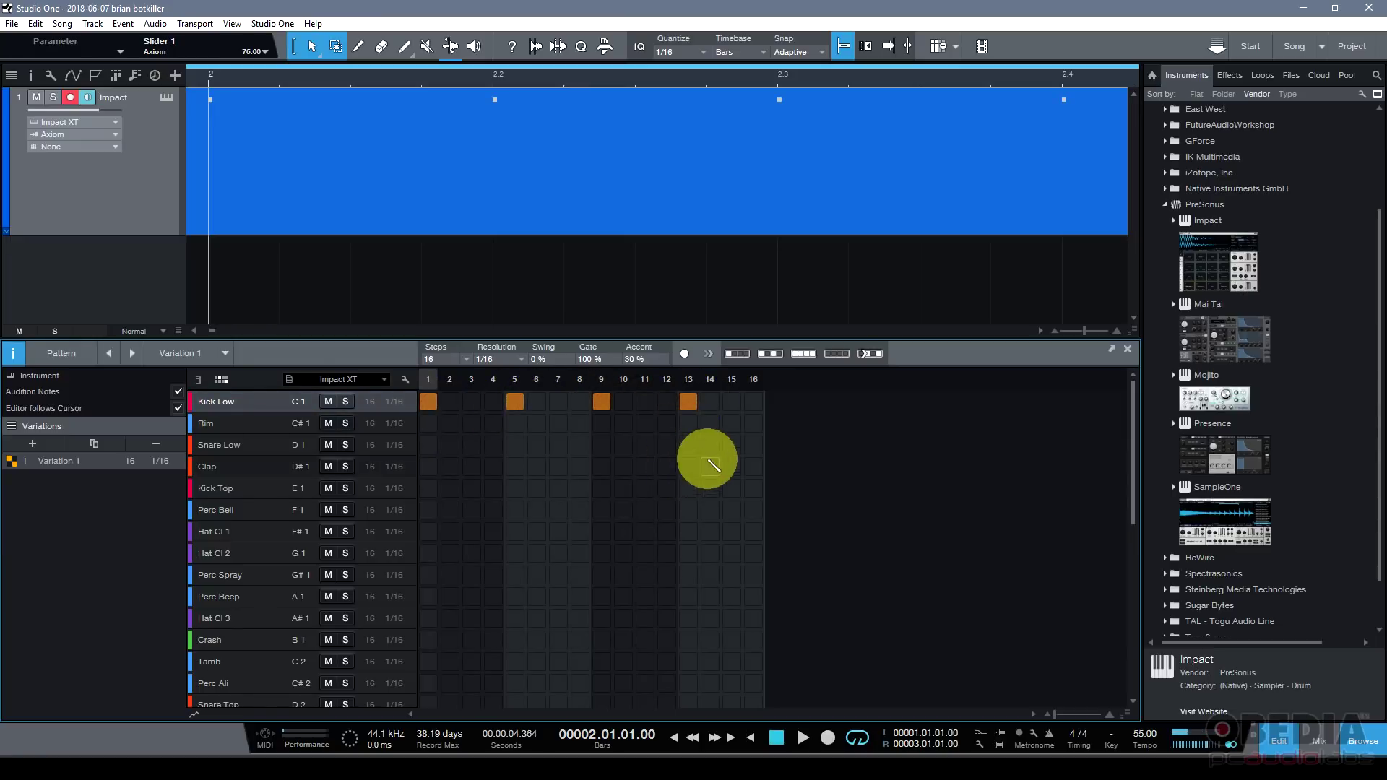
key("space")
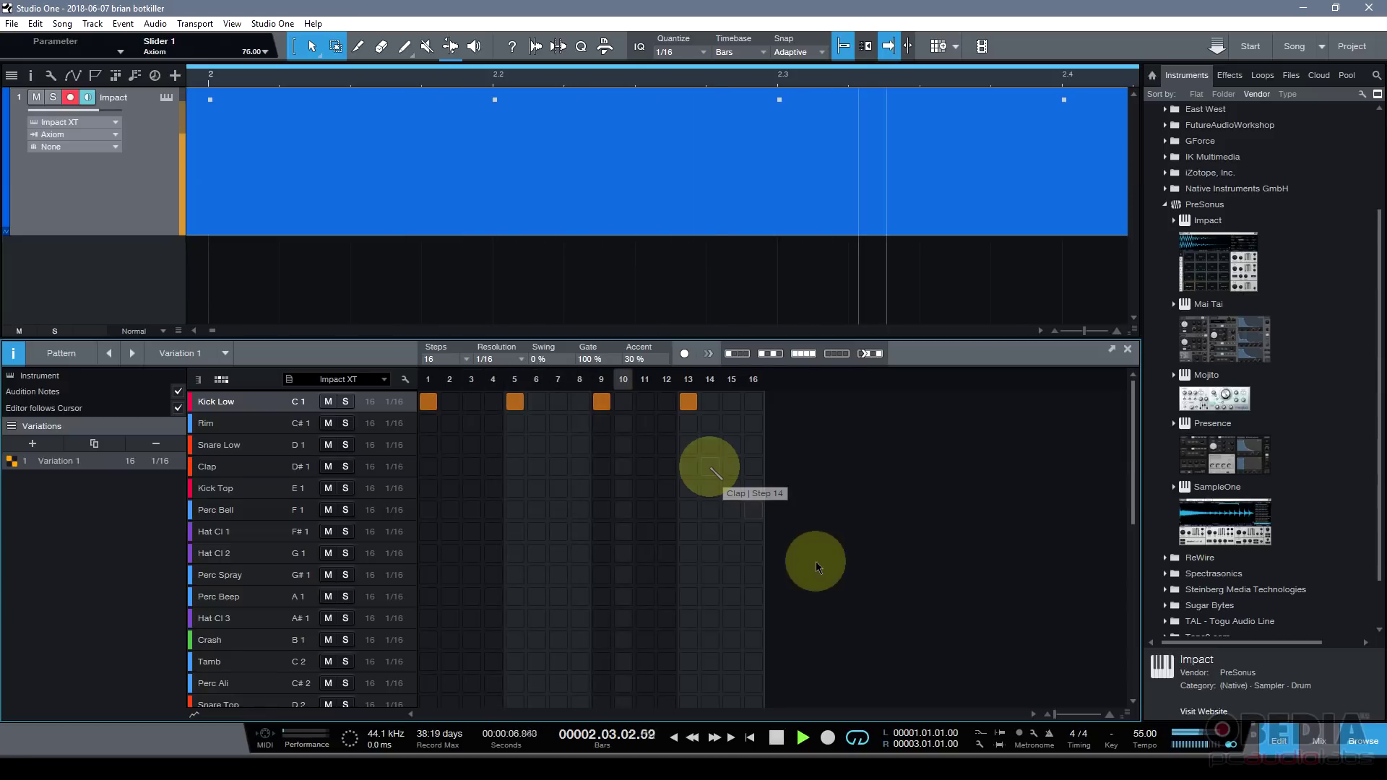
key("space")
Set the song tempo to 120 BPM and play the pattern from its start
left_click(1141, 741)
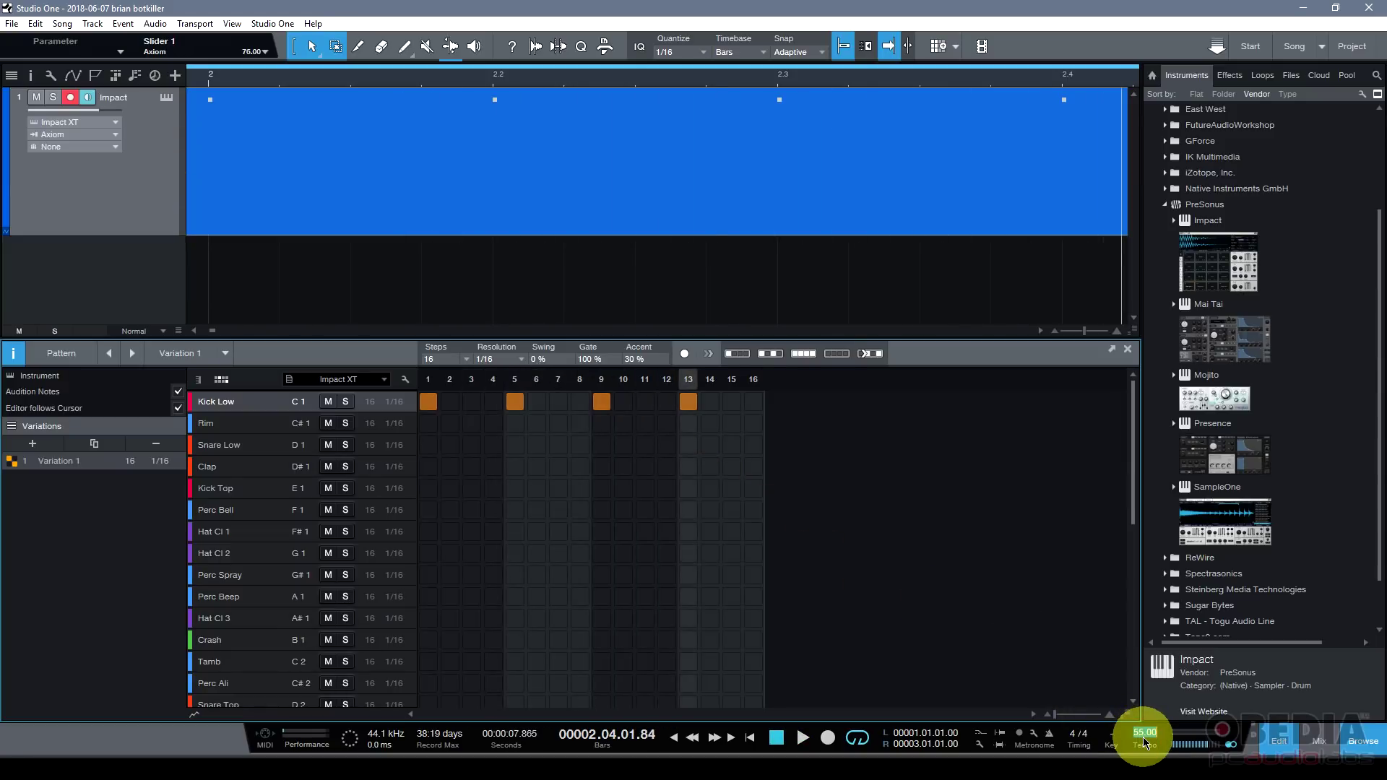
type("120")
key("Return")
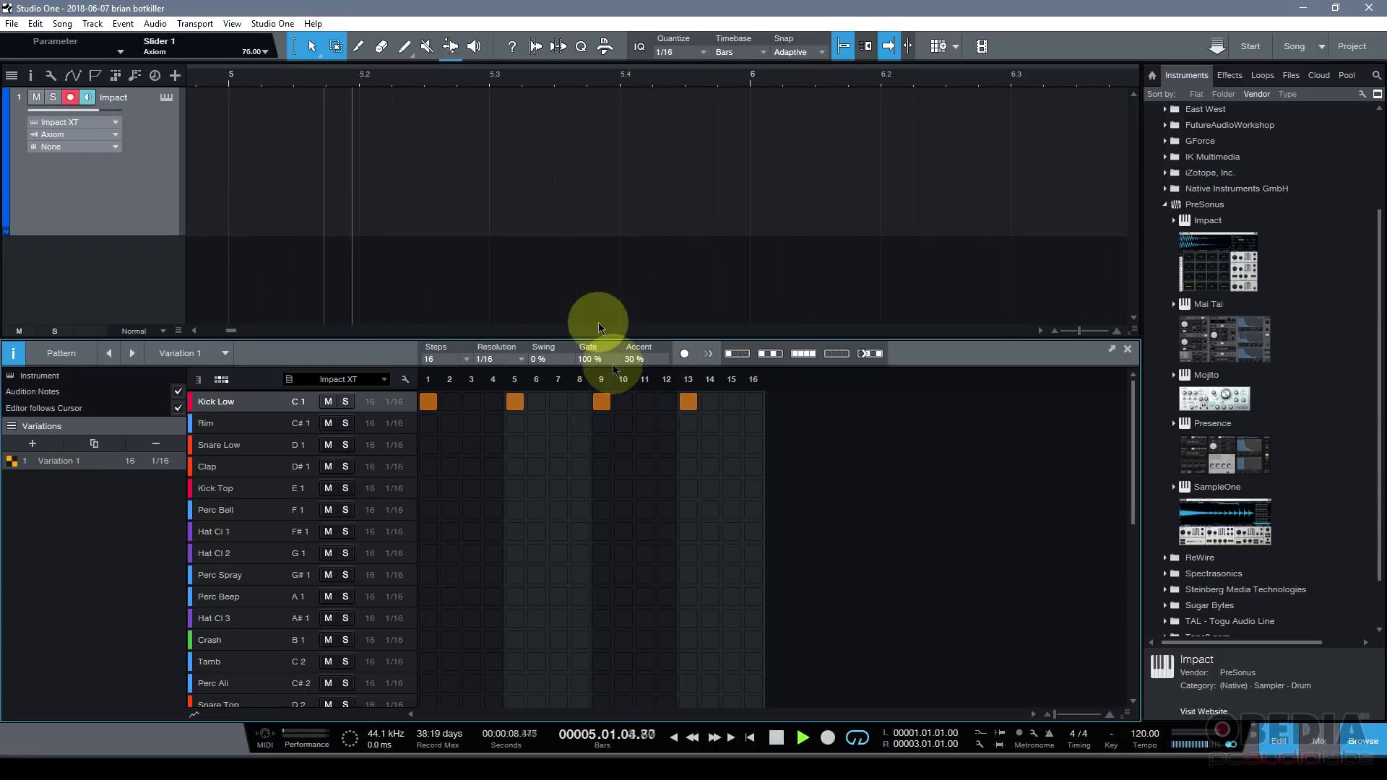
left_click(683, 82)
key("shift+z")
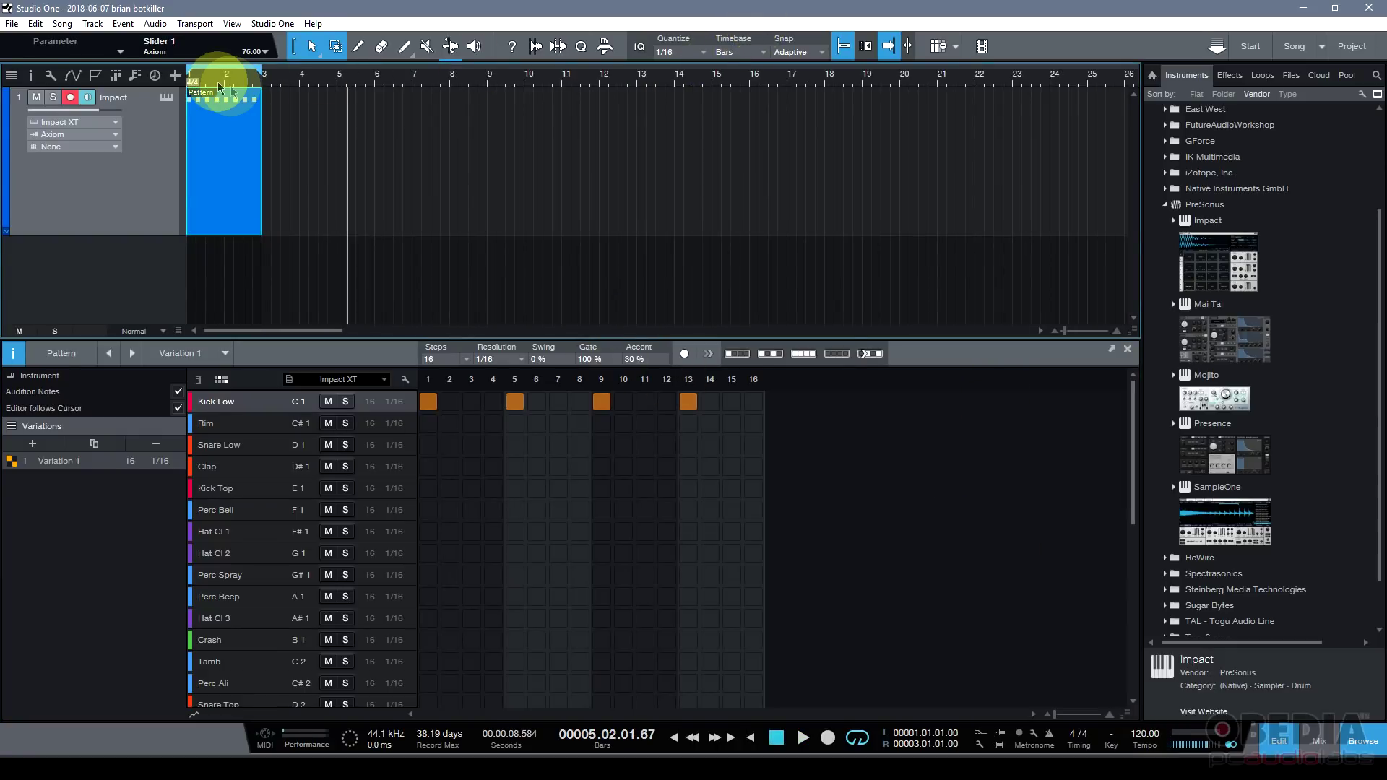
left_click(217, 77)
left_click(254, 93)
key("z")
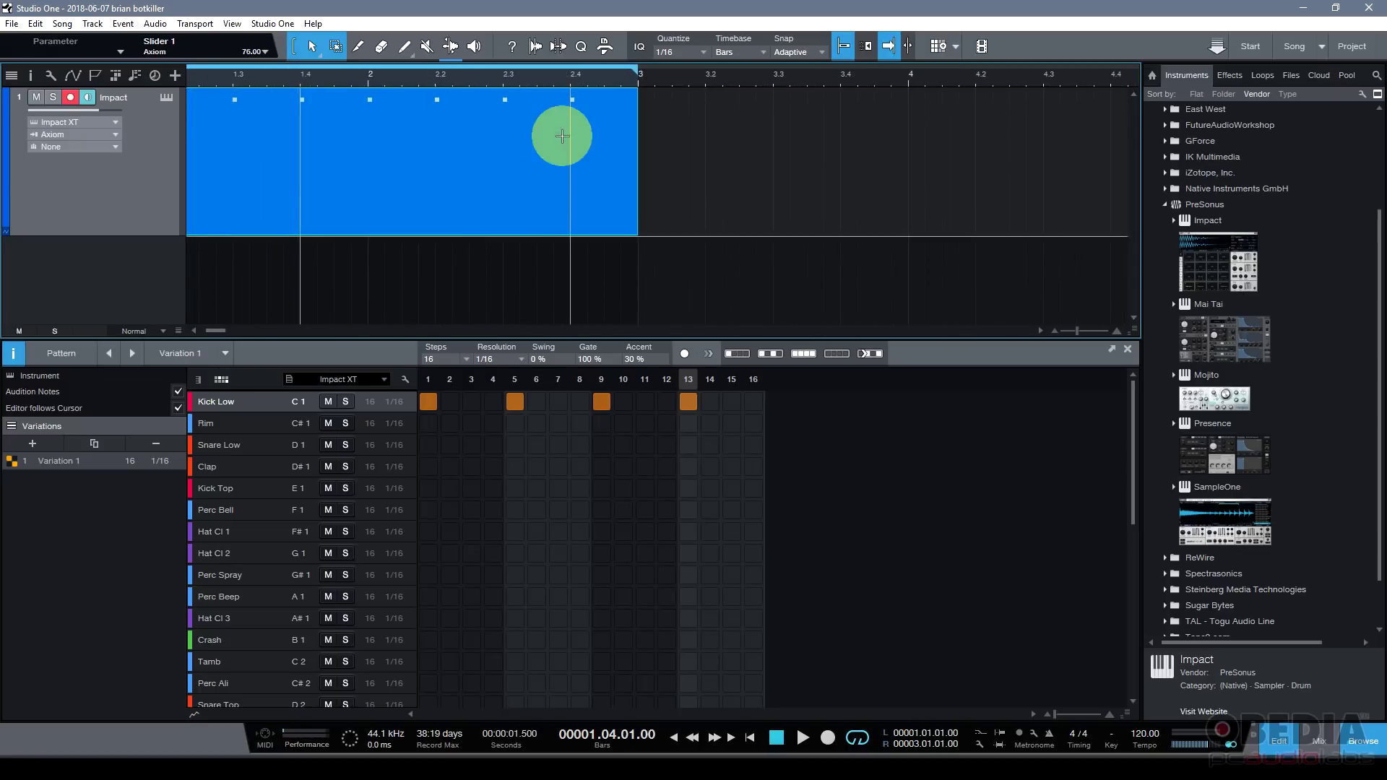
key("space")
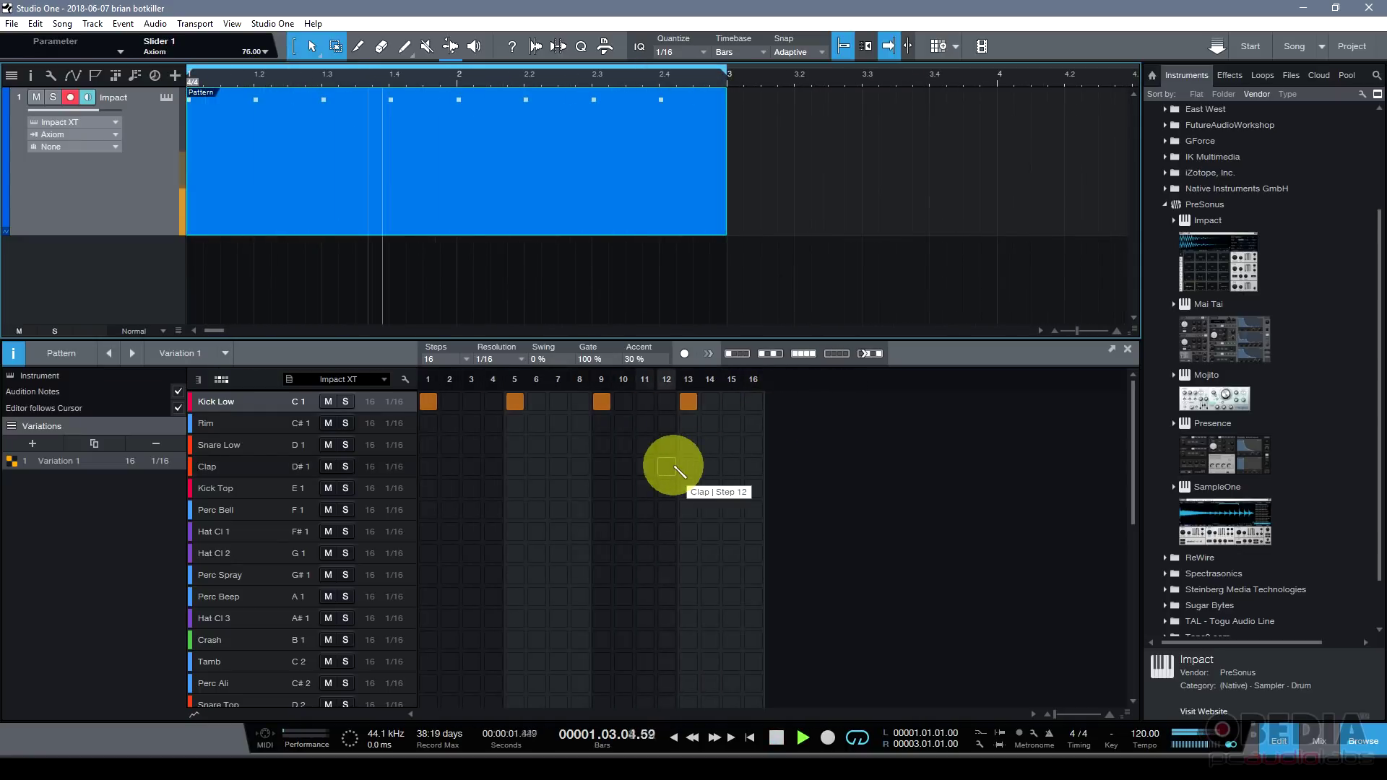
Add Snare Low hits on steps 5 and 13 and play them back
key("space")
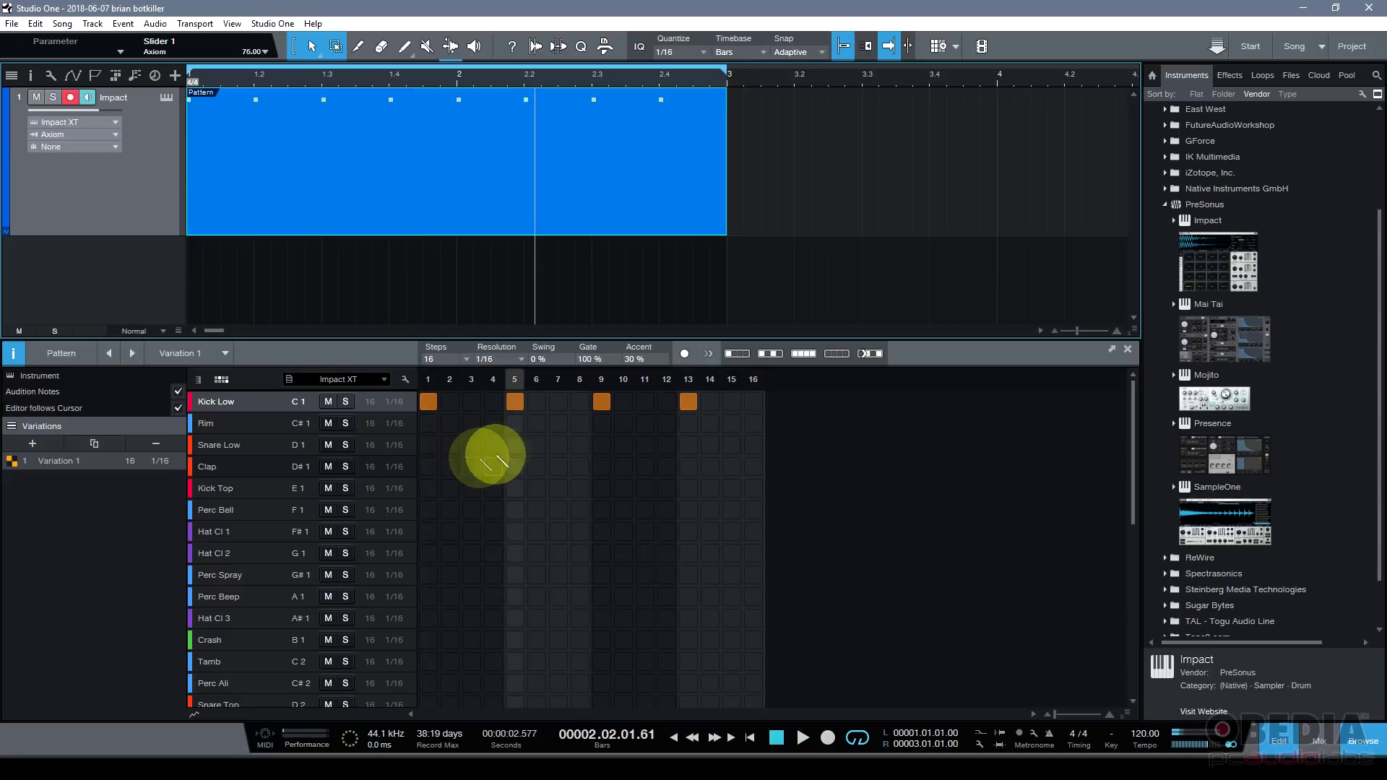
left_click(515, 444)
left_click(686, 444)
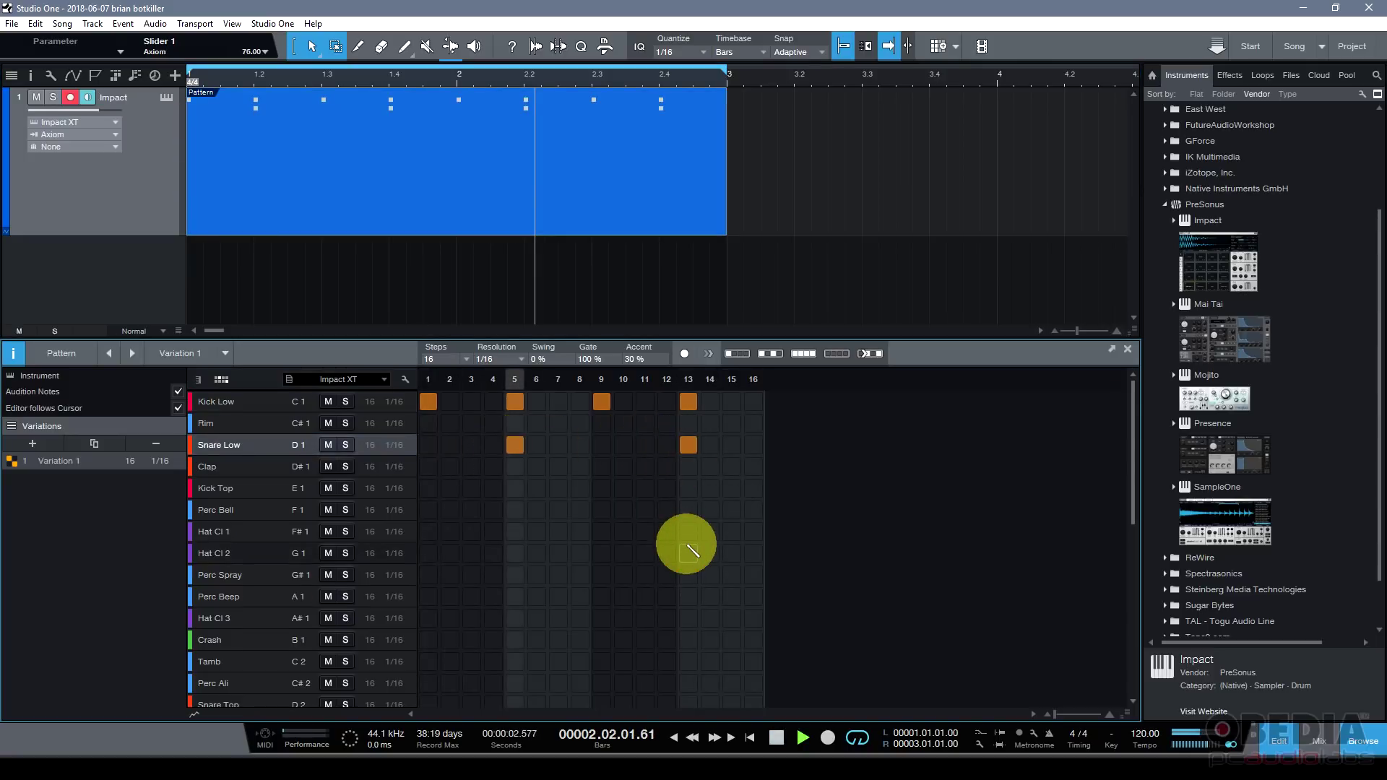
key("space")
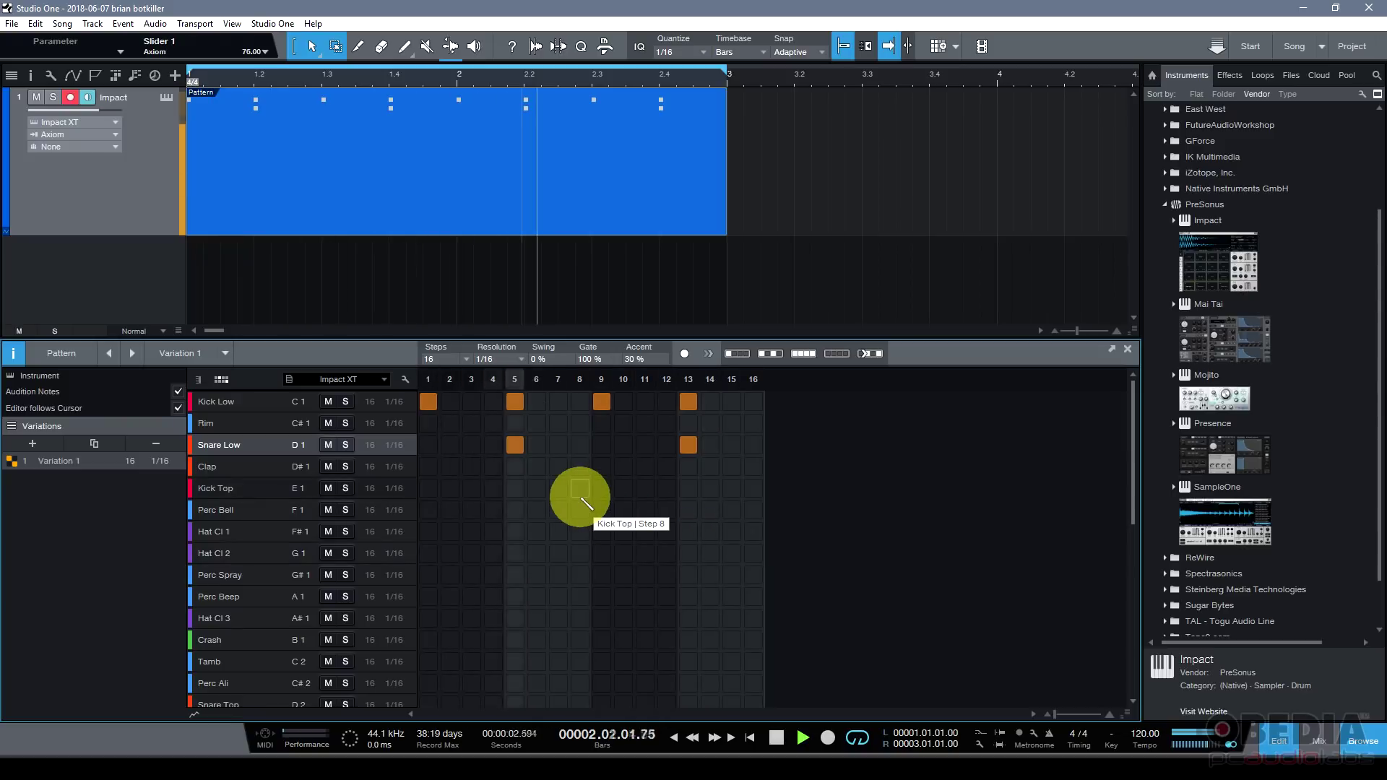
key("space")
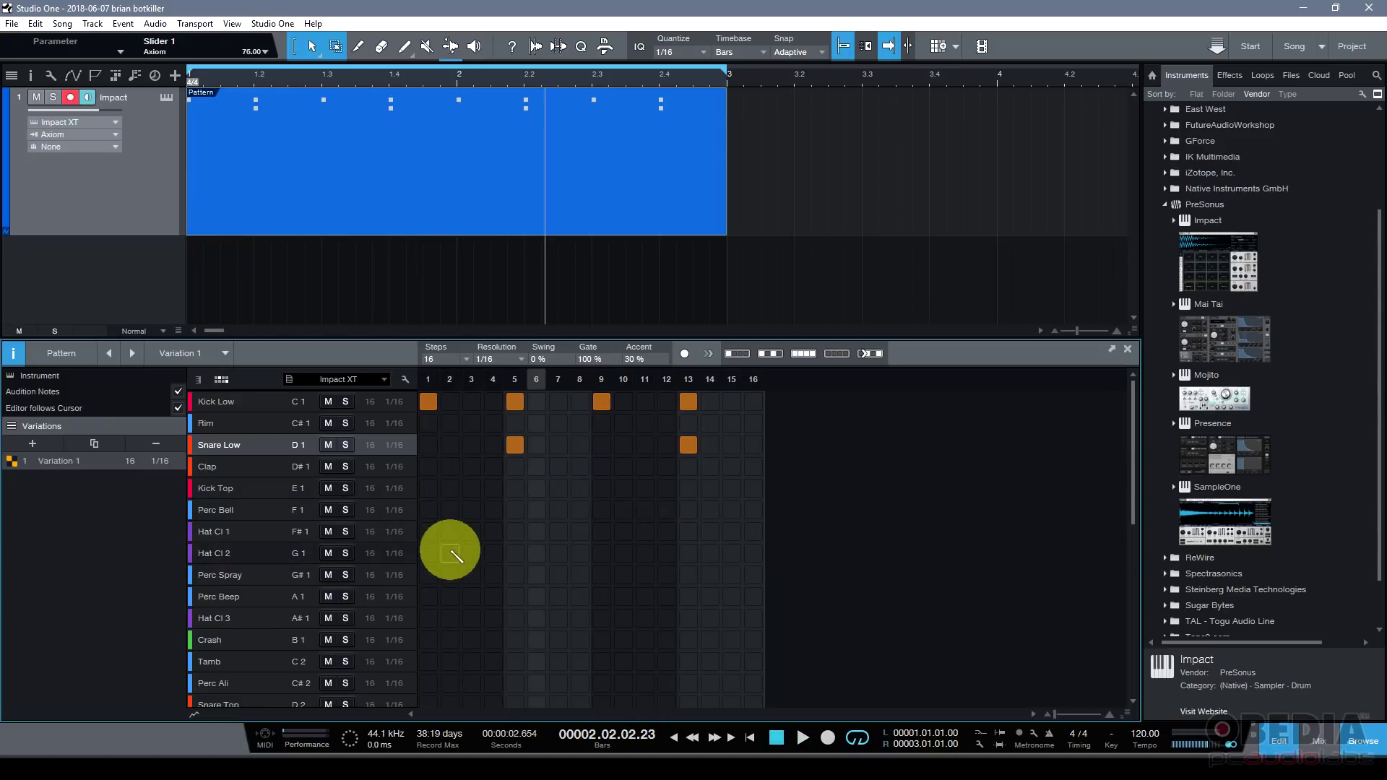
Add Hat Cl 1 on steps 1, 4, 8, 12, 15 and Hat Cl 2 on steps 5, 7, 12, 15
left_click(428, 531)
left_click(493, 531)
left_click(580, 532)
left_click(666, 531)
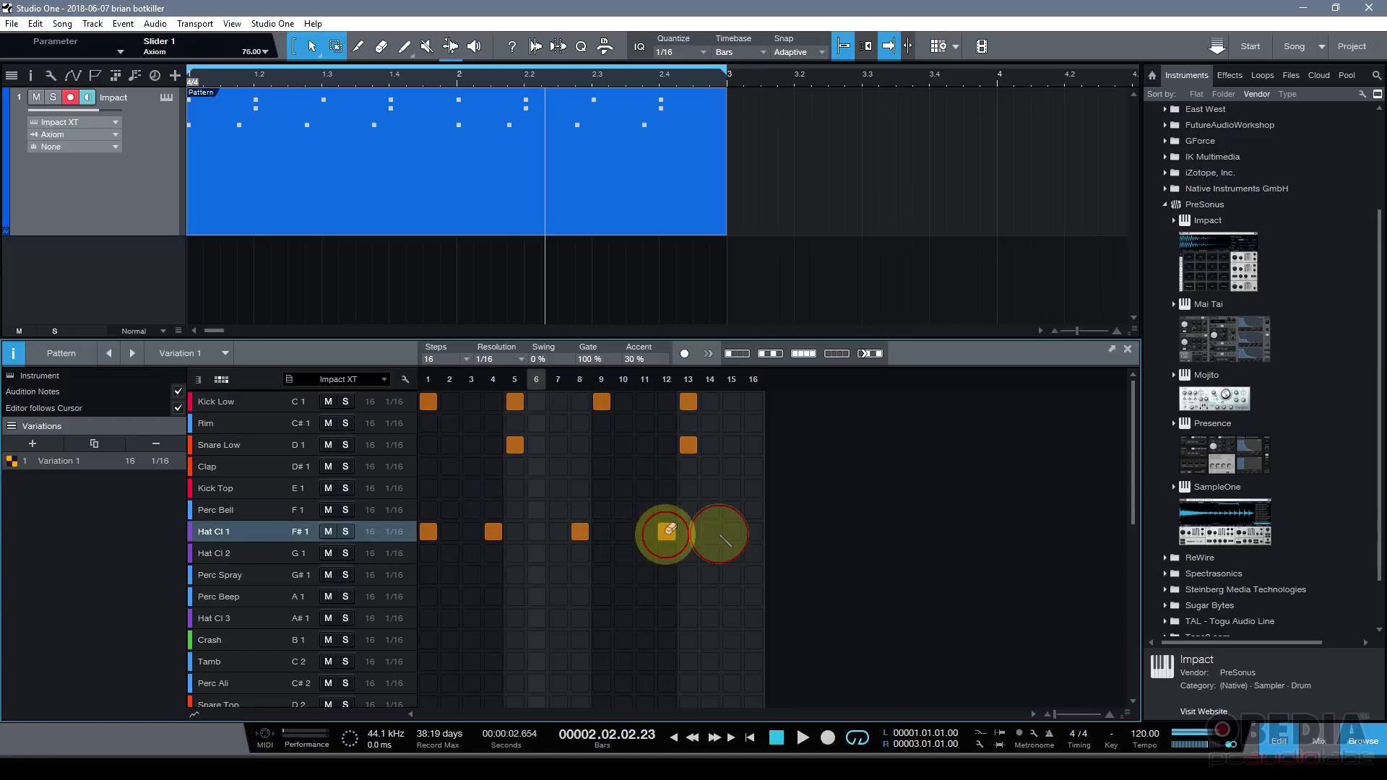
left_click(732, 532)
key("space")
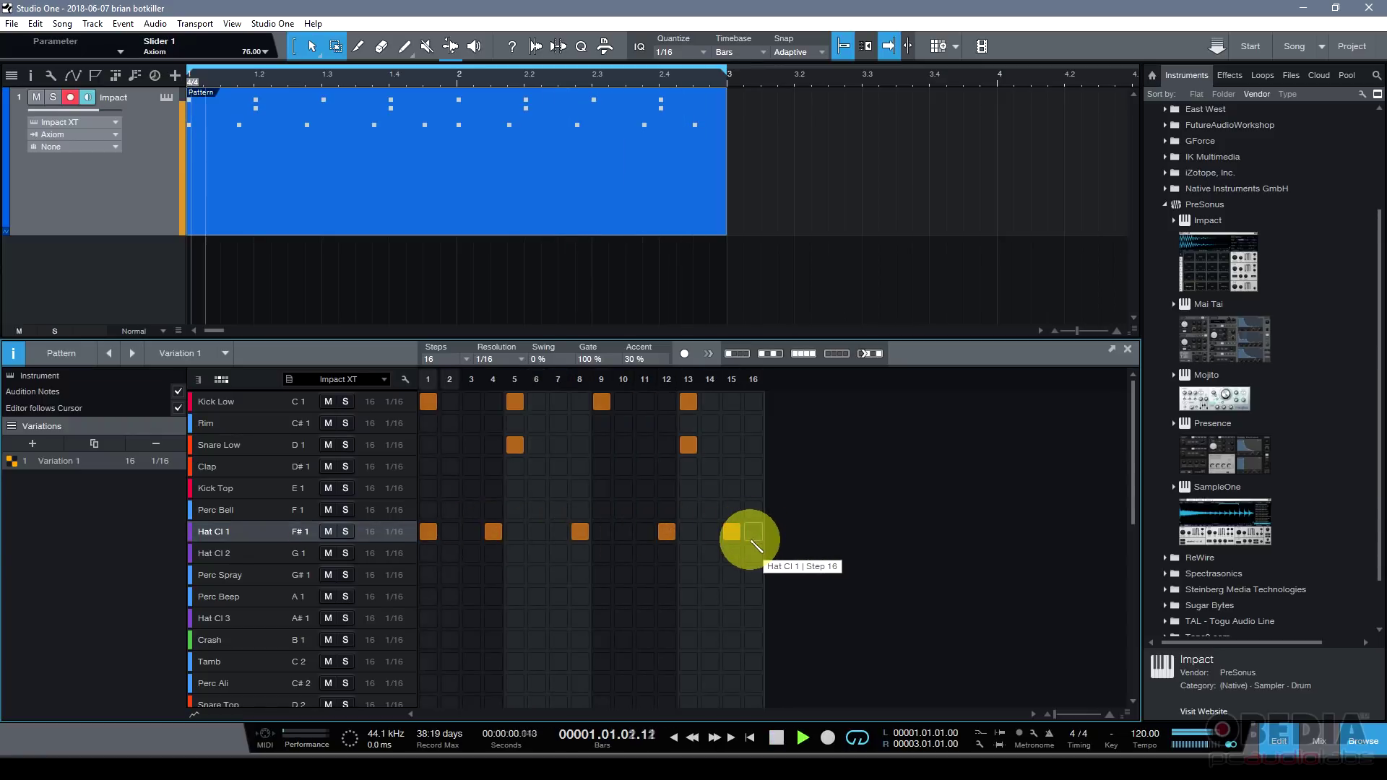
left_click(515, 553)
left_click(558, 554)
left_click(667, 553)
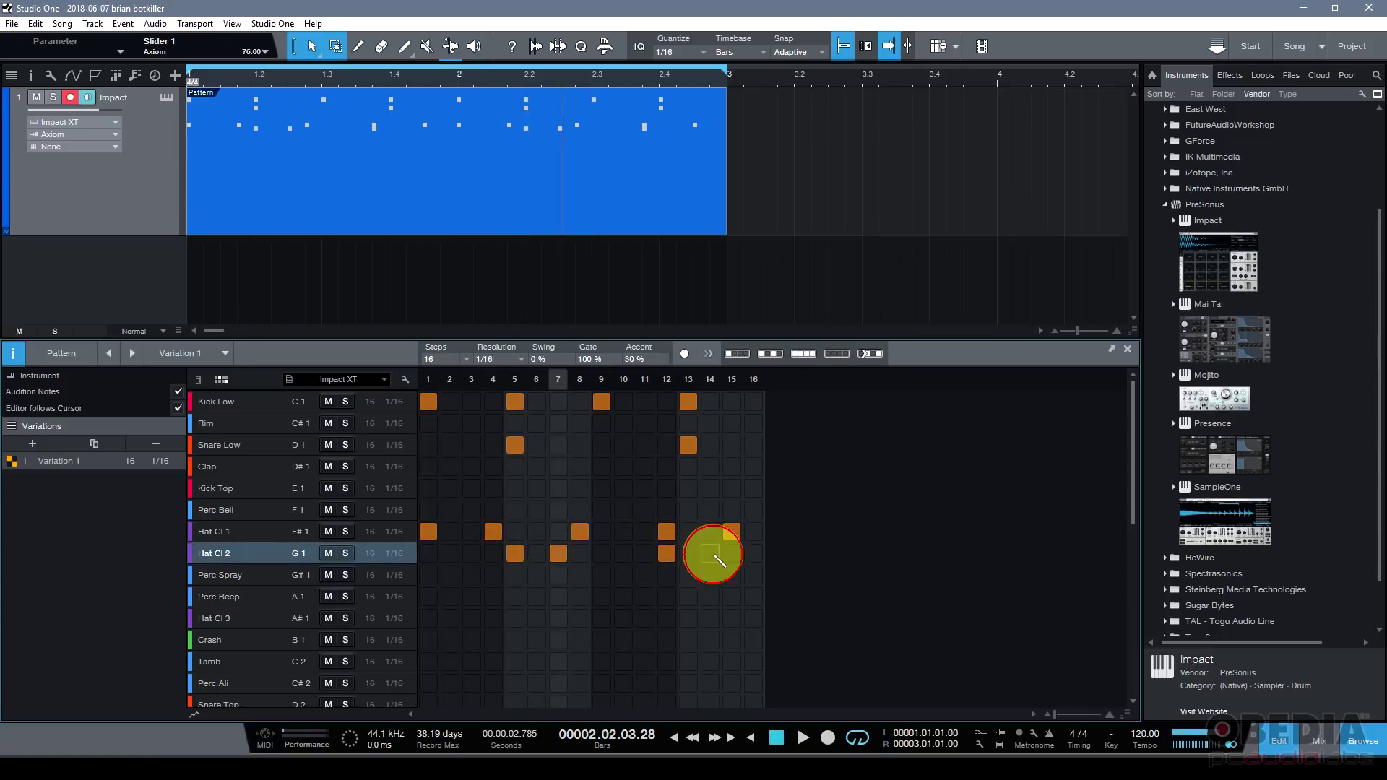
left_click(729, 554)
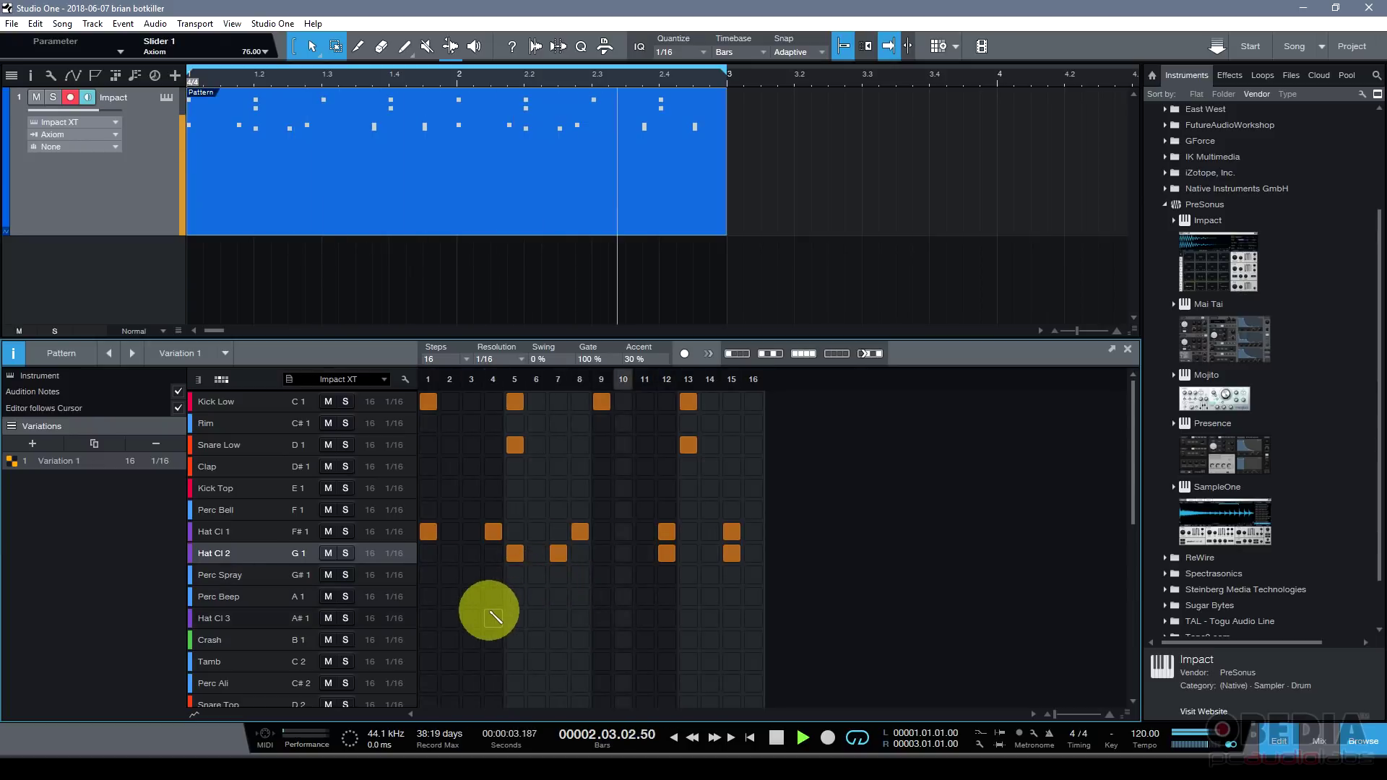
Add Hat Cl 3 on steps 2, 6, 10, 14, 16 and Tamb on steps 2, 4, 7, 9, 12, 14, 16
left_click(450, 619)
left_click(536, 618)
left_click(624, 619)
left_click(710, 619)
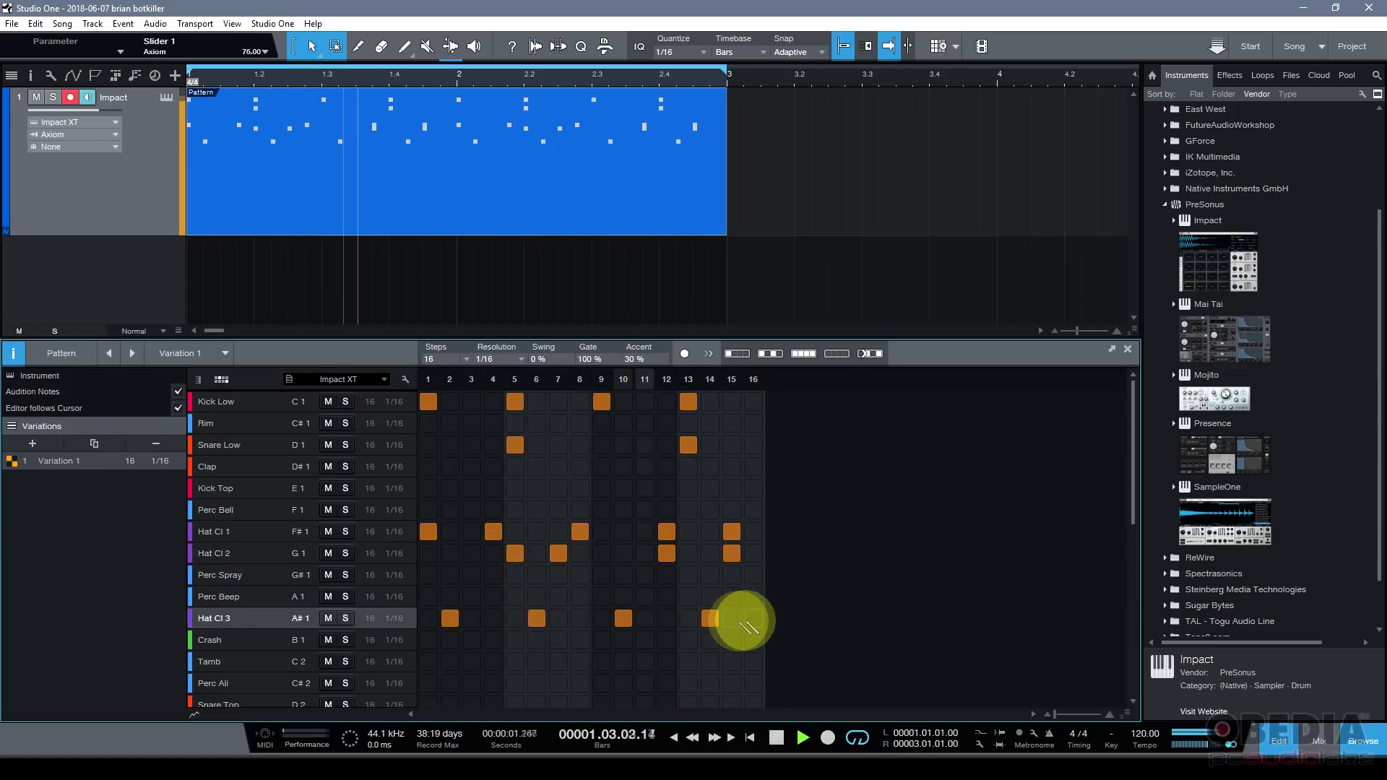
left_click(753, 618)
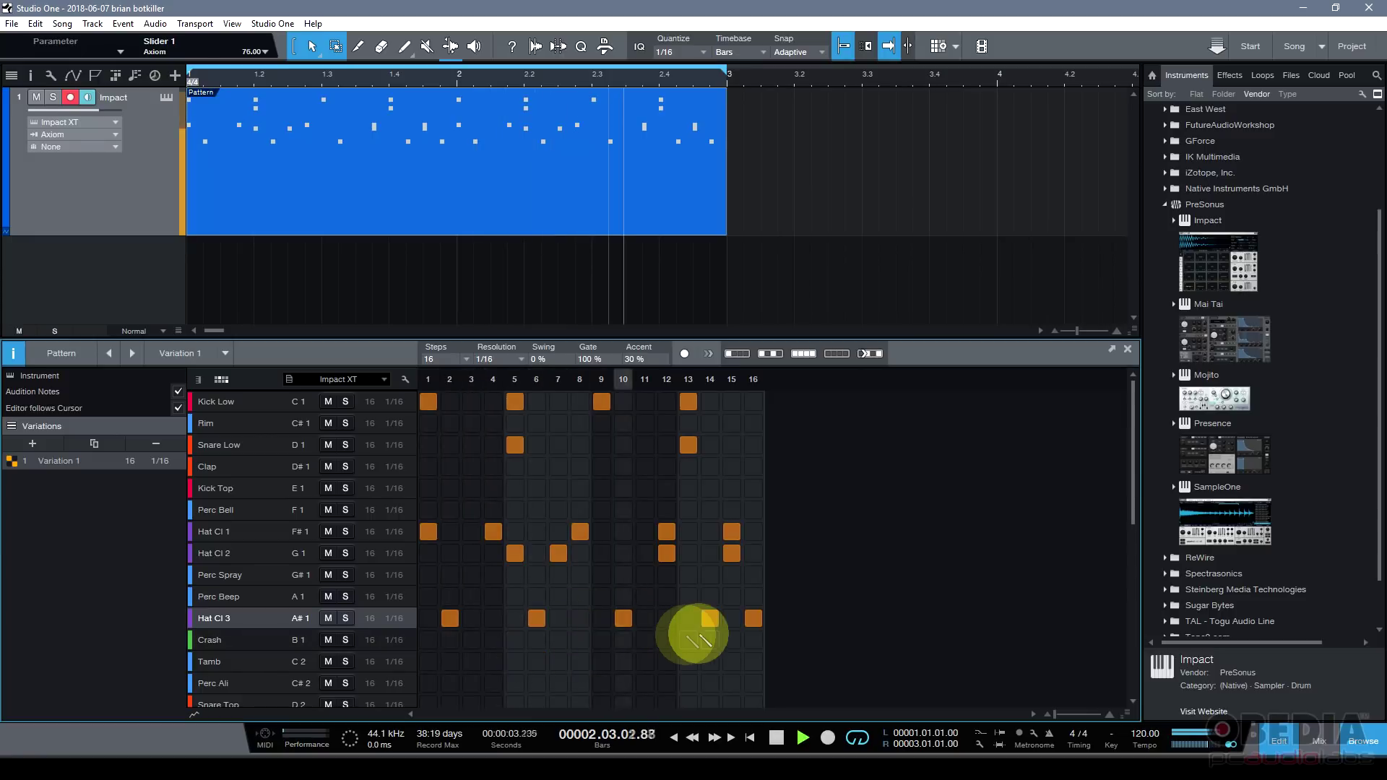
left_click(602, 662)
left_click(667, 662)
left_click(710, 662)
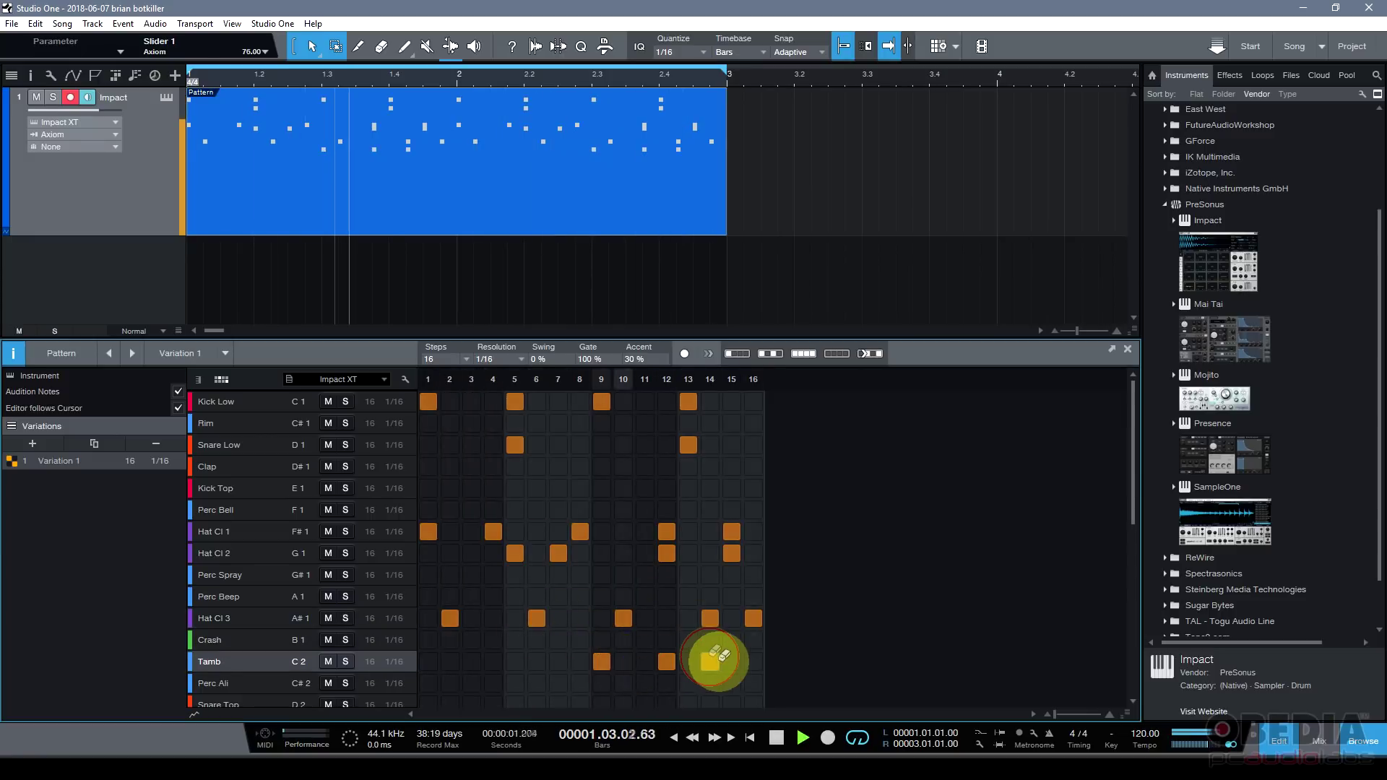
left_click(559, 661)
left_click(493, 661)
left_click(450, 661)
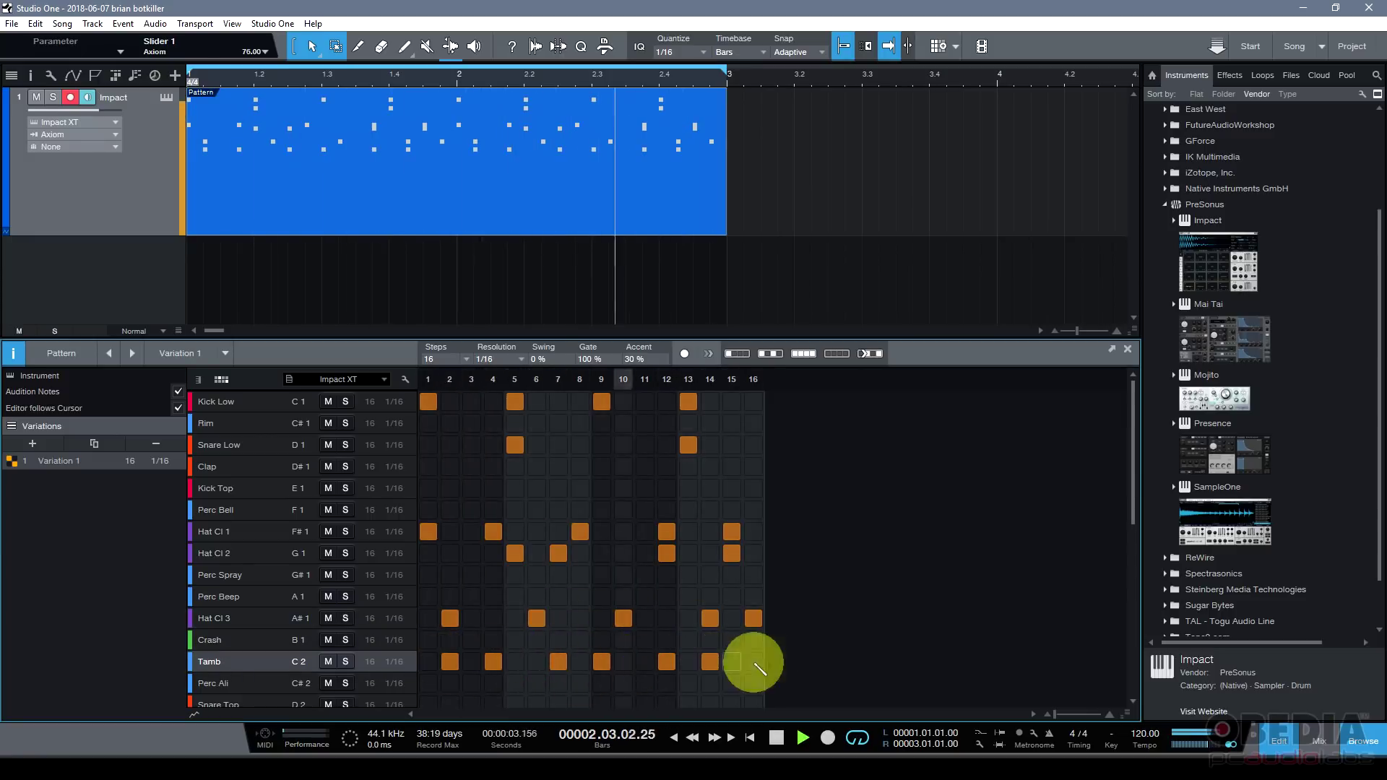
left_click(754, 662)
key("space")
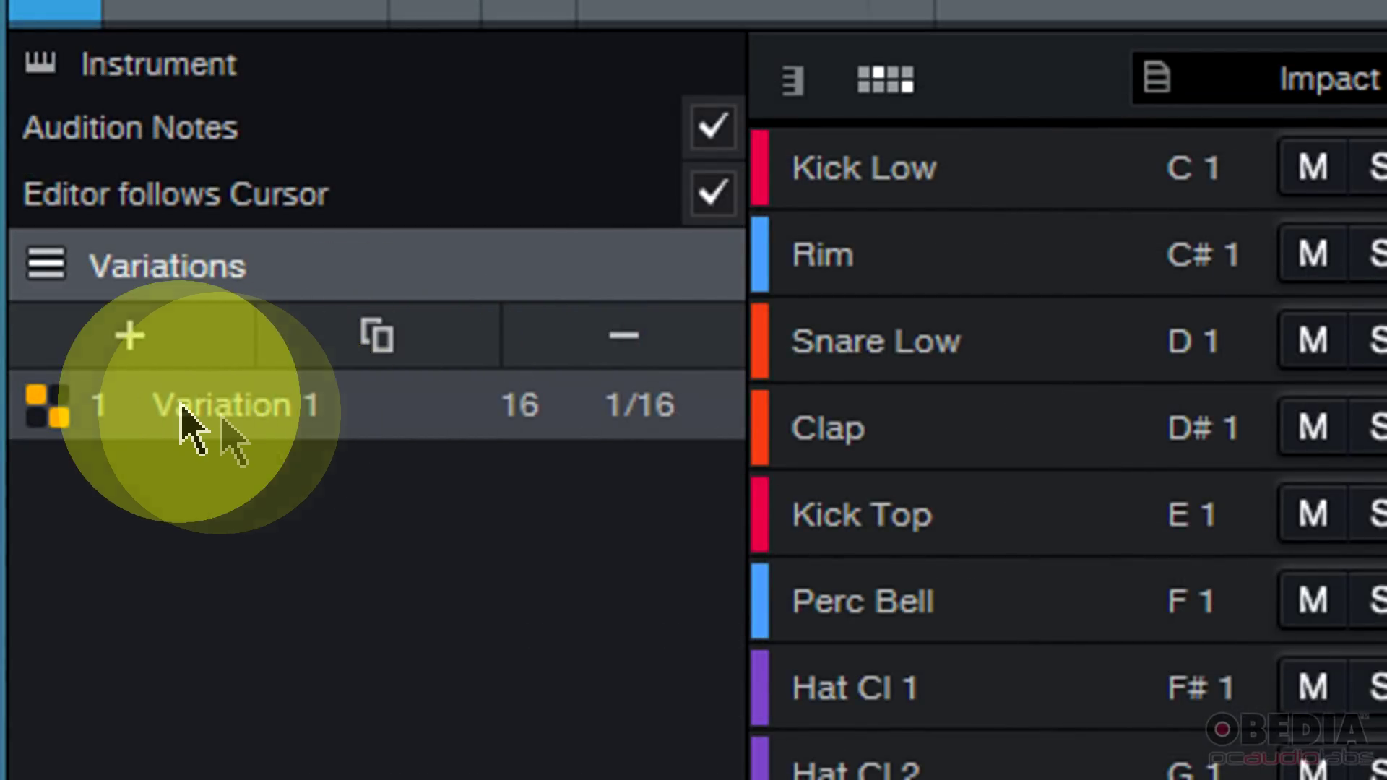
double_click(211, 406)
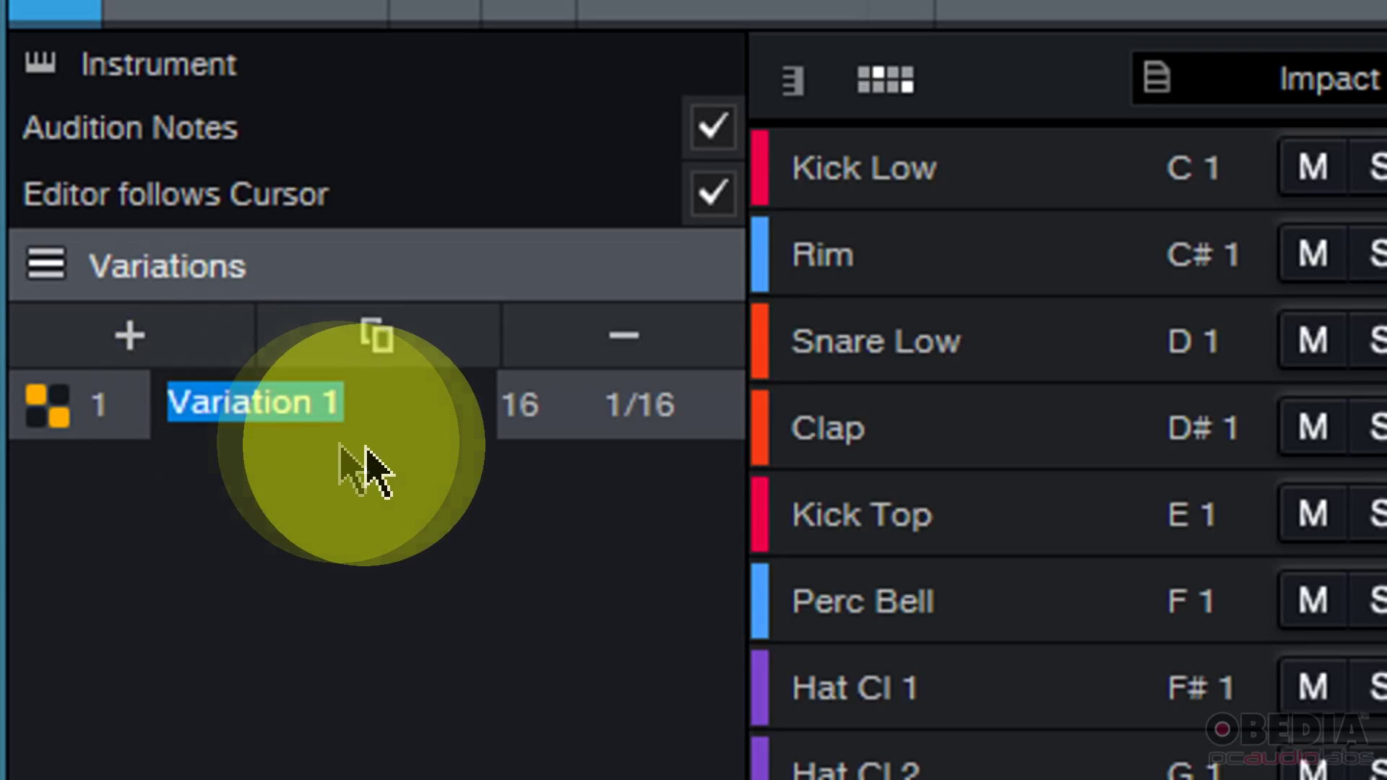
left_click(263, 586)
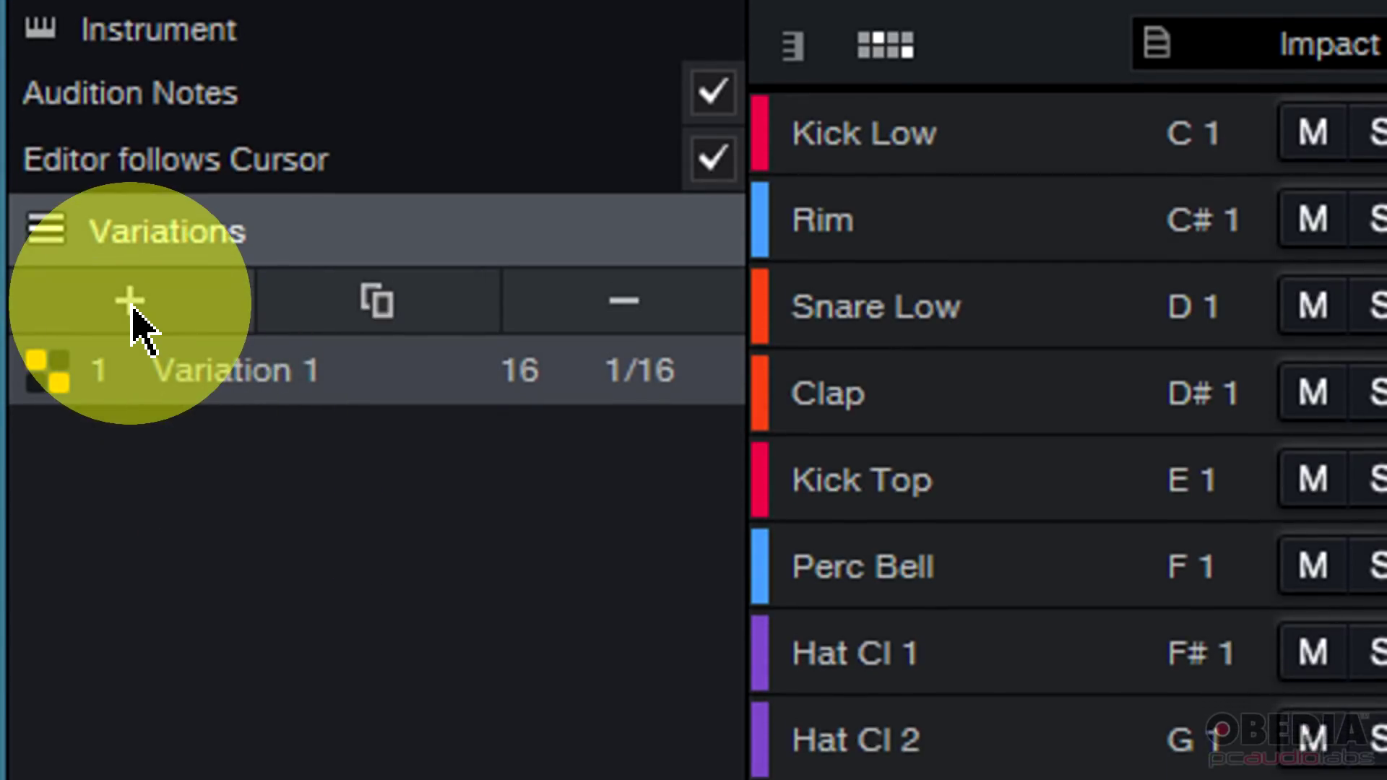
Add Variation 2 with Kick Low step 1, Clap step 3, Rim steps 5–6, Perc Spray step 7, Crash step 13
left_click(132, 309)
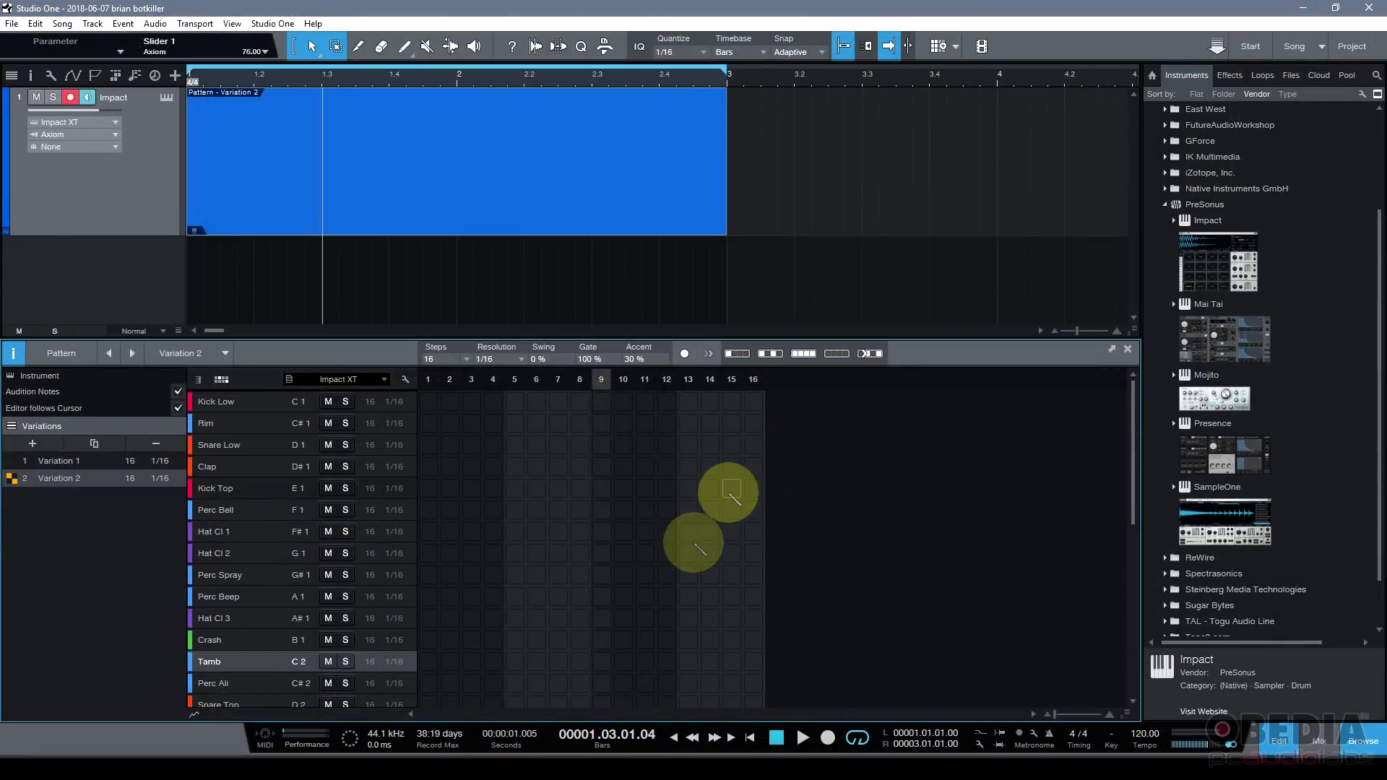
left_click(428, 402)
left_click(471, 467)
left_click(515, 423)
left_click(537, 423)
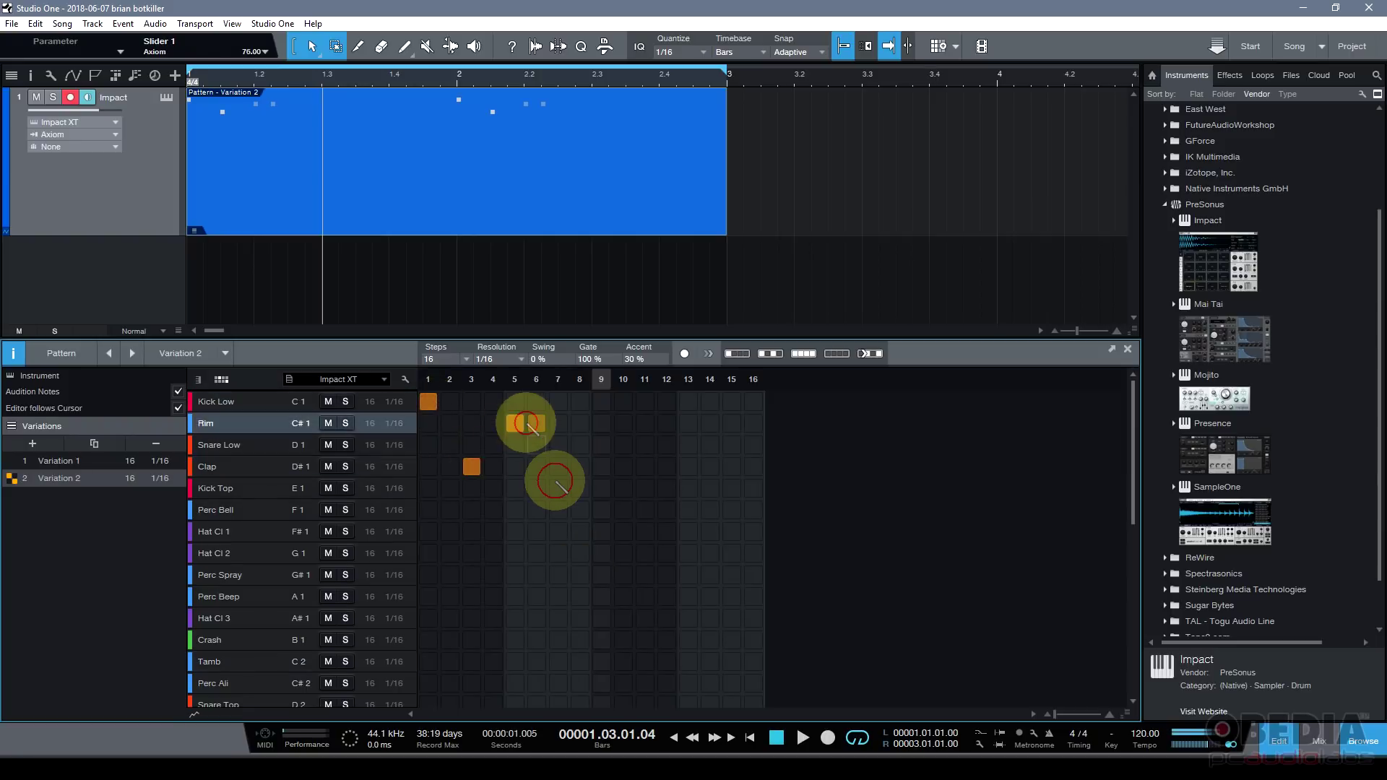
left_click(558, 575)
left_click(688, 640)
Add Crash step 14, Perc Bell steps 8 and 14, Rim step 12, and Kick Top steps 9 and 11
left_click(710, 640)
left_click(710, 510)
left_click(667, 423)
left_click(602, 489)
left_click(580, 510)
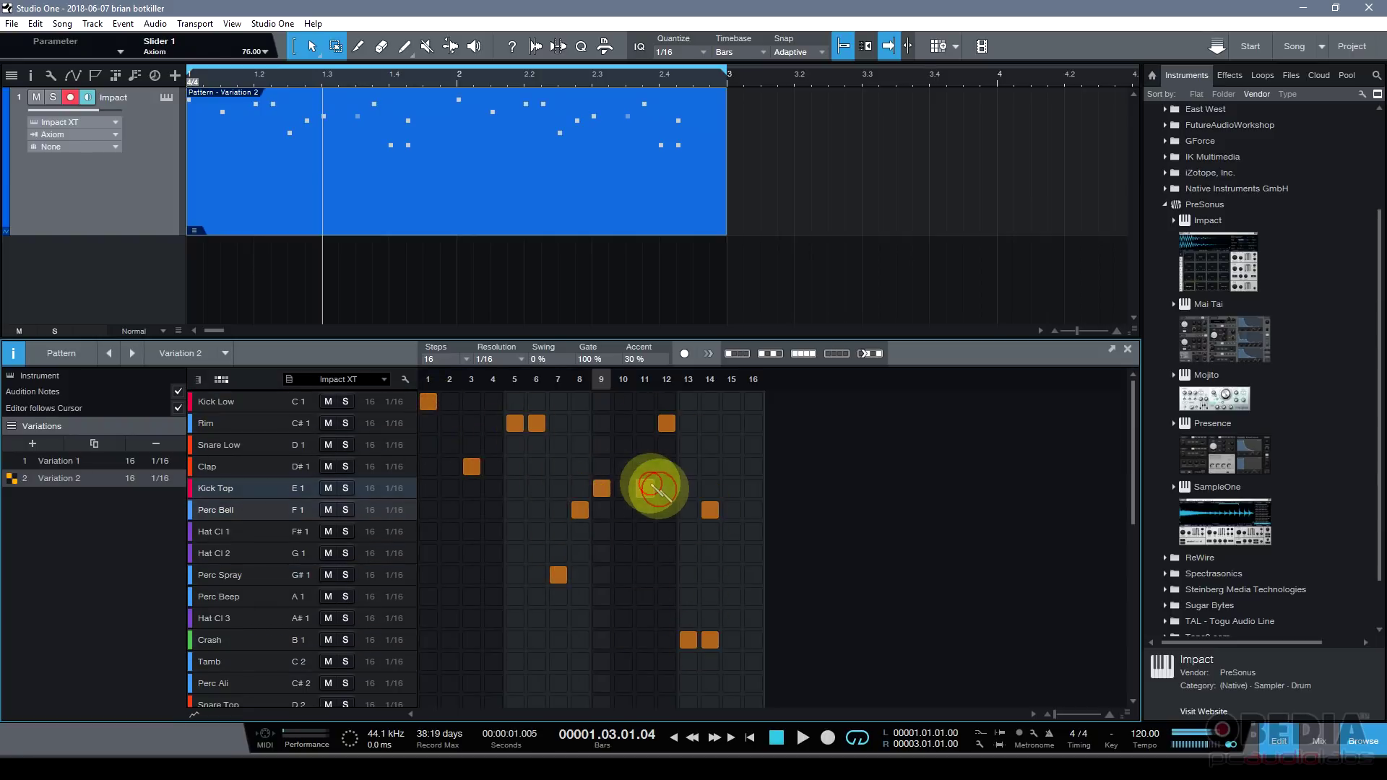
left_click(645, 488)
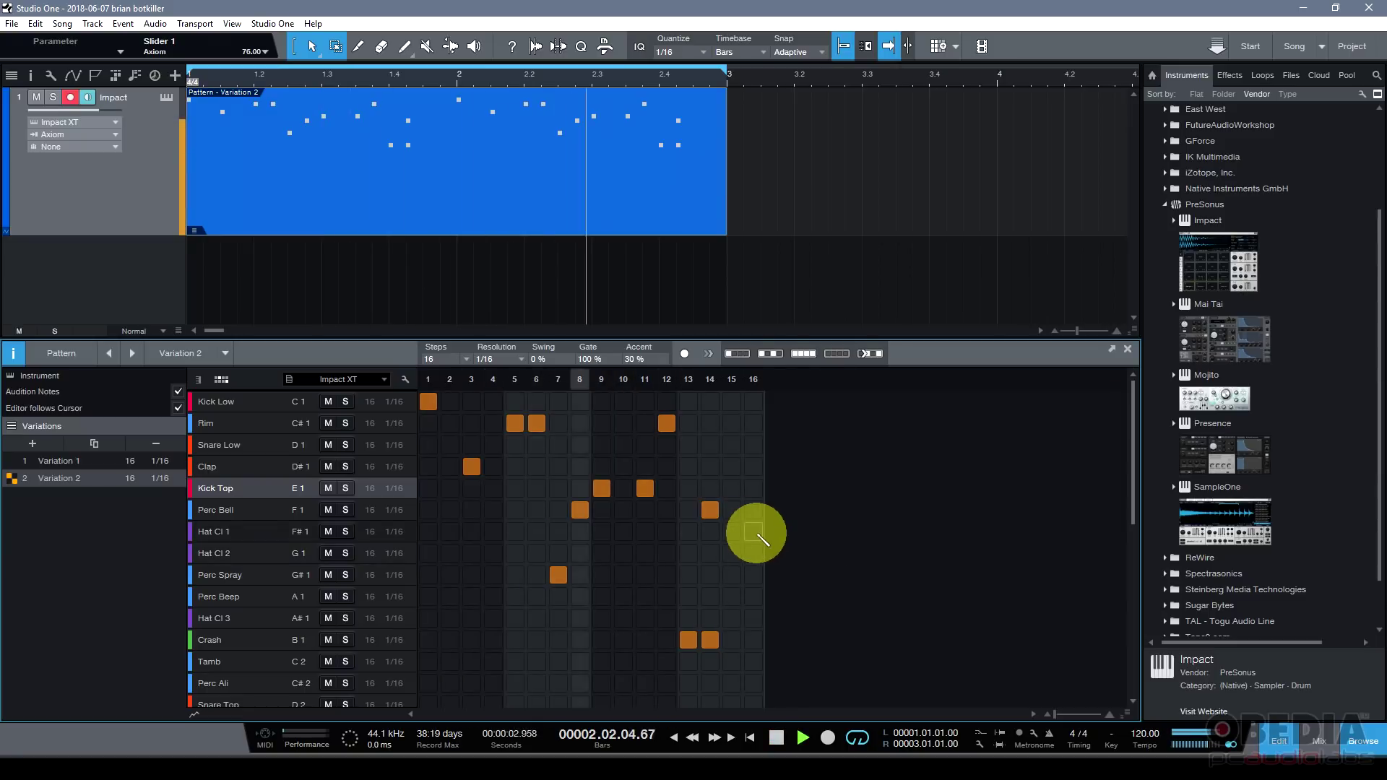
key("space")
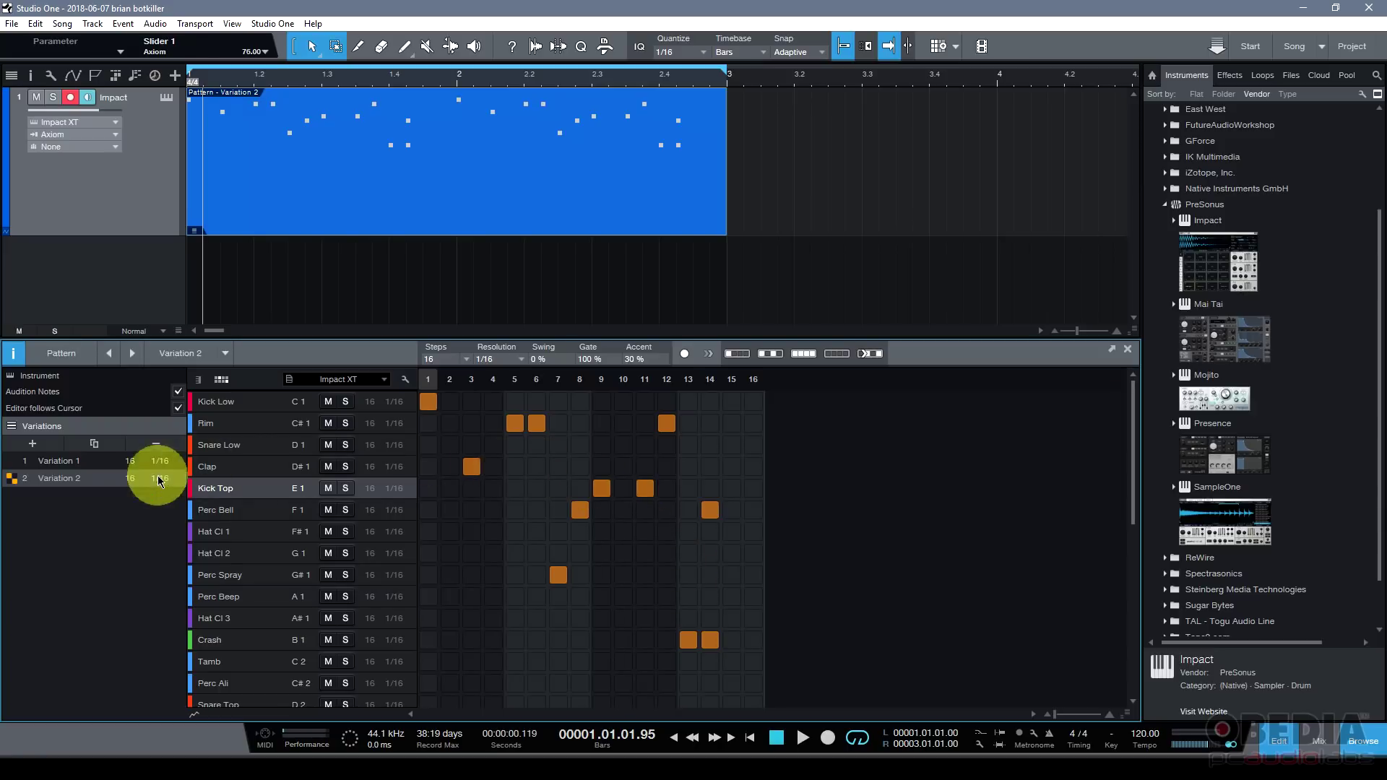
Play the pattern, switching from Variation 1 to Variation 2 and back to Variation 1
left_click(16, 462)
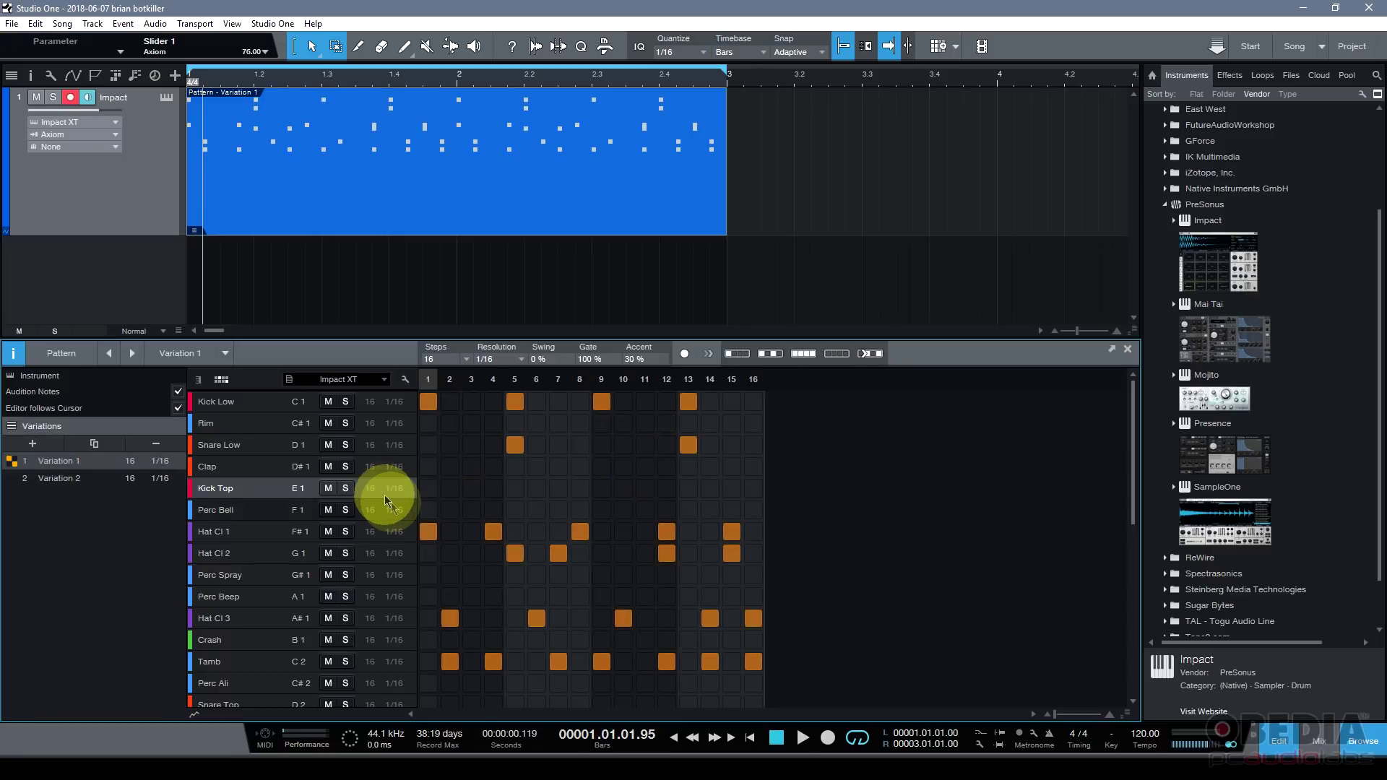
key("space")
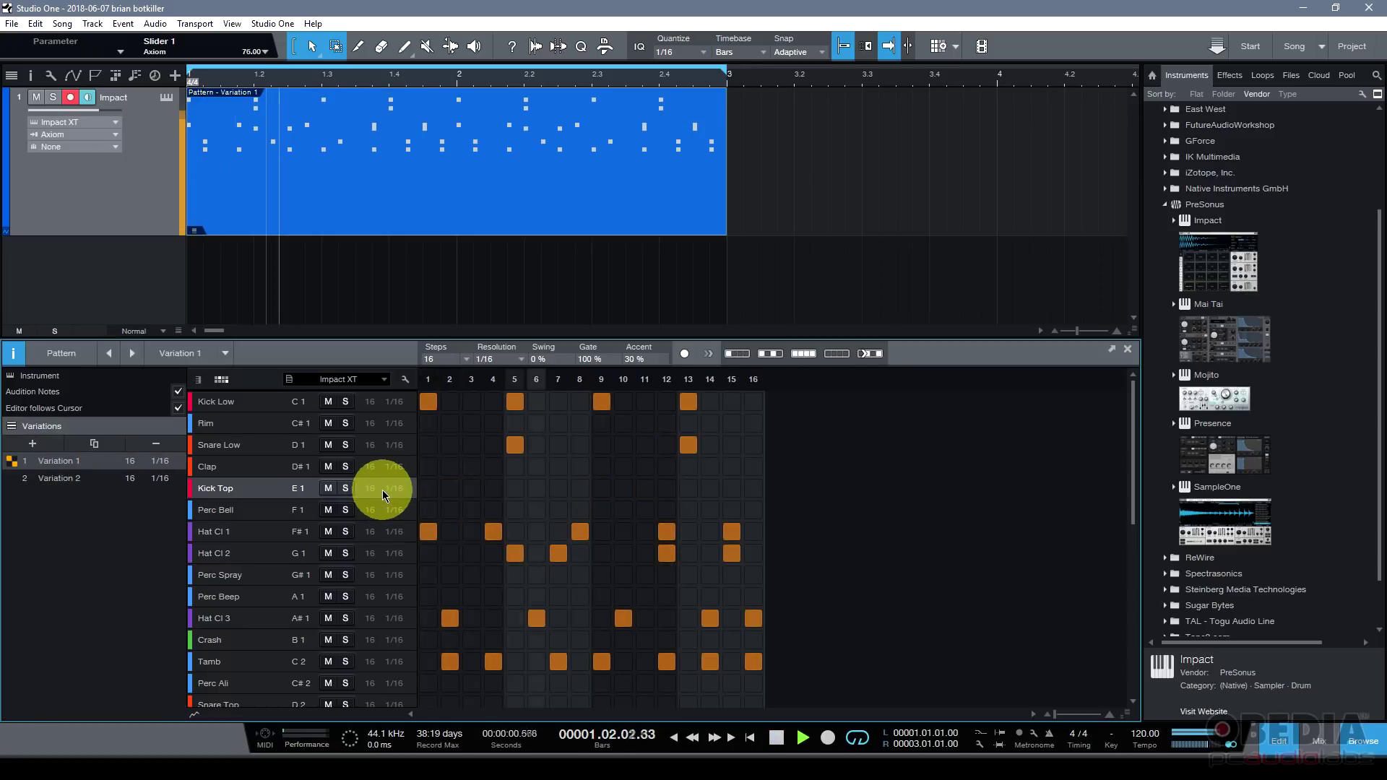
left_click(16, 481)
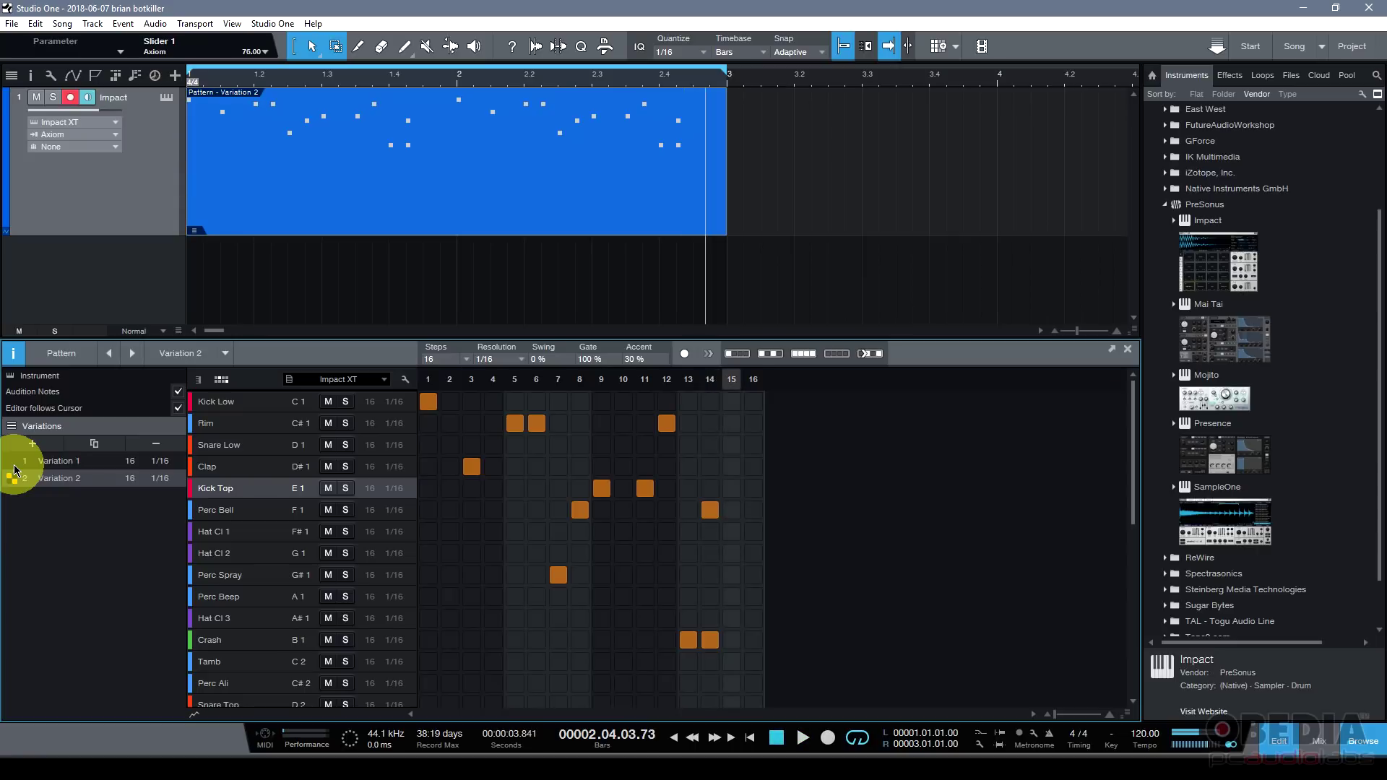
left_click(15, 465)
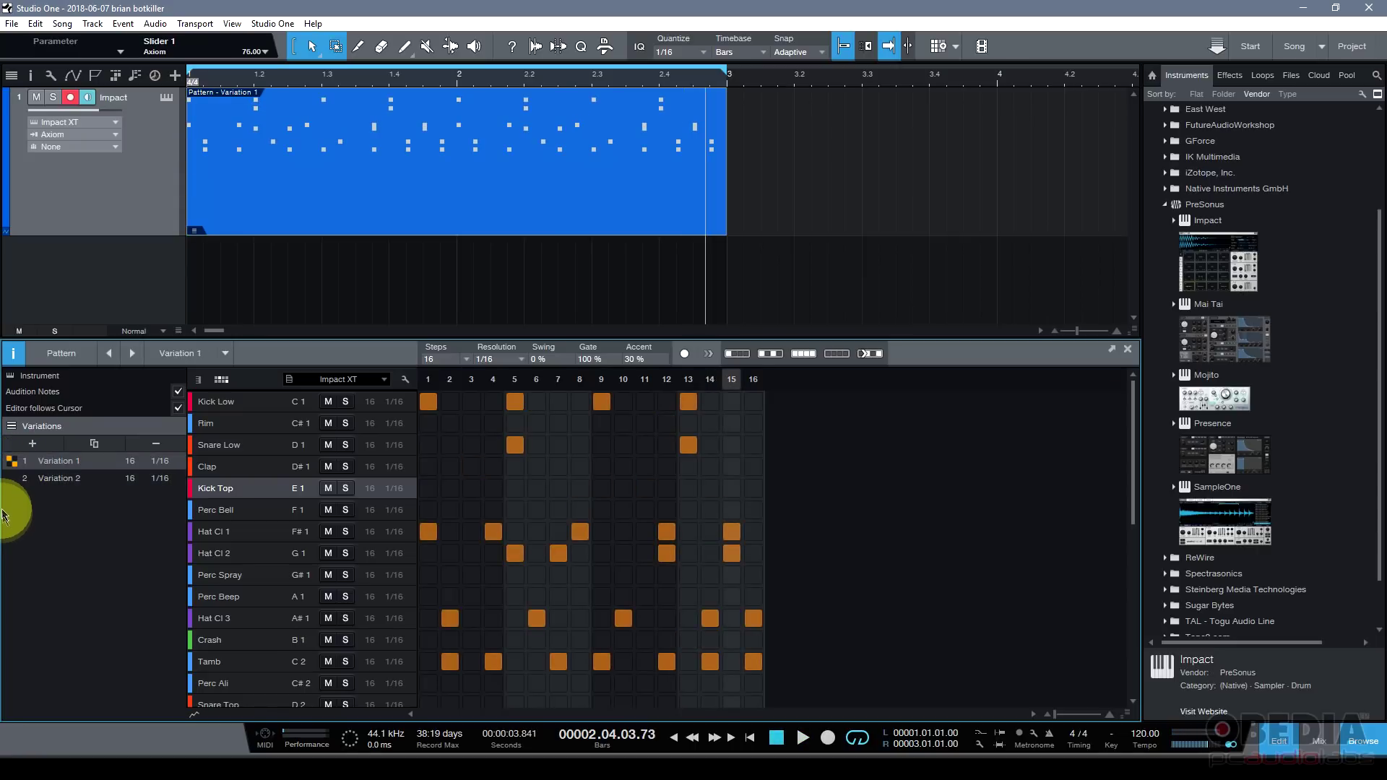
left_click_drag(411, 83, 402, 62)
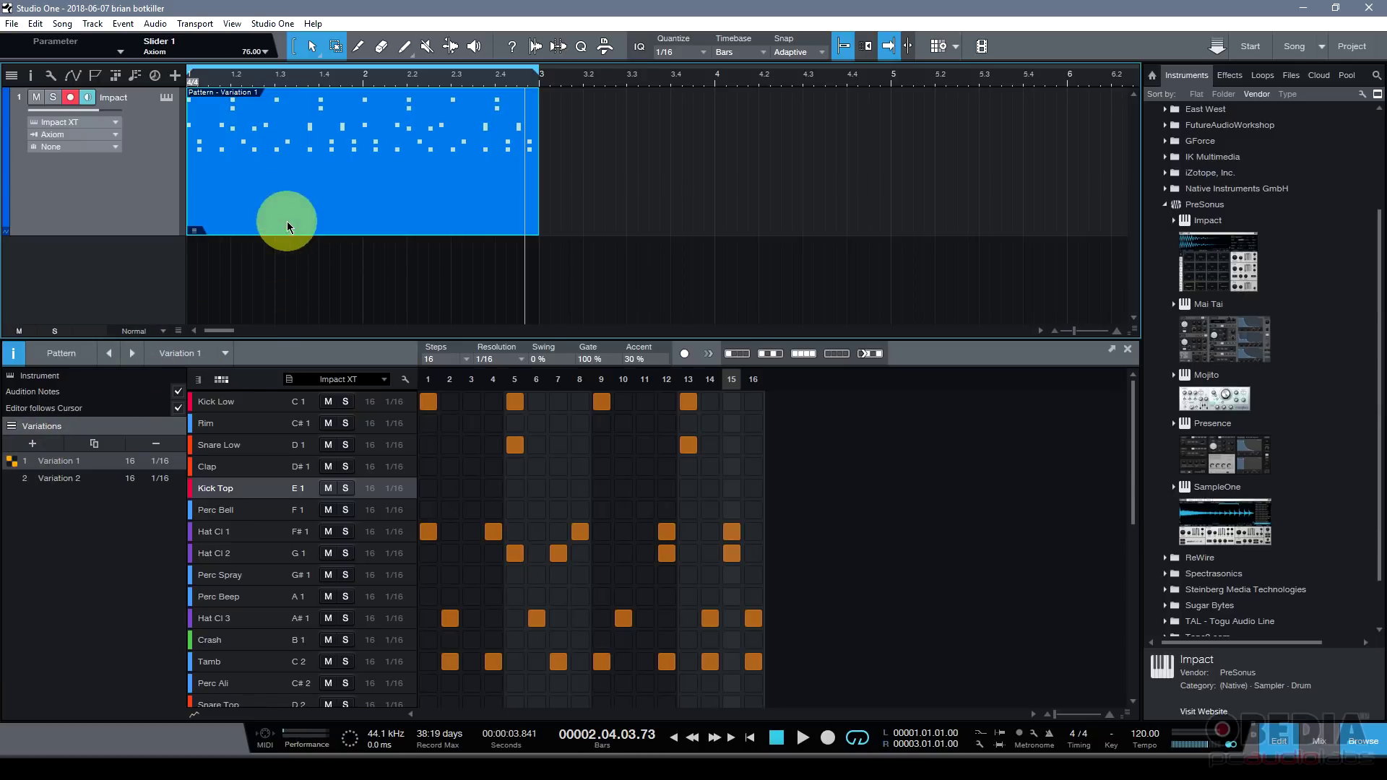
Alt-drag a copy of the Variation 1 pattern to bar 3 and switch it to Variation 2
left_click(257, 206)
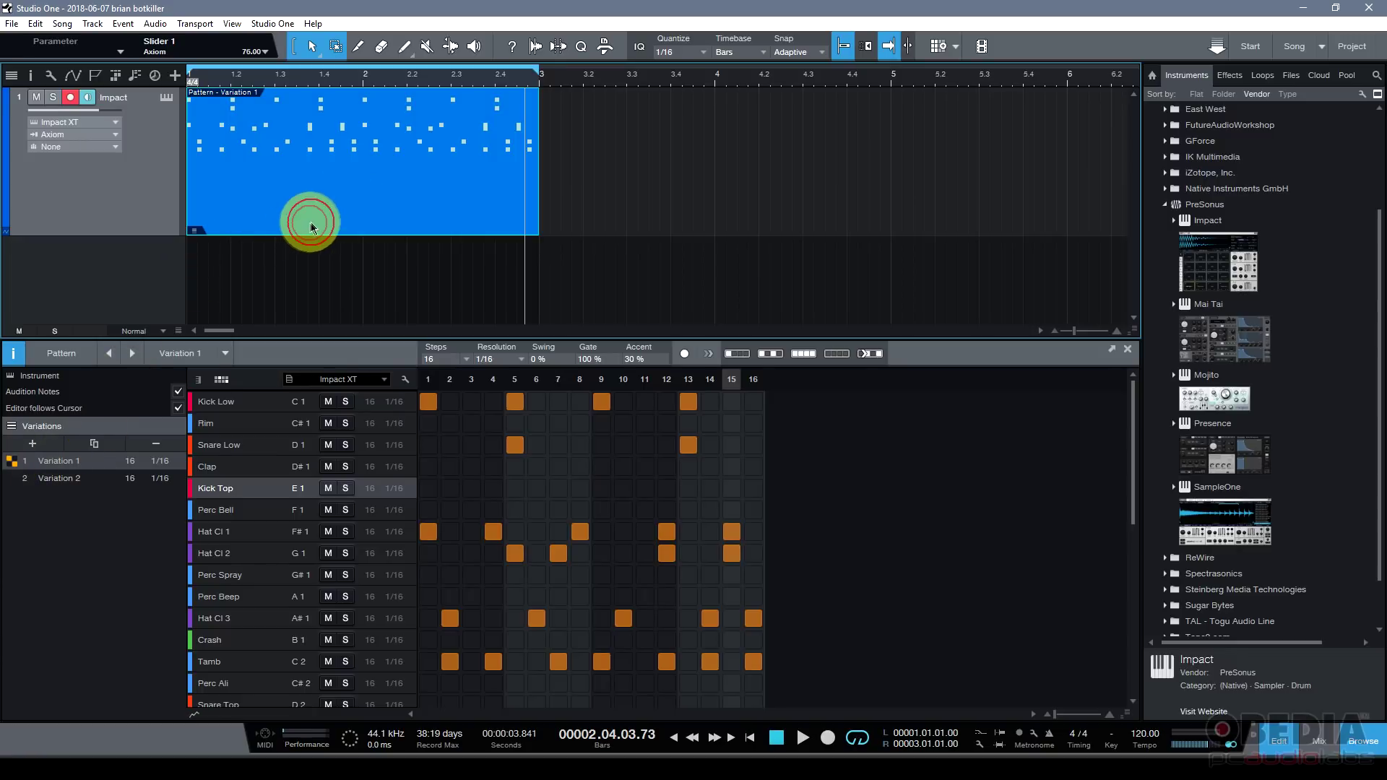
left_click(361, 190)
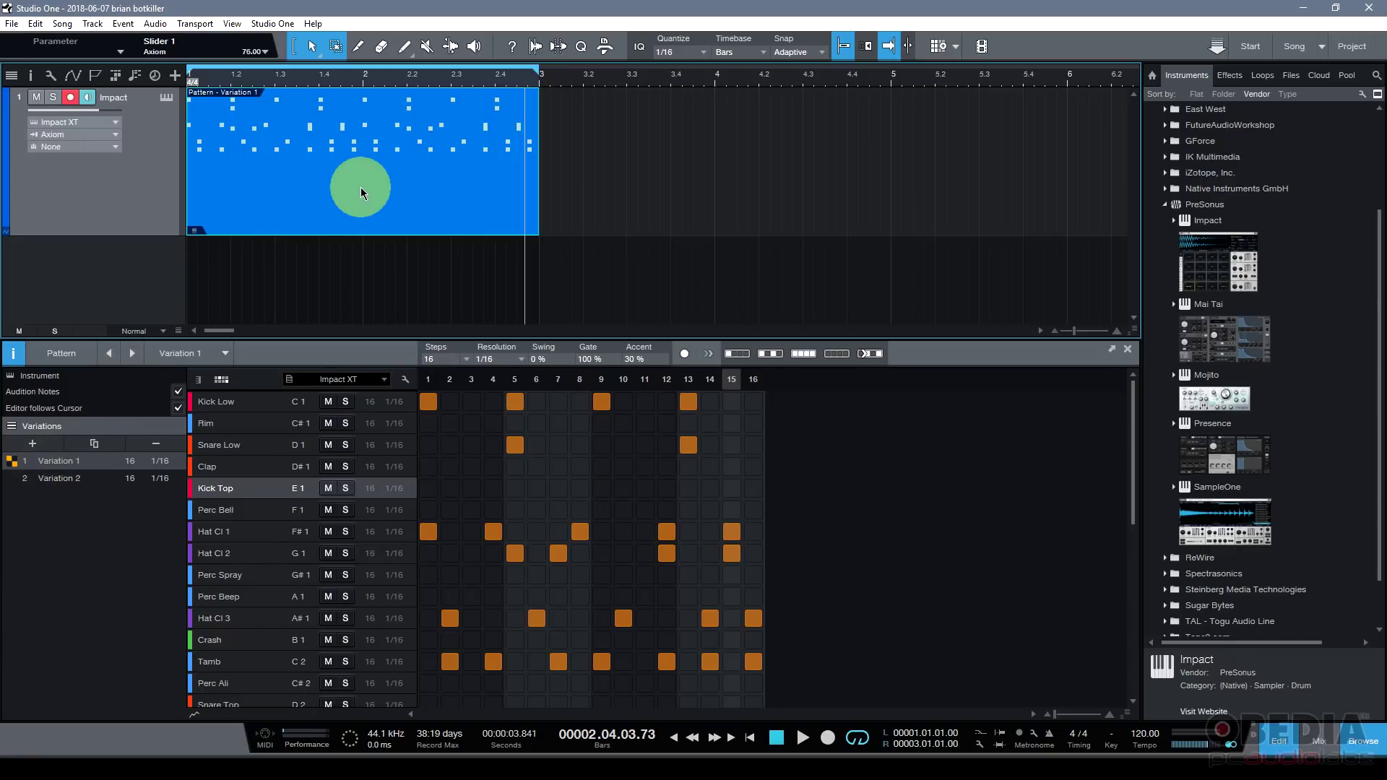
left_click_drag(361, 191, 642, 209)
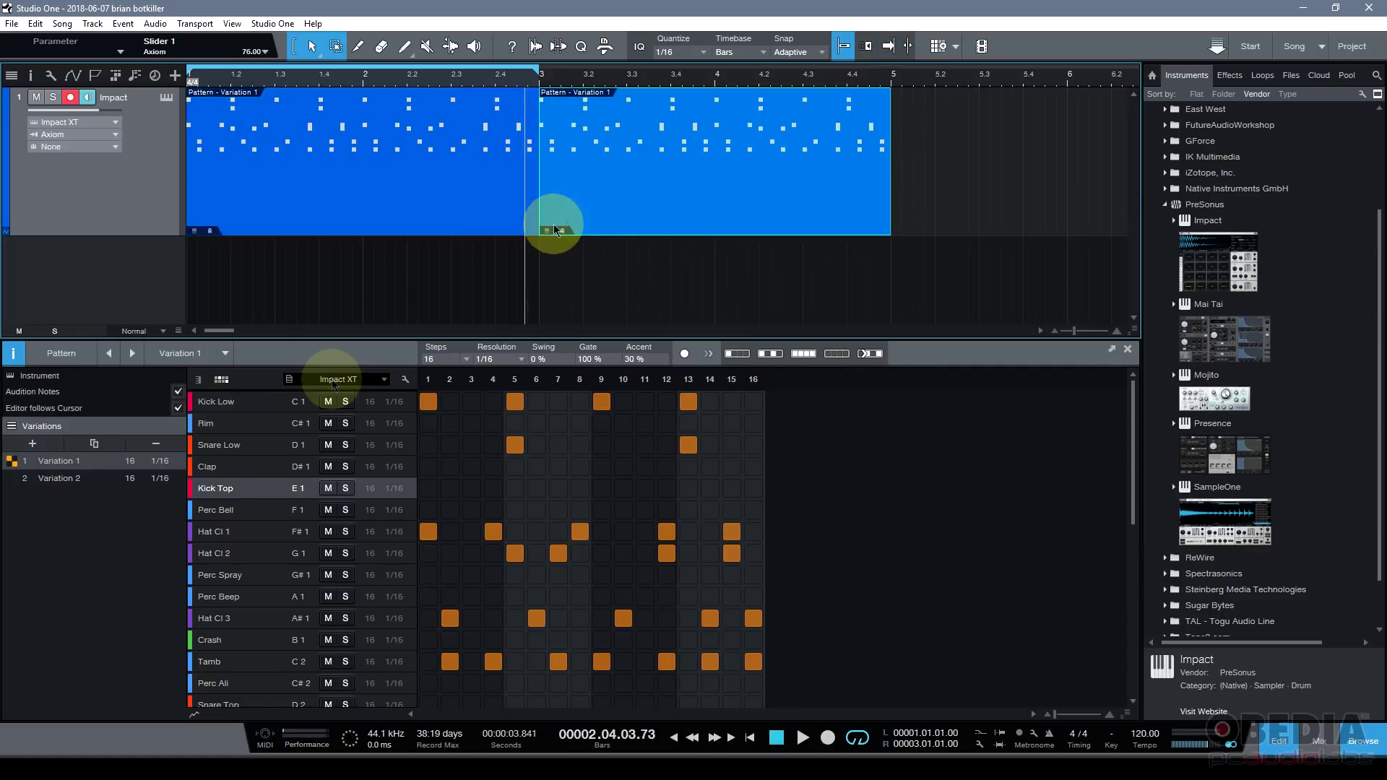
left_click(622, 181)
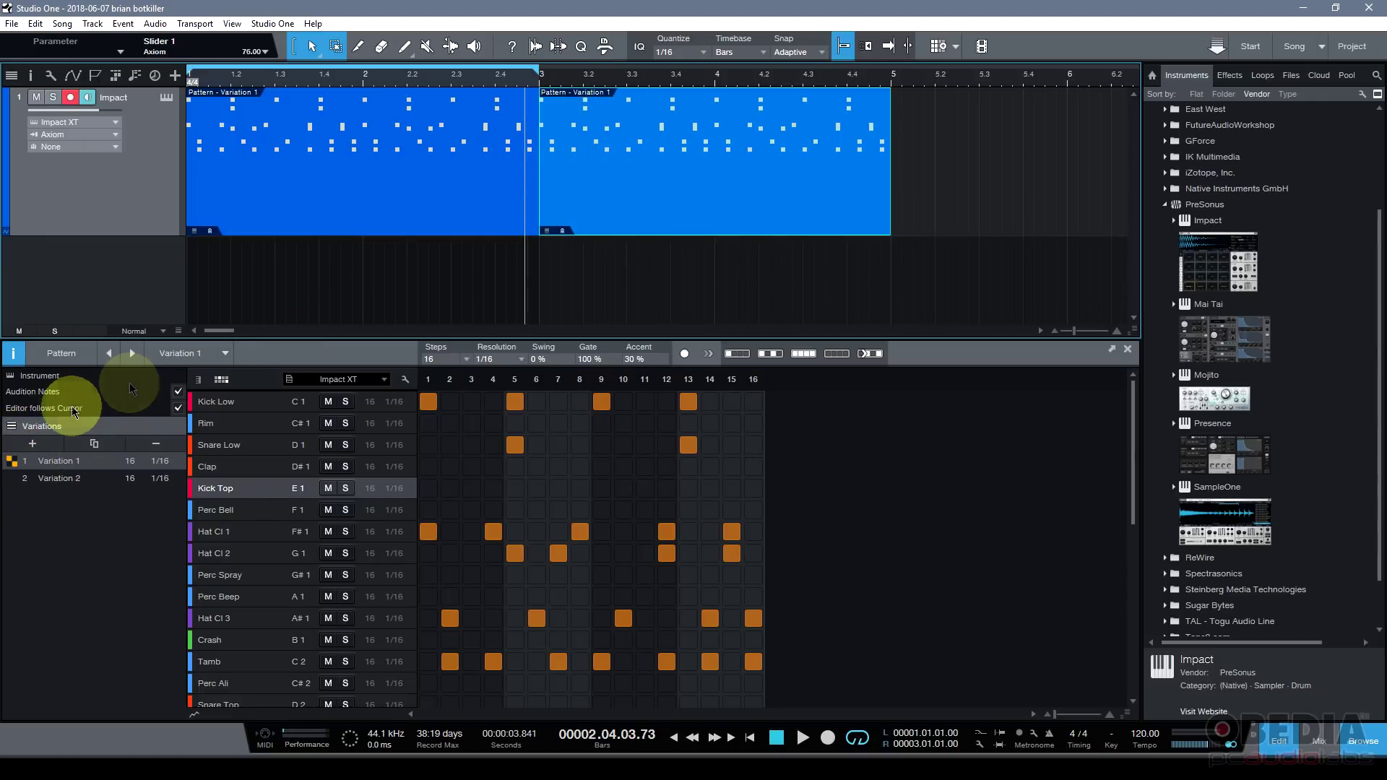
left_click(12, 483)
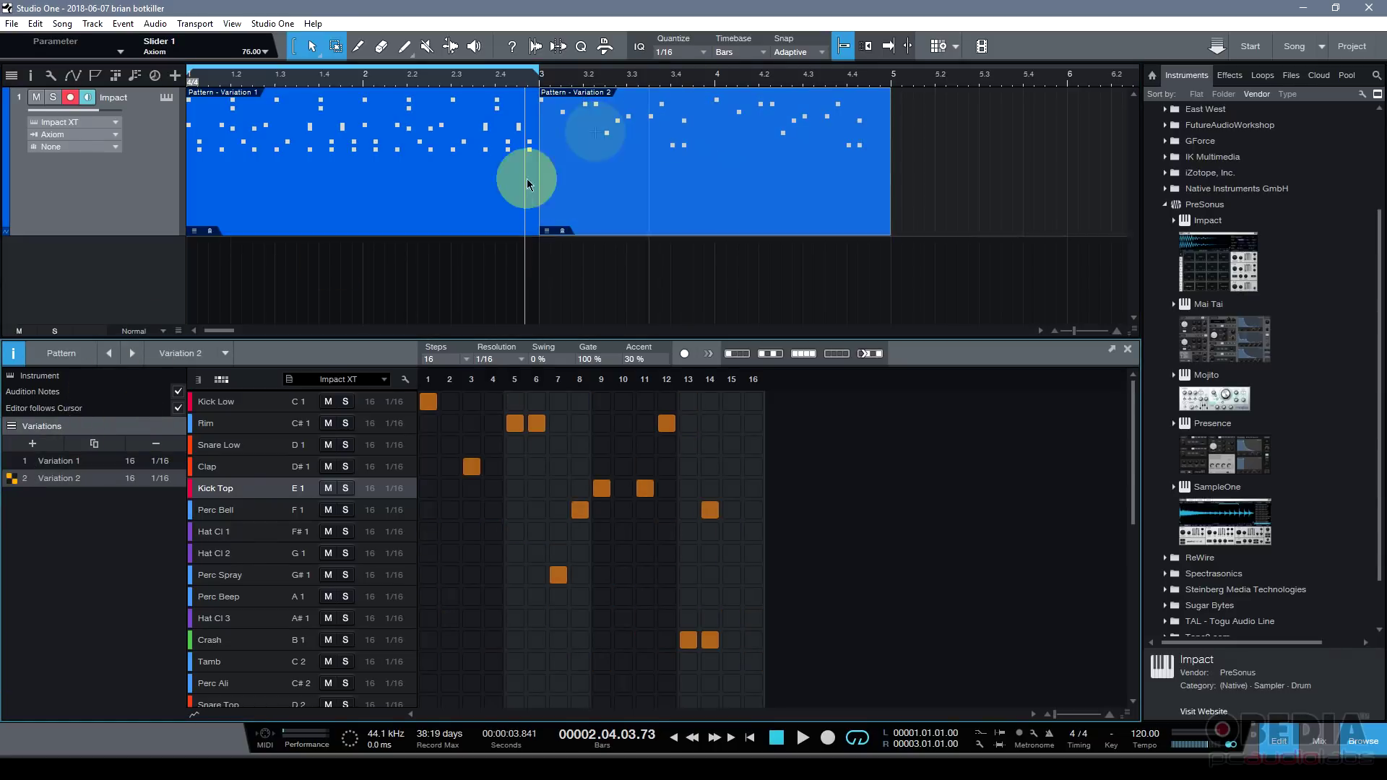
Copy the Variation 2 pattern to bar 5 and set that copy back to Variation 1
left_click(680, 120)
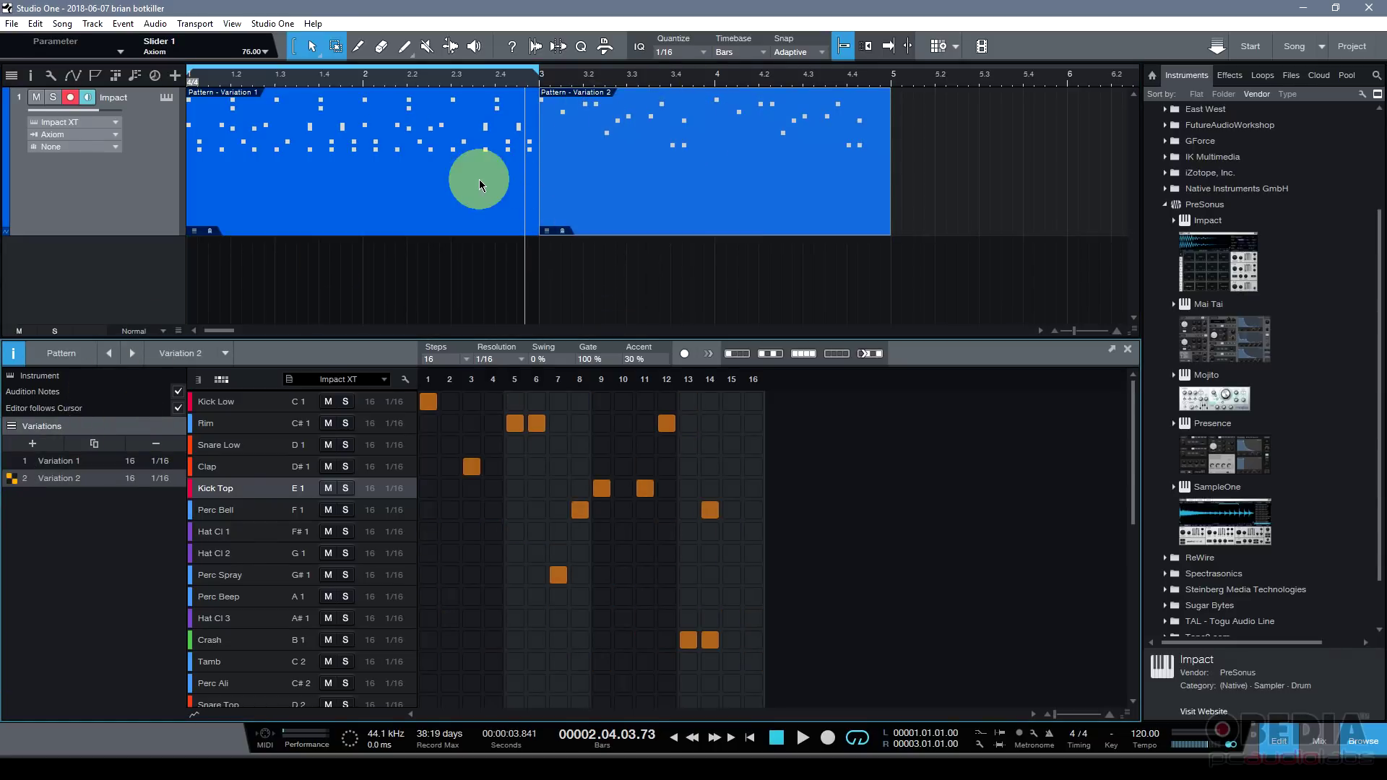
left_click(616, 183)
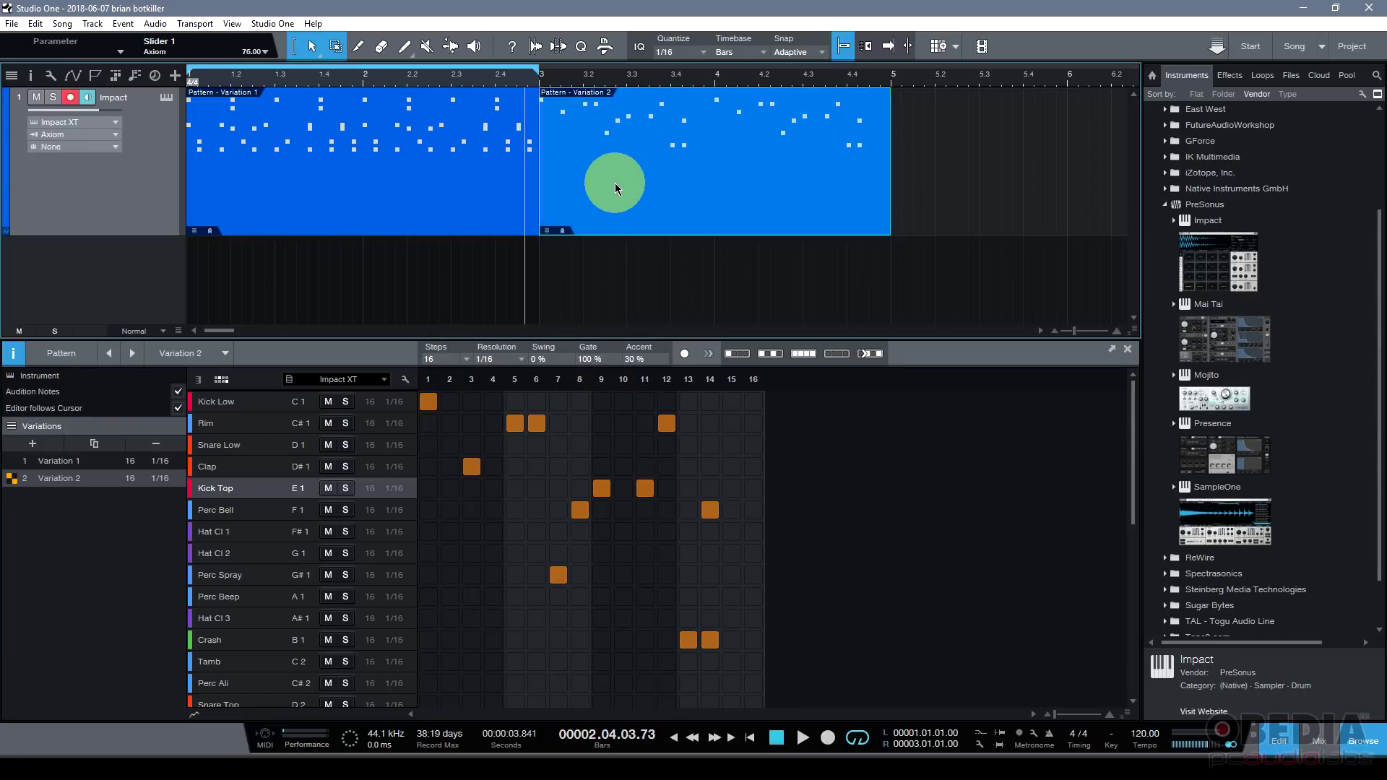
left_click_drag(616, 189, 973, 189)
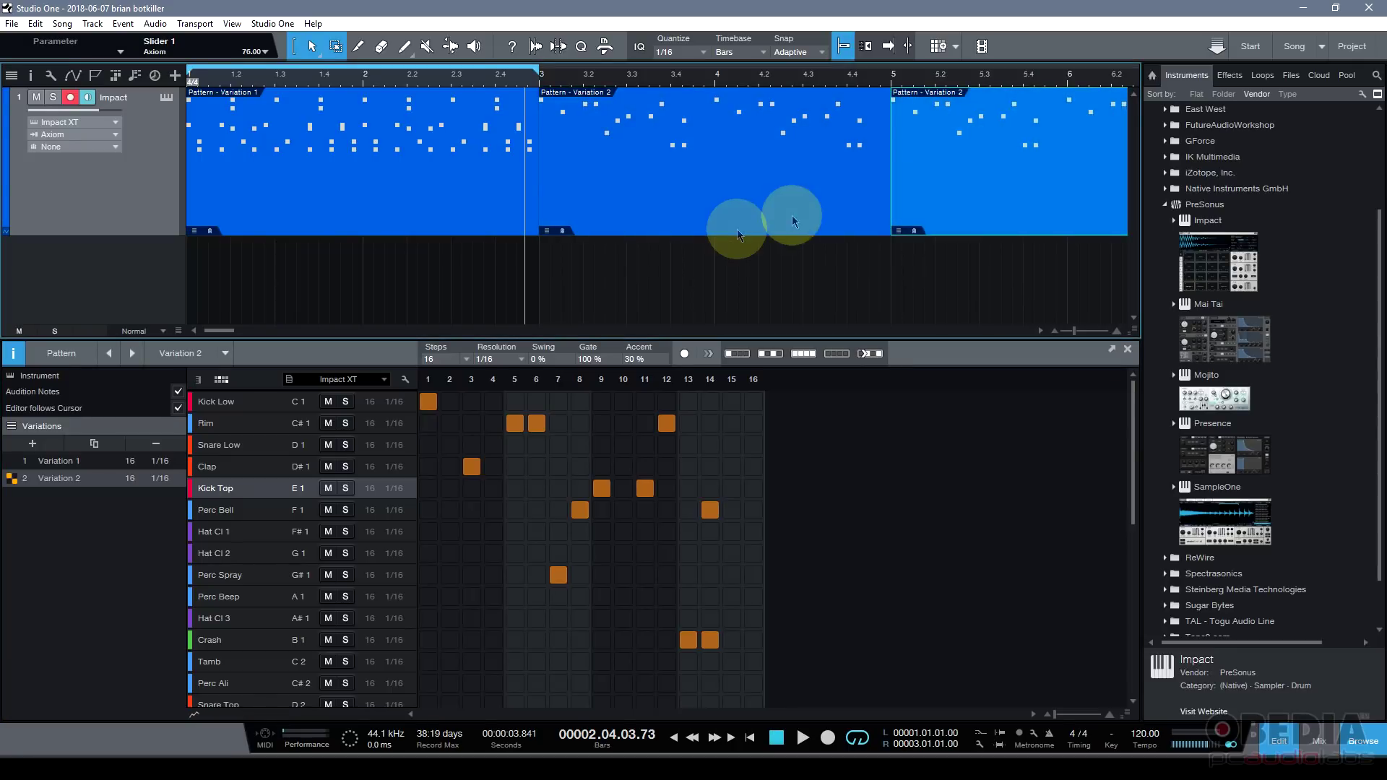
left_click(14, 461)
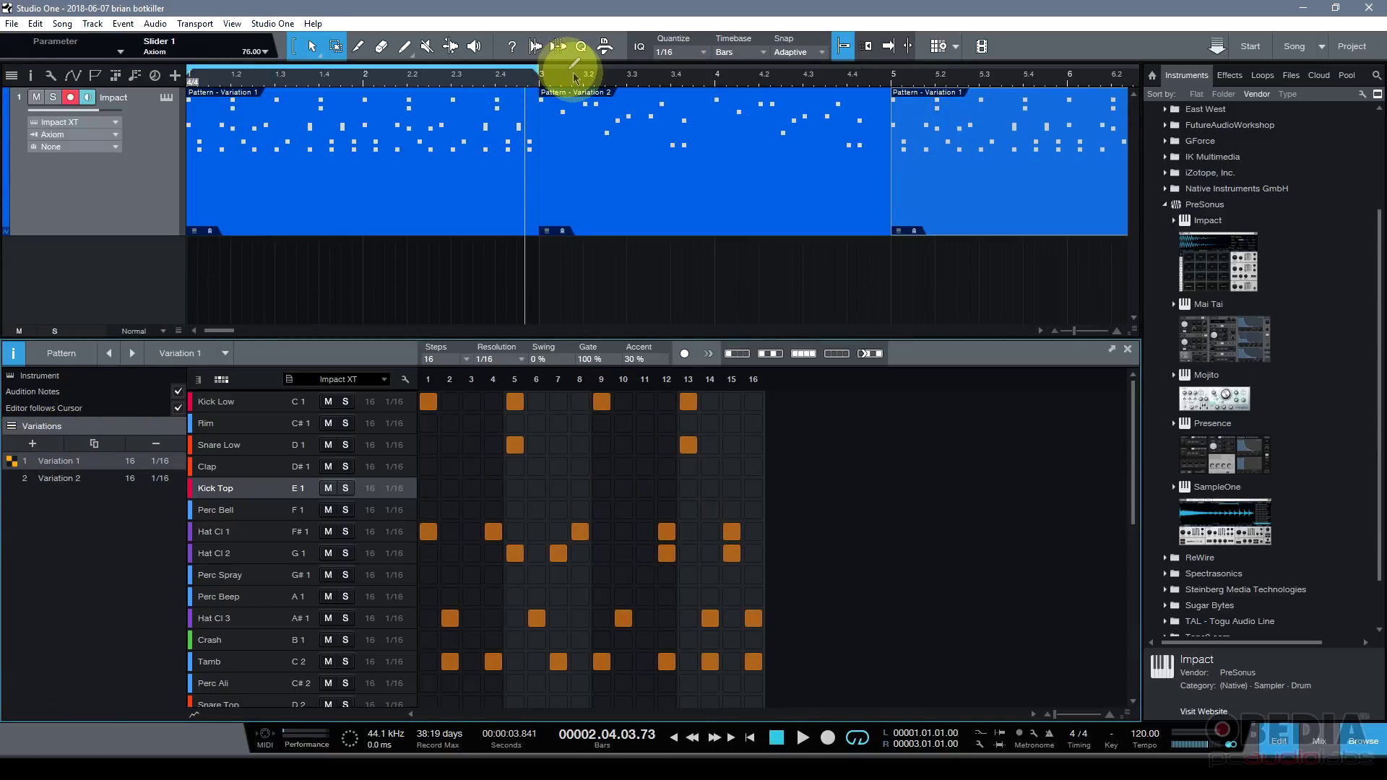
left_click_drag(566, 62, 499, 76)
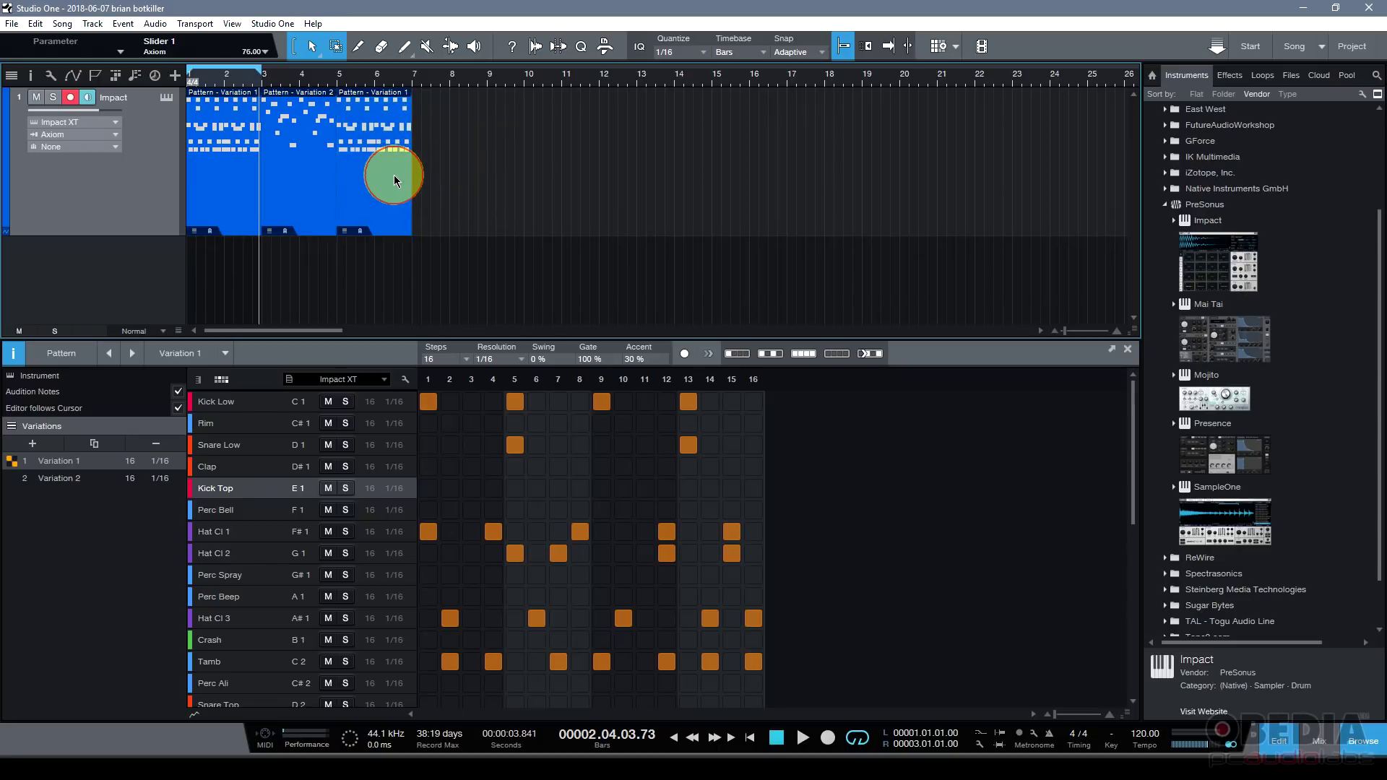
left_click(262, 67)
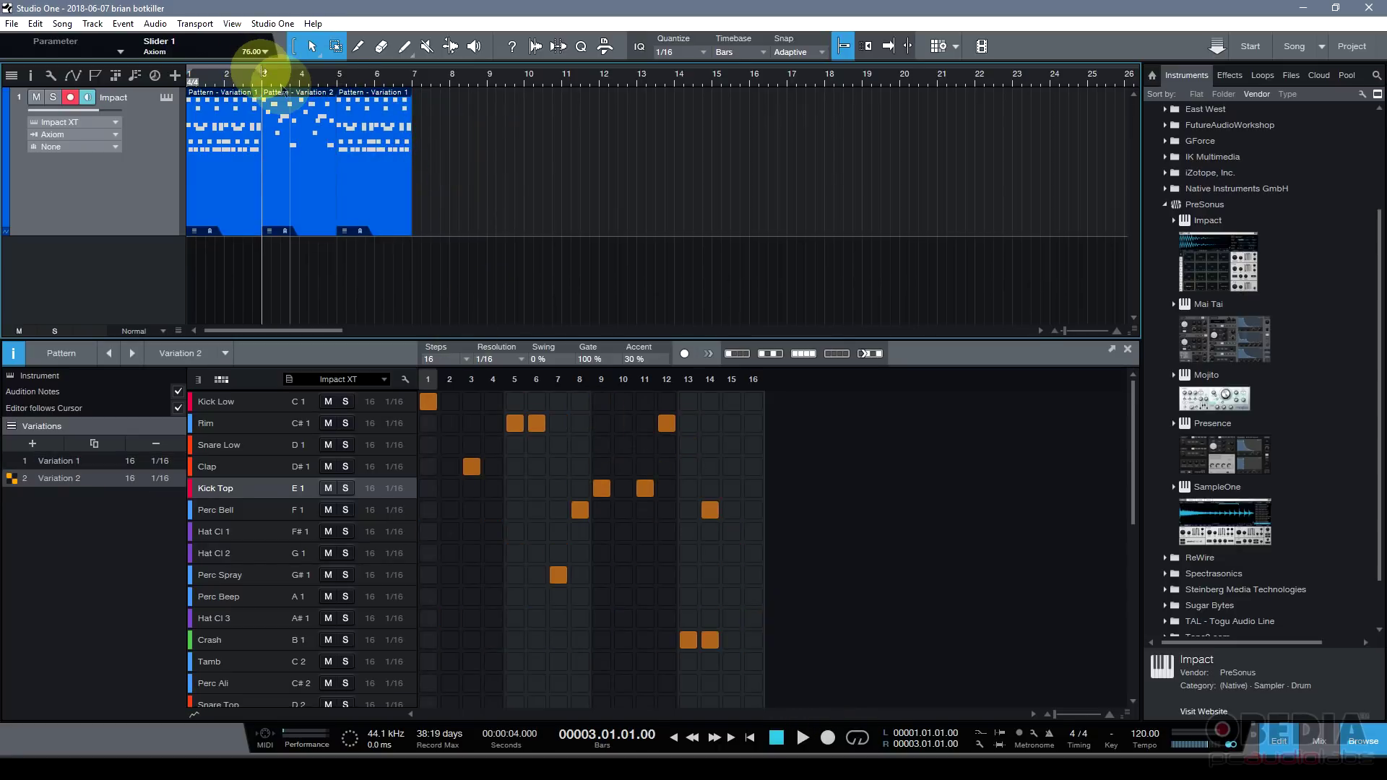
left_click(252, 65)
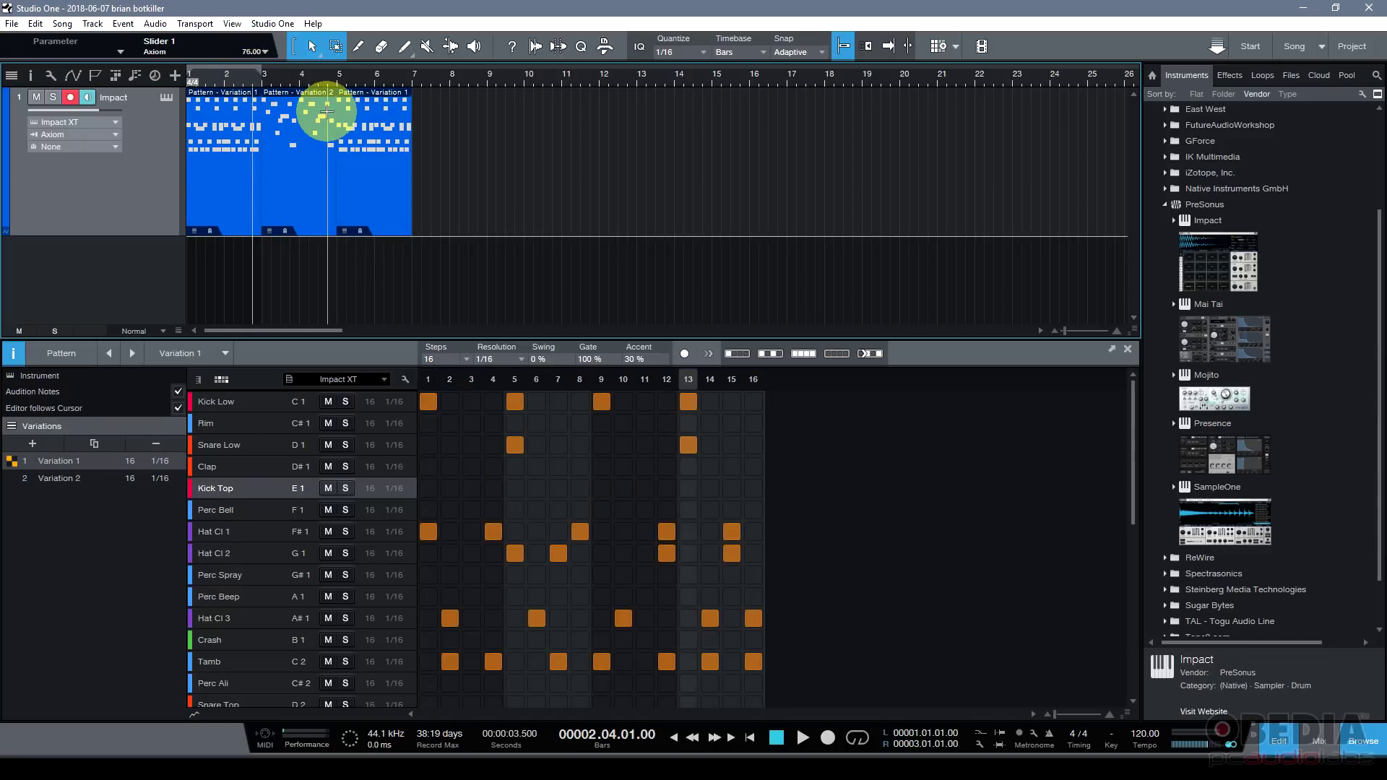
key("space")
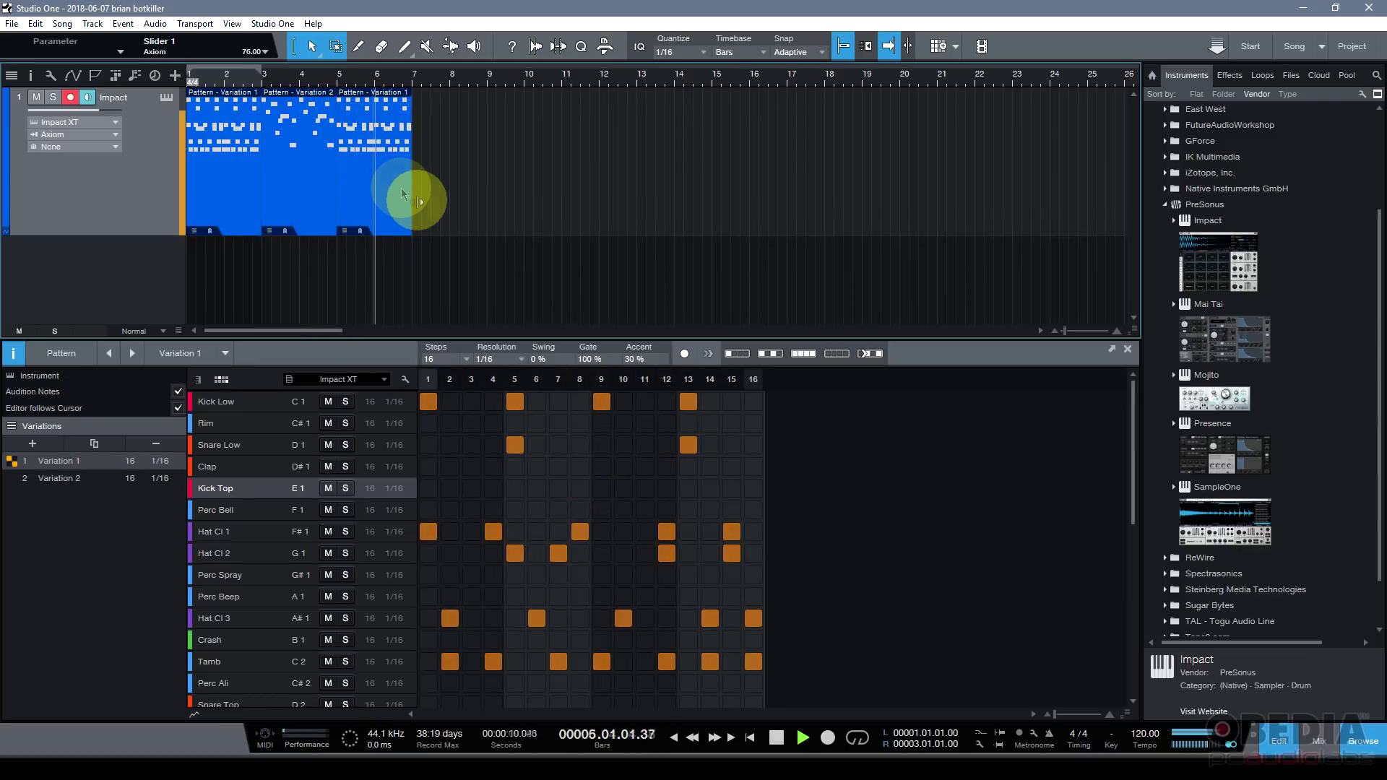
key("space")
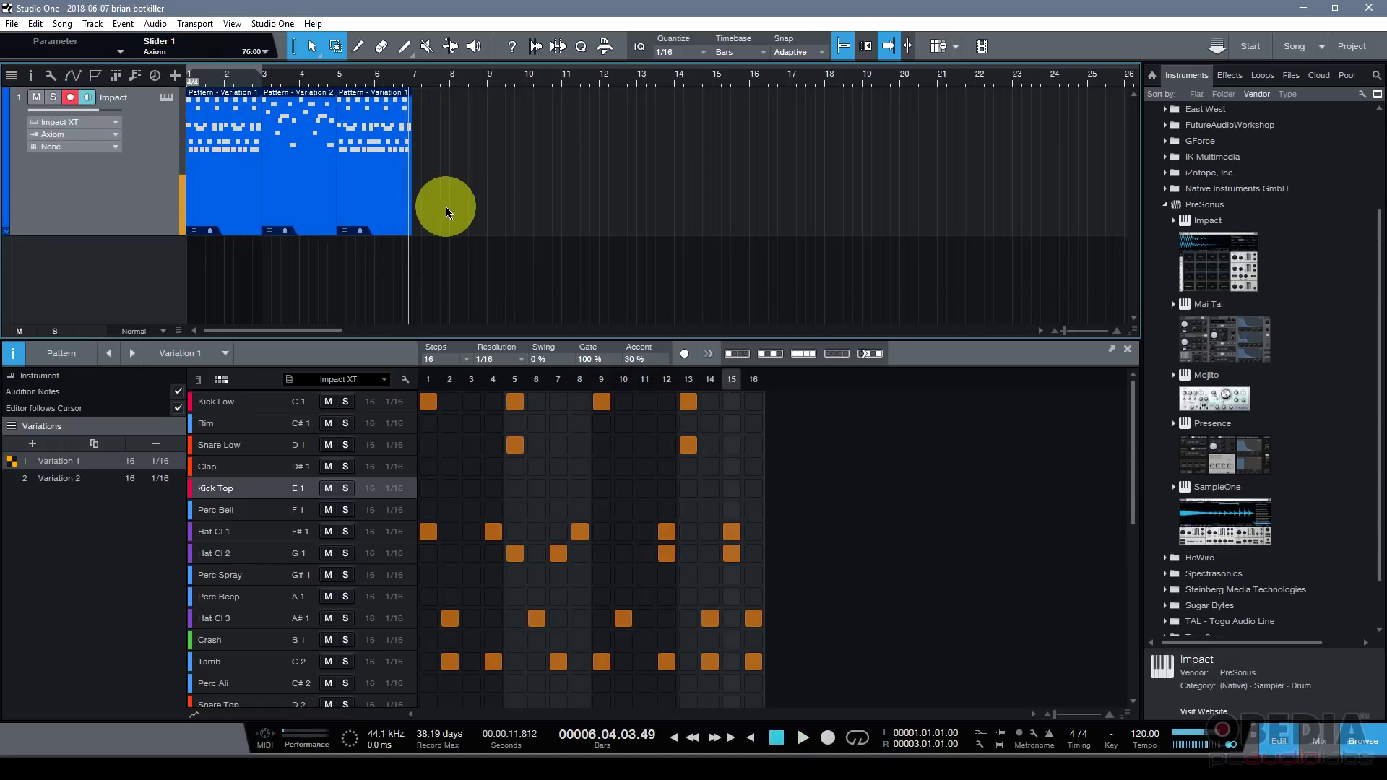
Zoom the arrangement back in on the Impact track's pattern part
left_click_drag(352, 76, 677, 93)
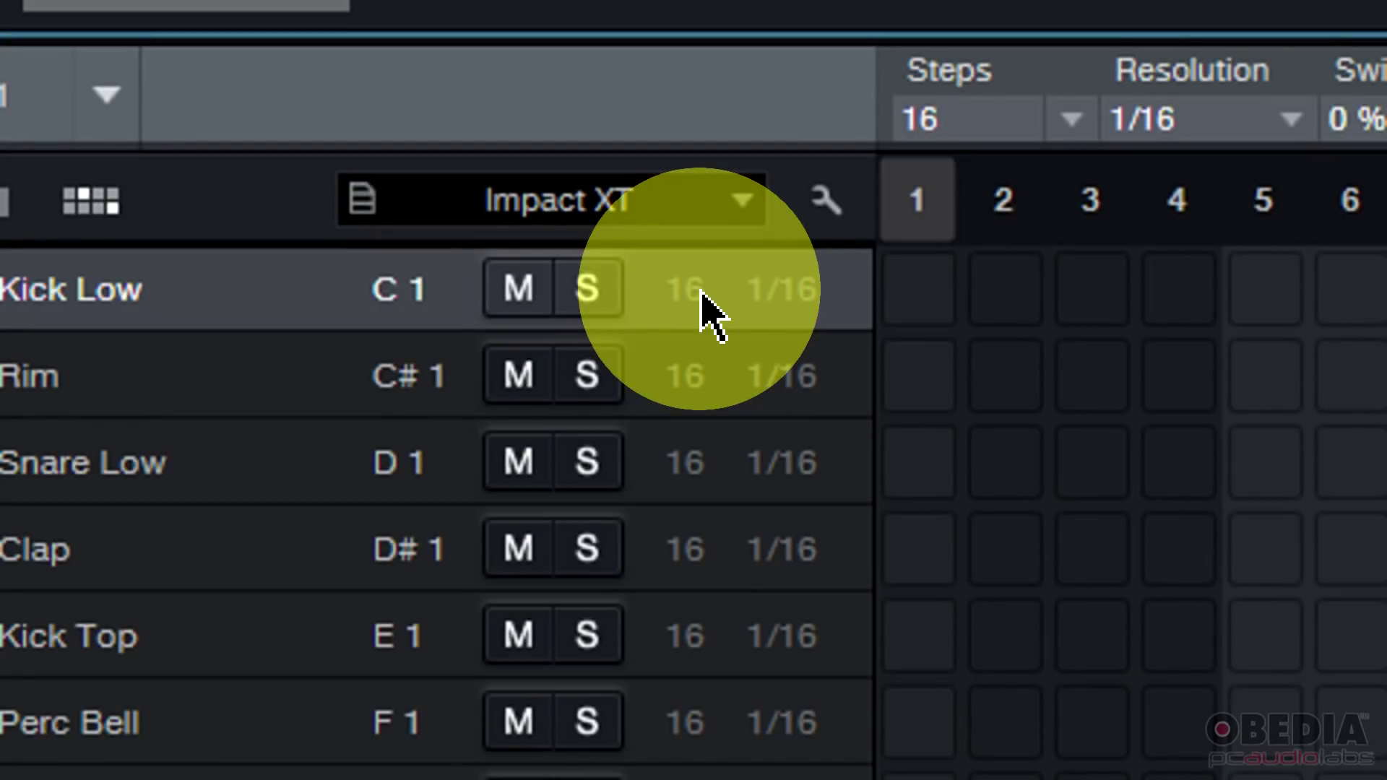
Set the Kick Low row to 4 steps and begin editing Snare Low's step count
double_click(701, 292)
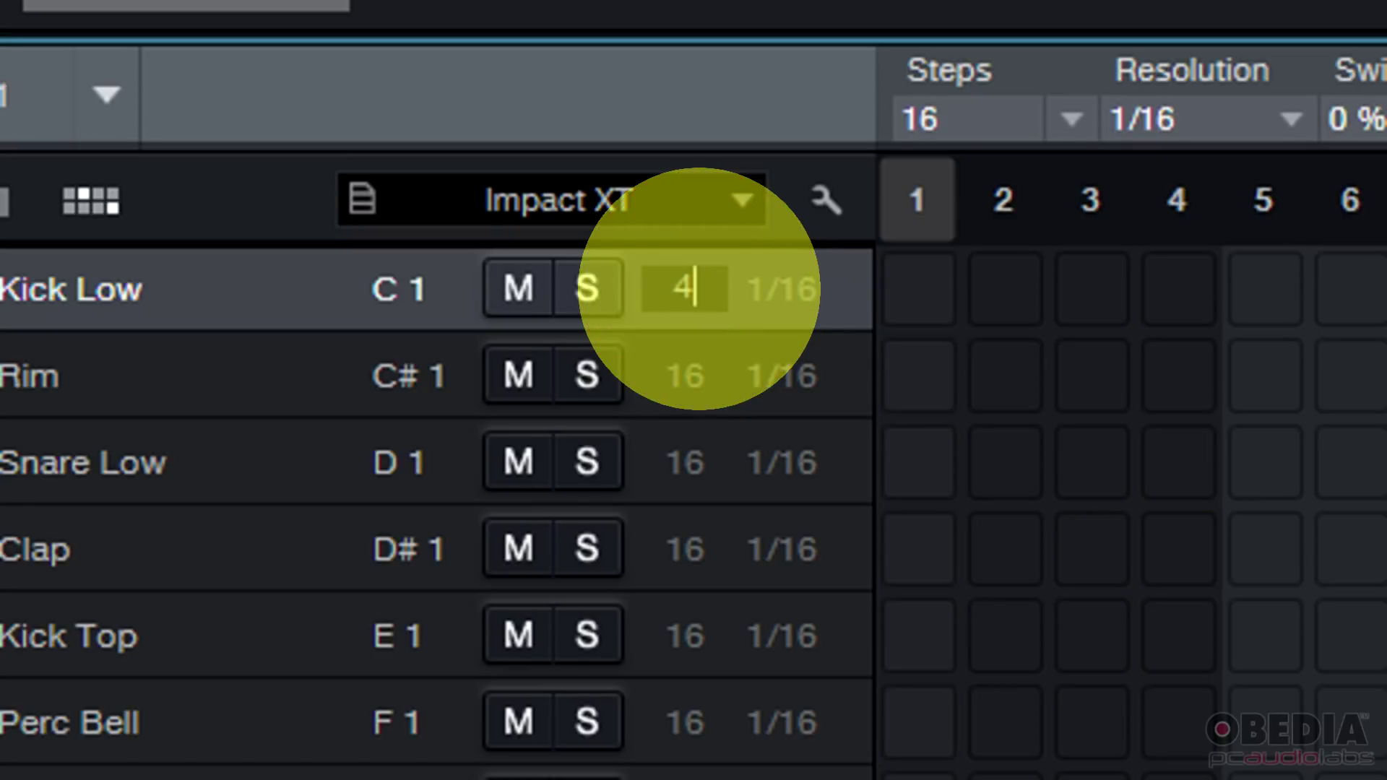
type("4")
key("Return")
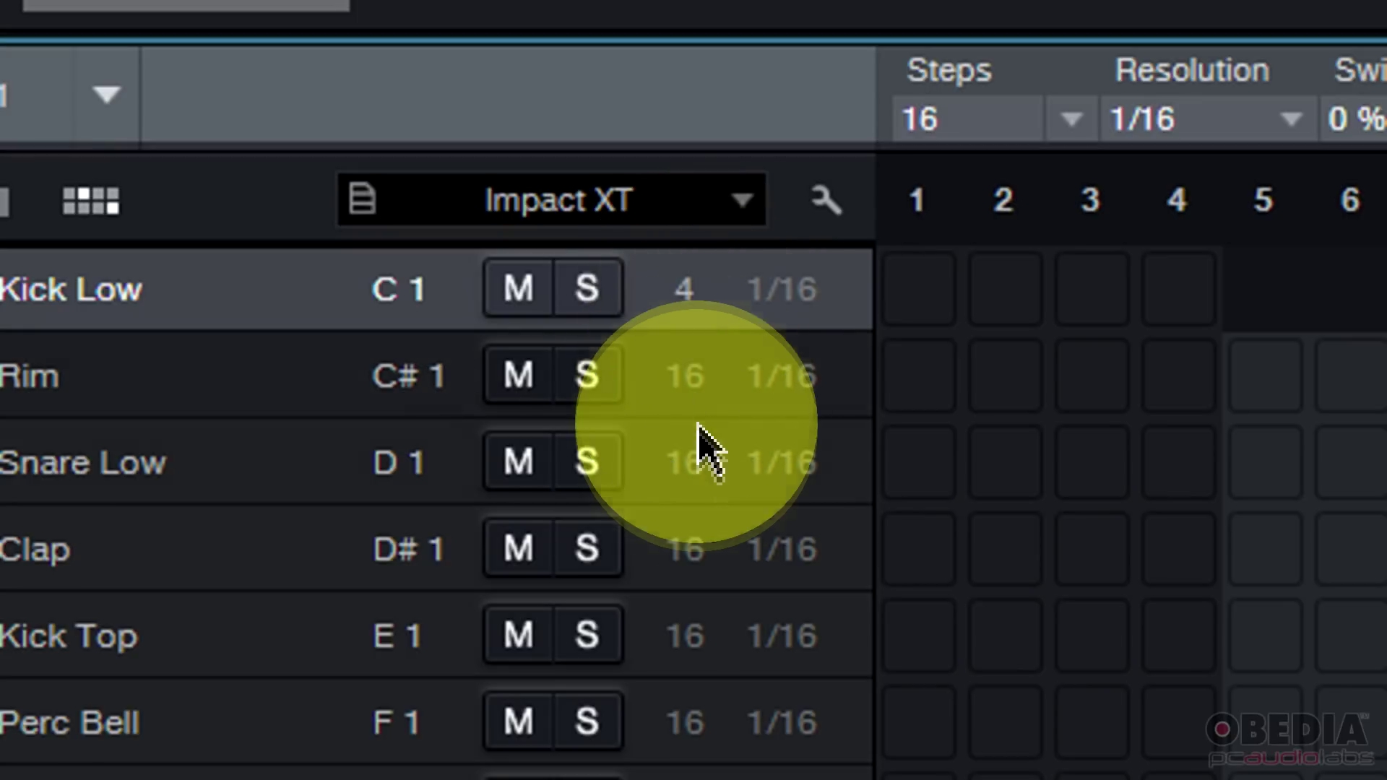
double_click(693, 461)
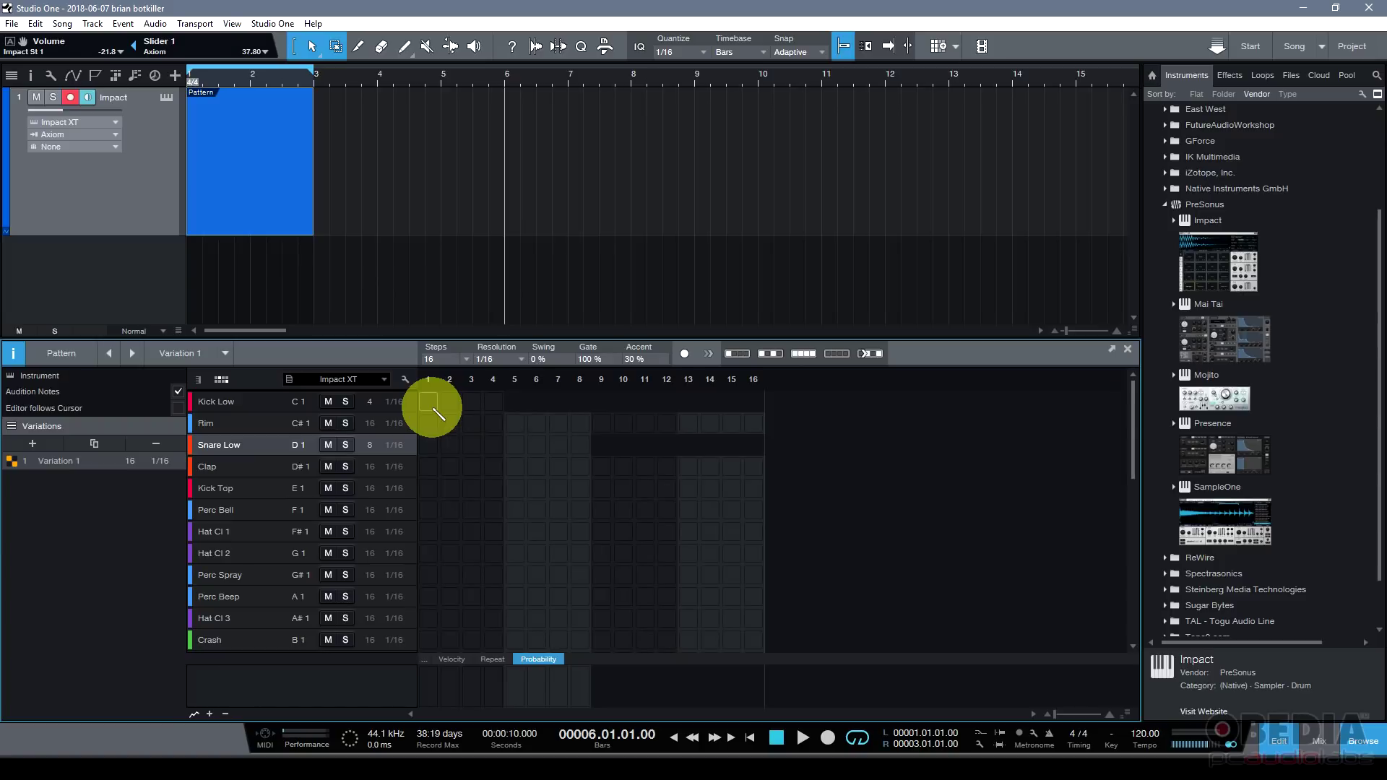
Activate Kick Low step 1 and Snare Low step 5, then stop playback
left_click(429, 403)
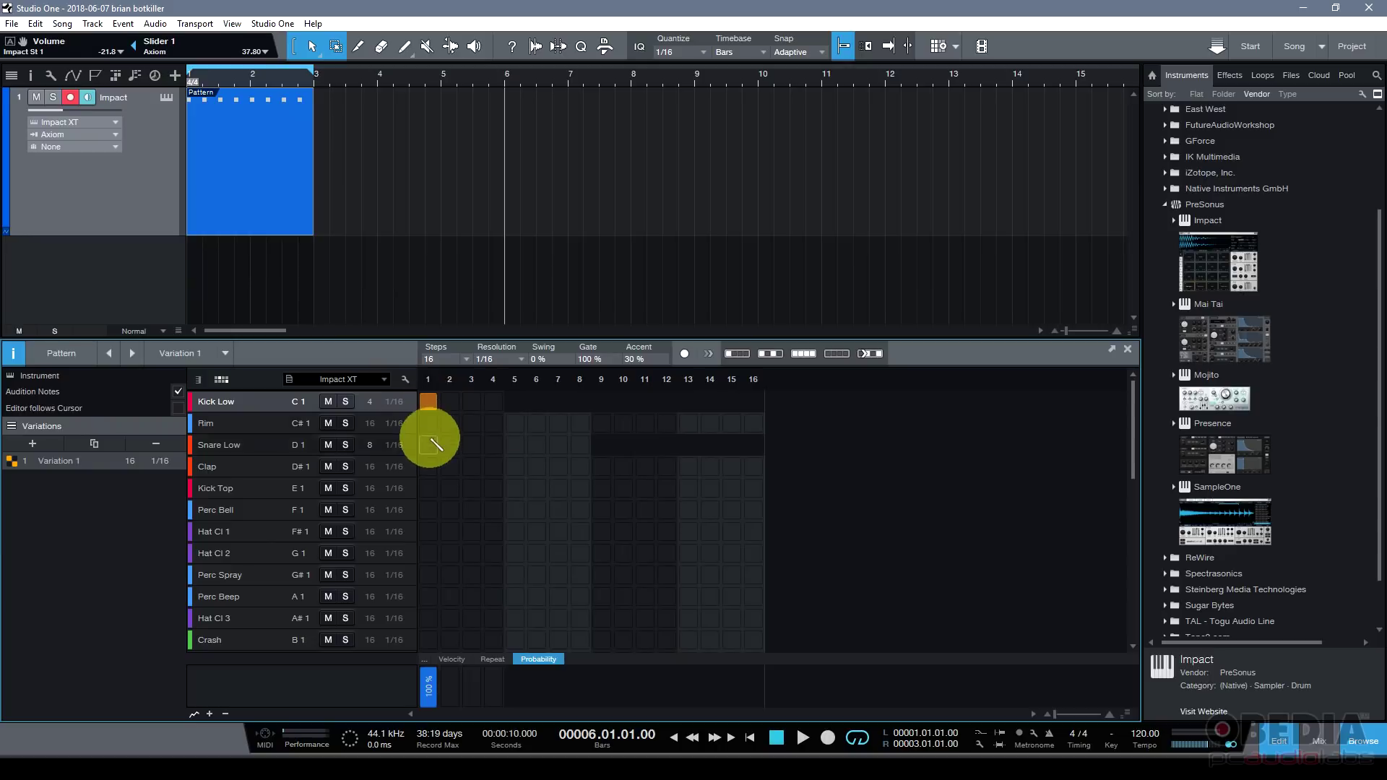
left_click(515, 445)
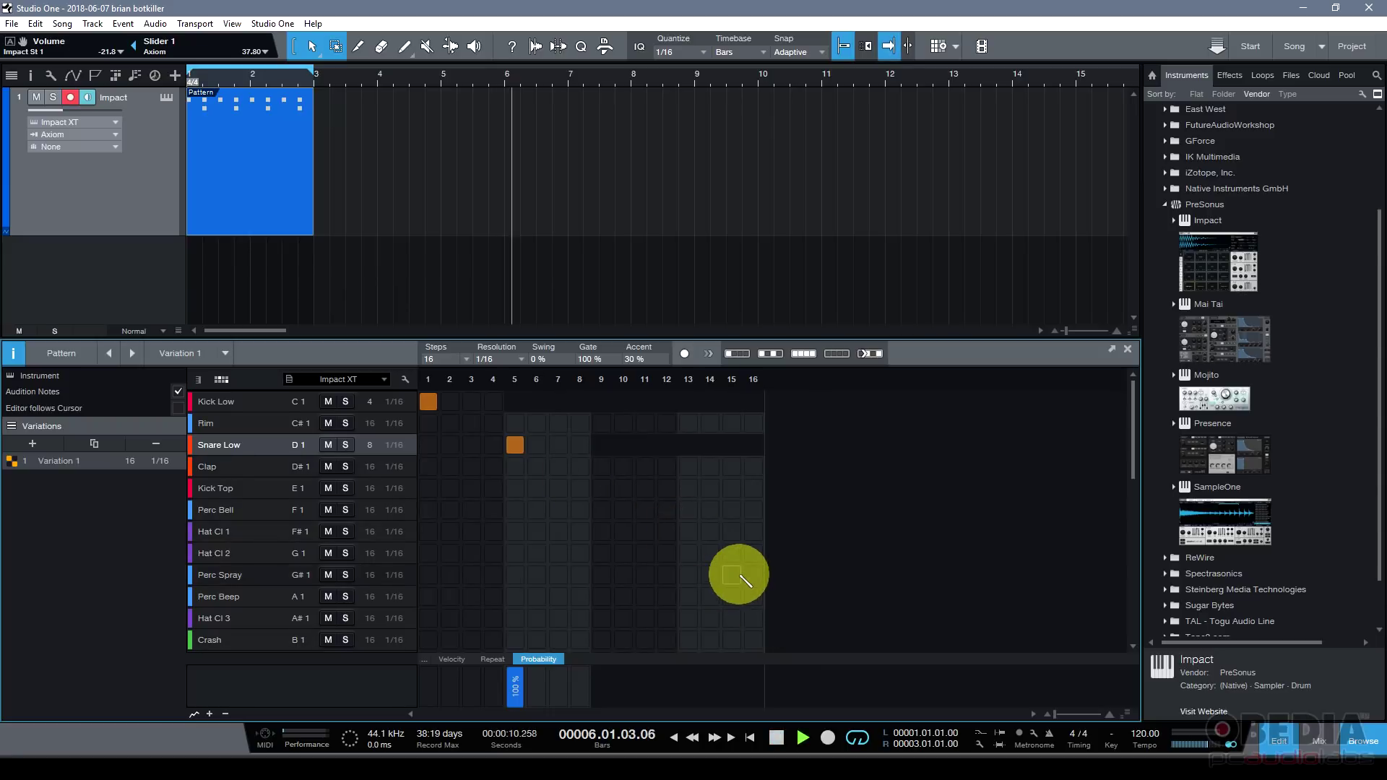
key("space")
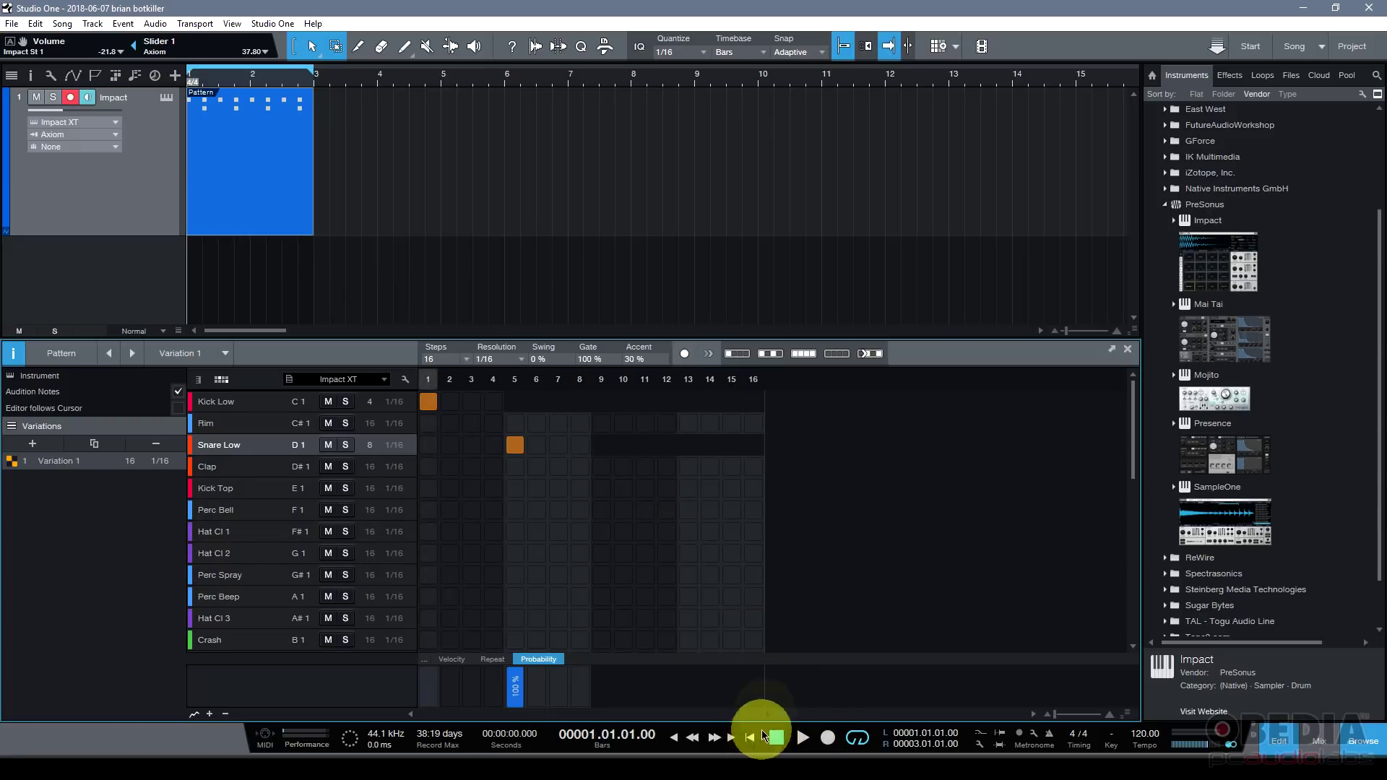
key("space")
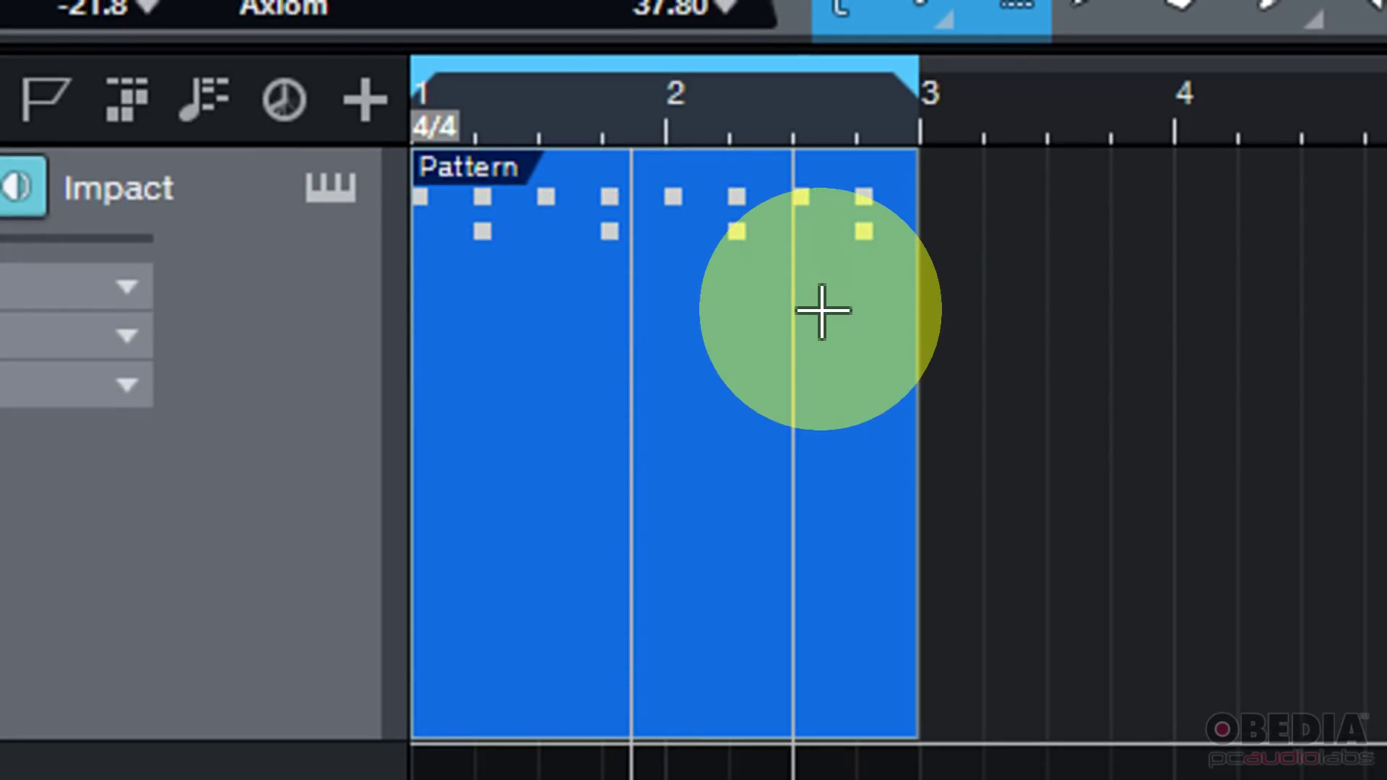
left_click_drag(681, 165, 1228, 281)
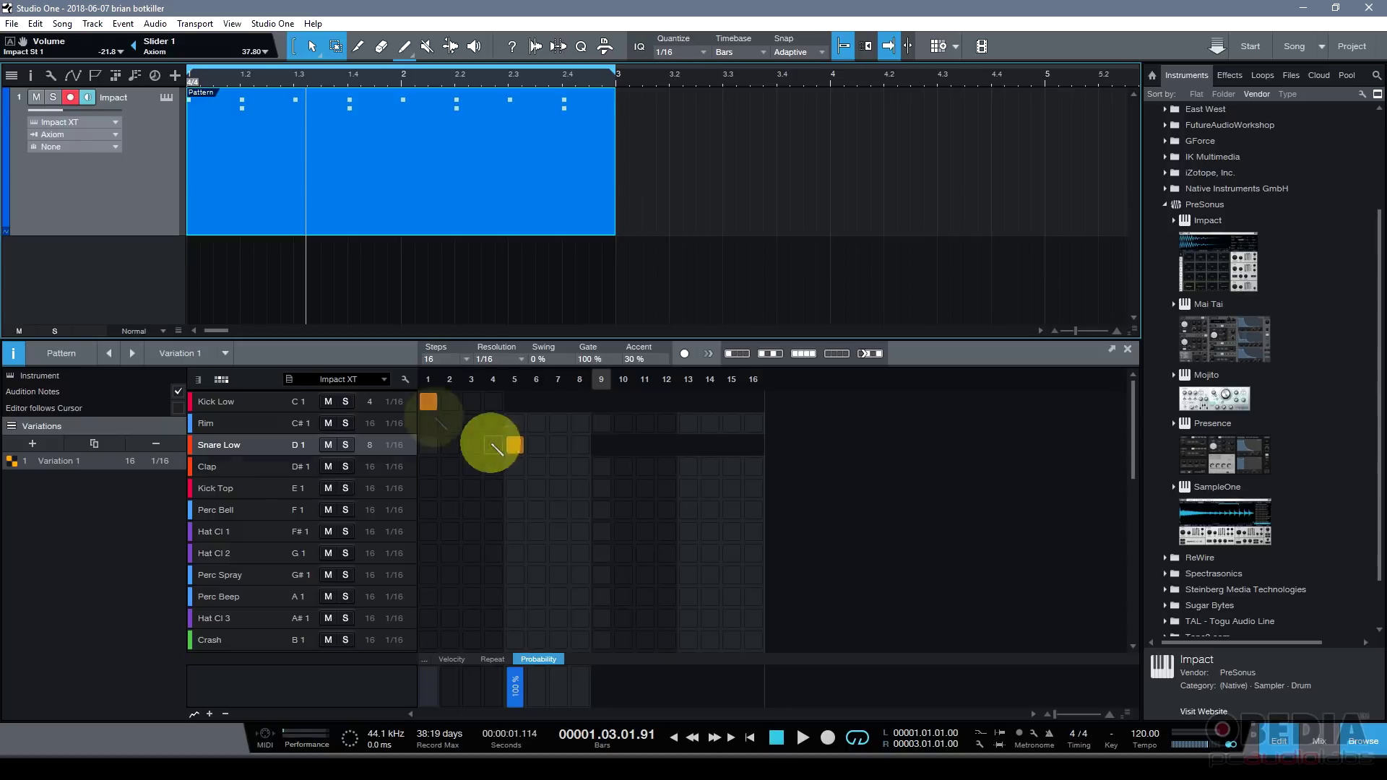
Set the Kick Low and Snare Low rows back to 16 steps each
left_click(373, 406)
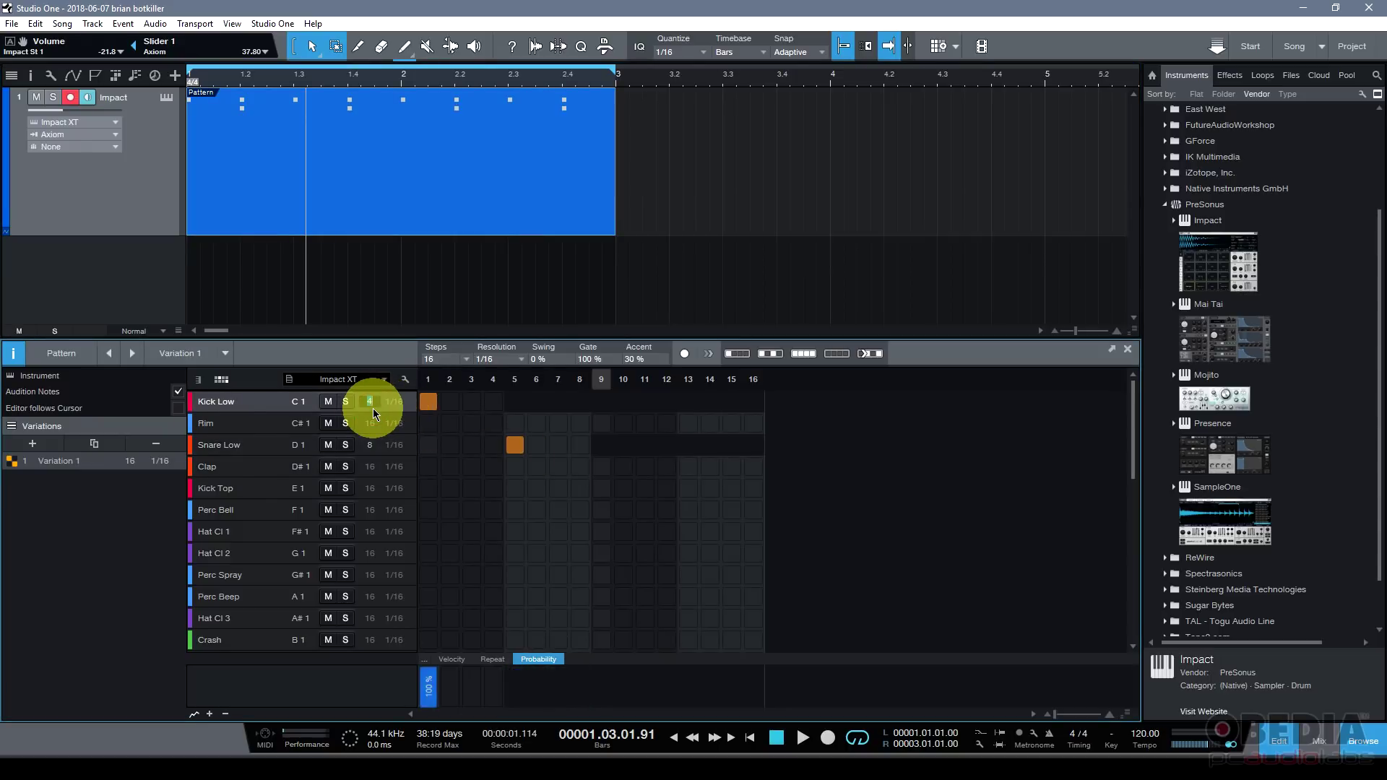
type("16")
key("Return")
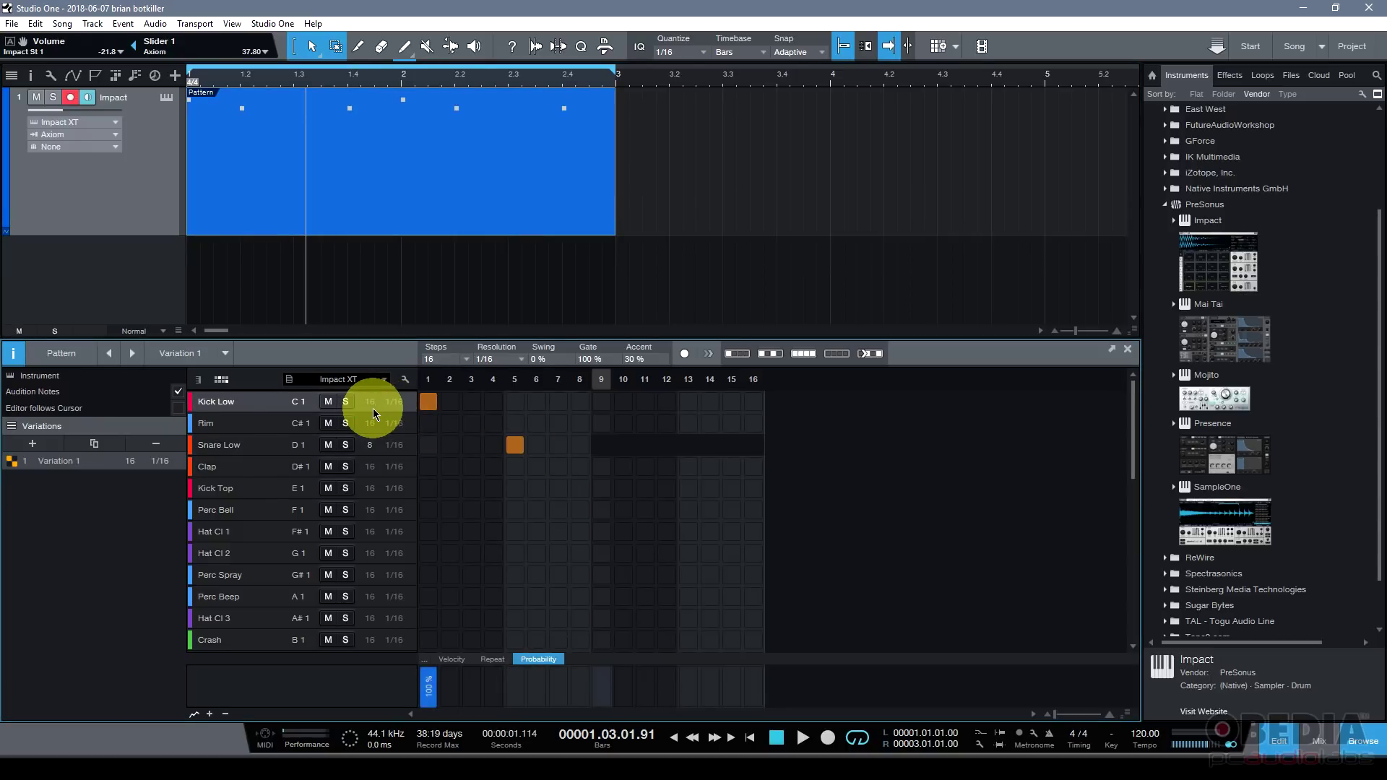
left_click(372, 446)
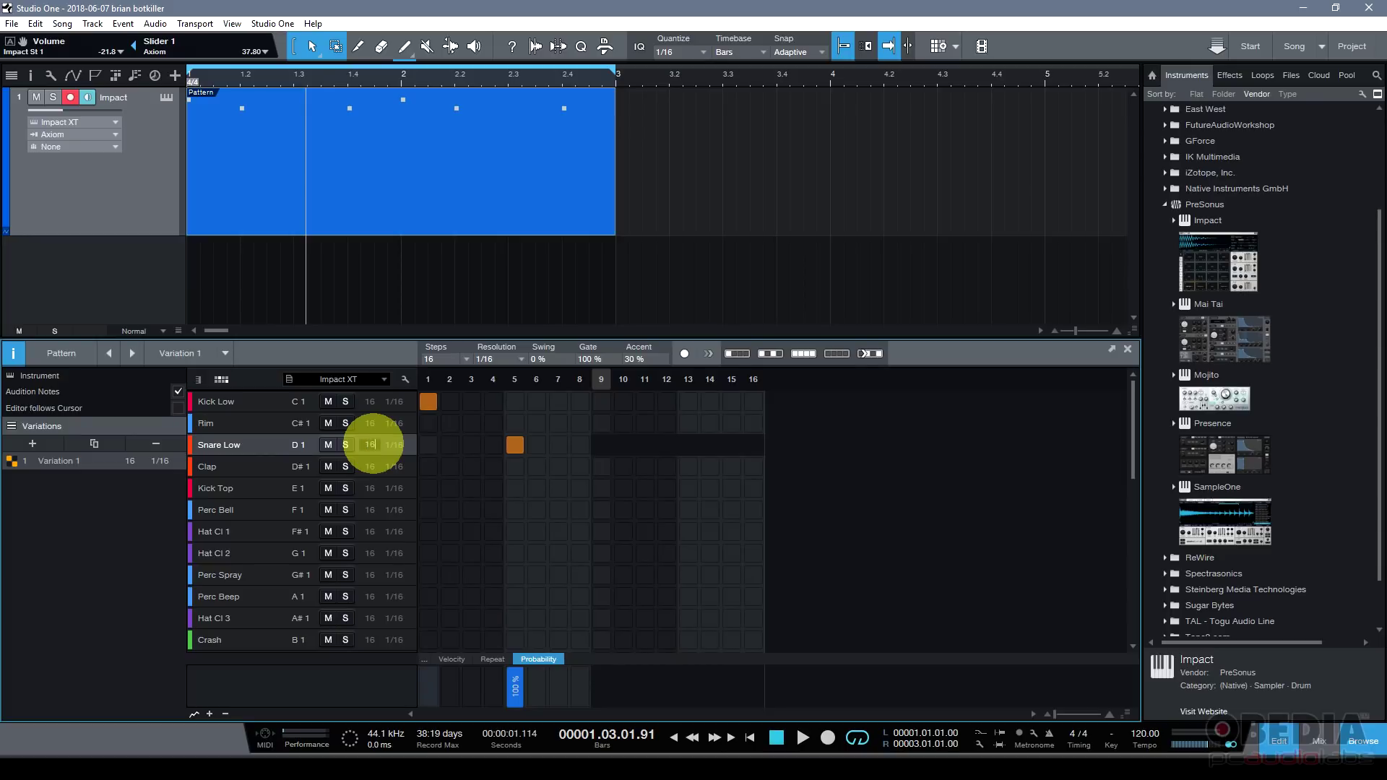
type("16")
key("Return")
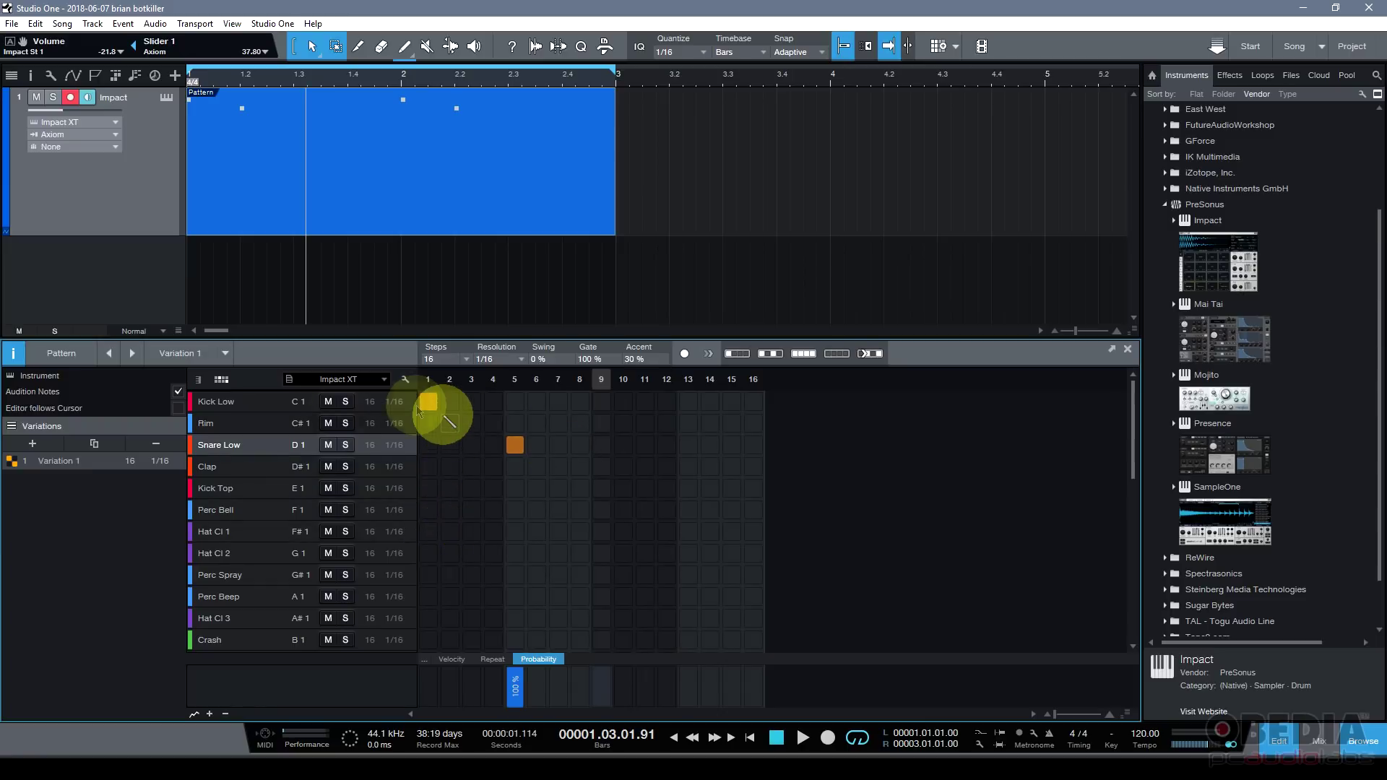
left_click(225, 399)
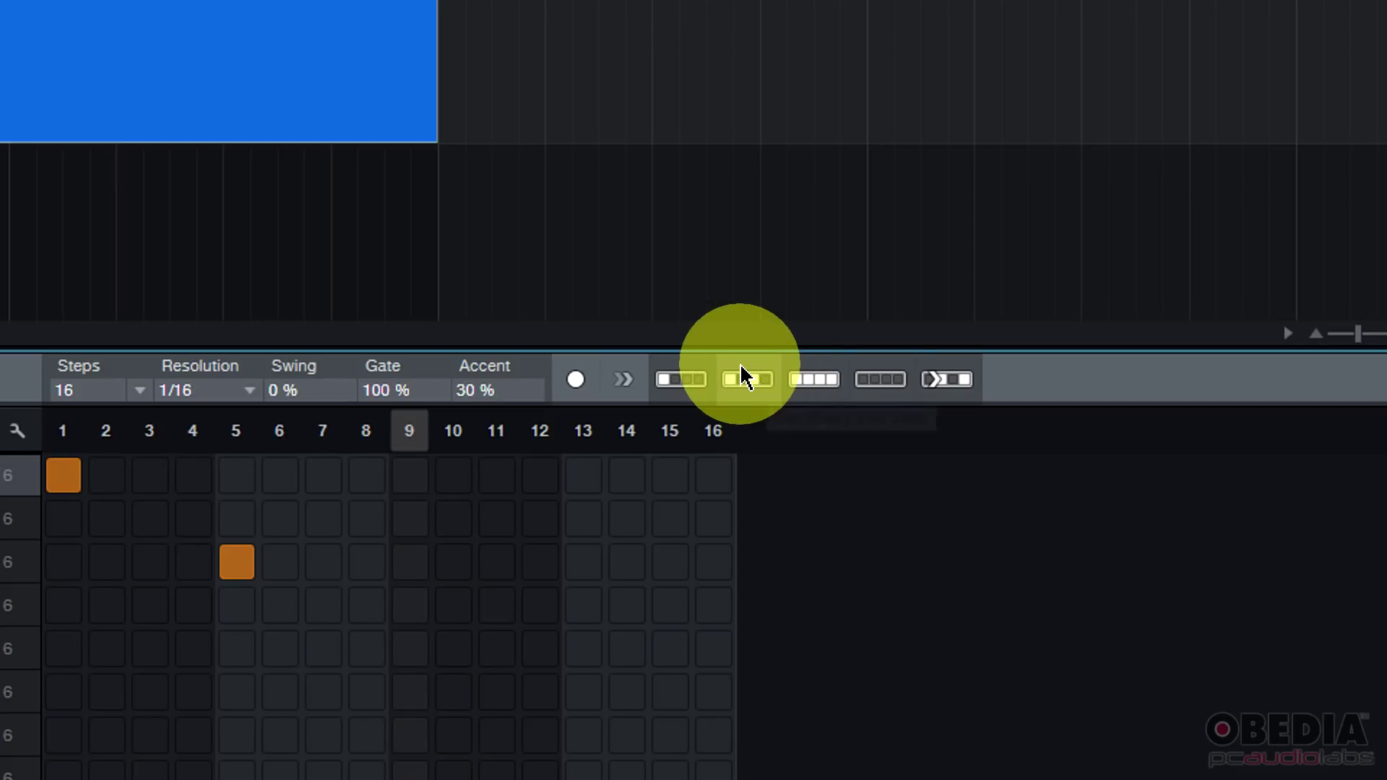
Solo Kick Low and try its lane presets (every 4th, every 2nd, fill, clear, shift), ending on steps 1, 5, 9, 13
left_click(680, 380)
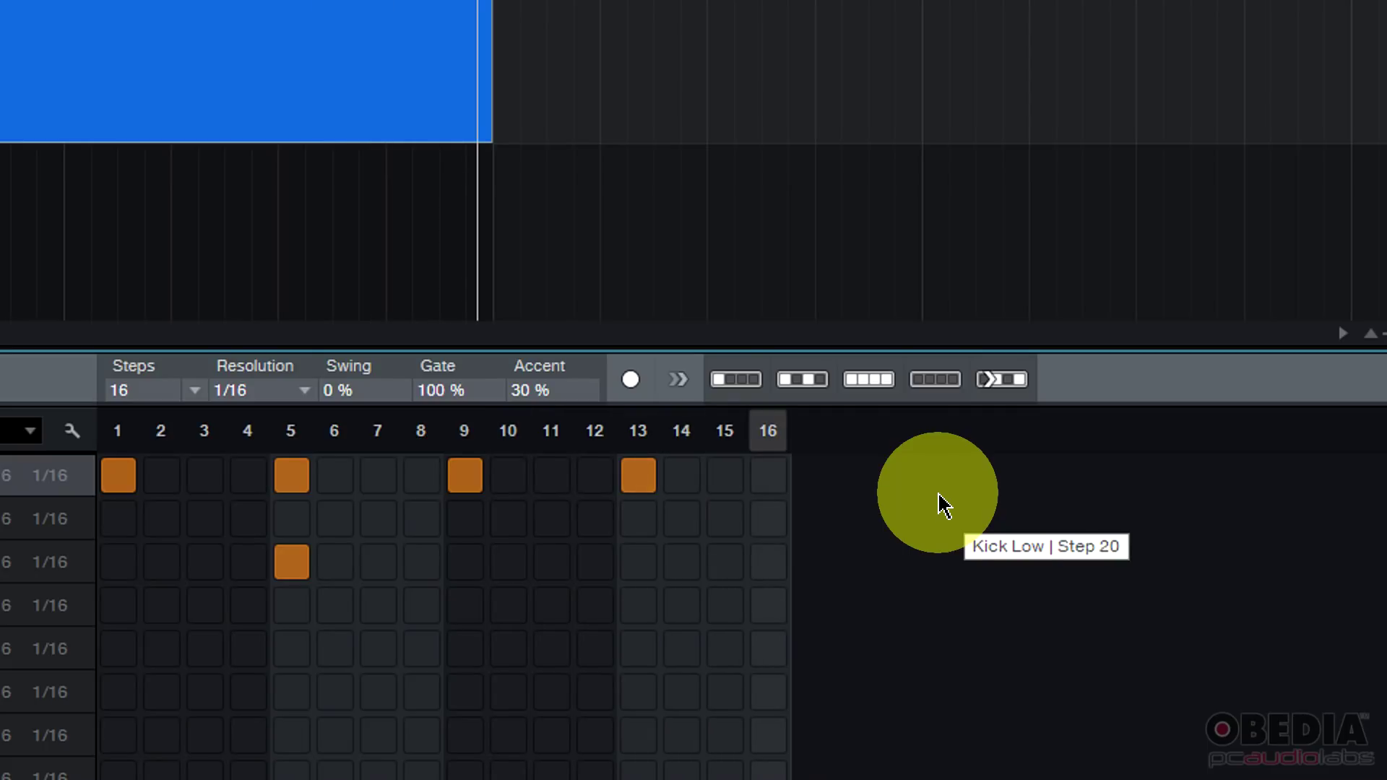
left_click(802, 379)
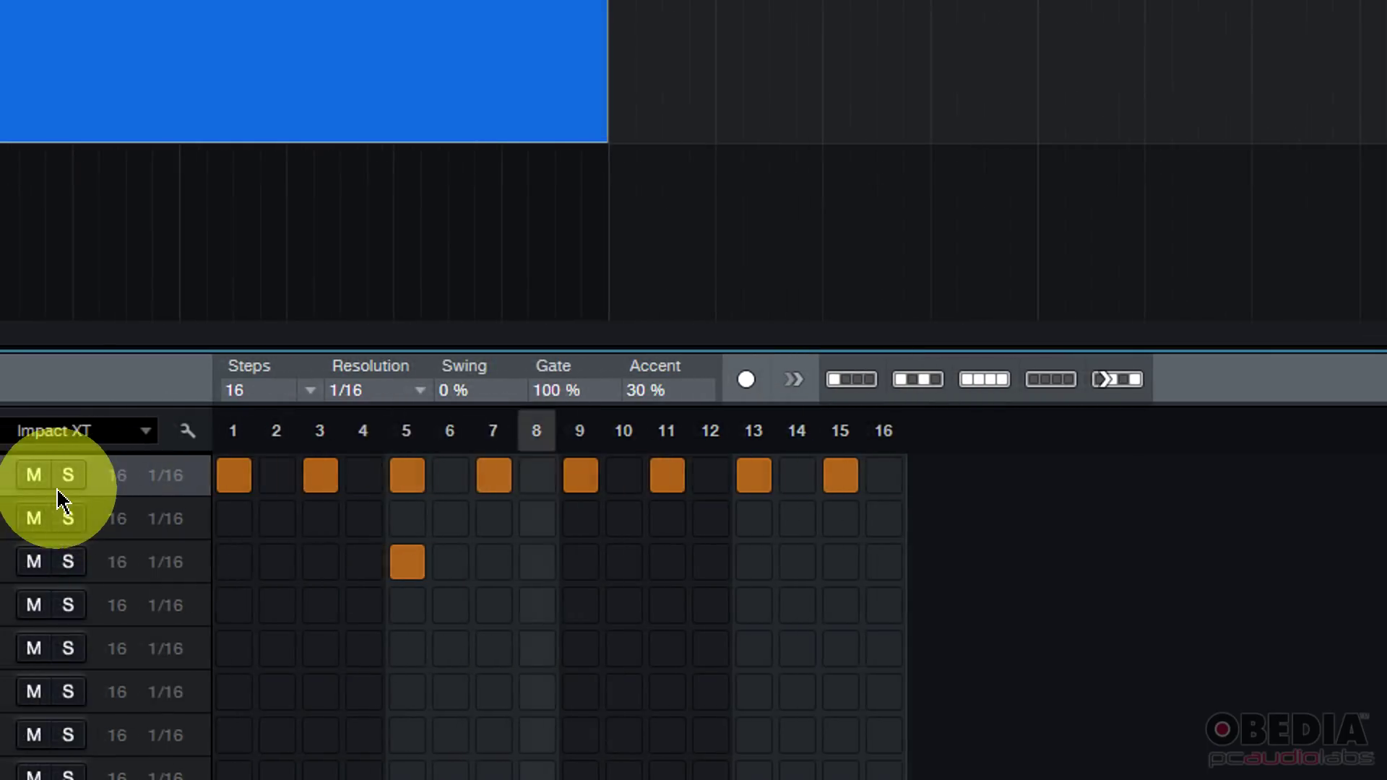
left_click(97, 475)
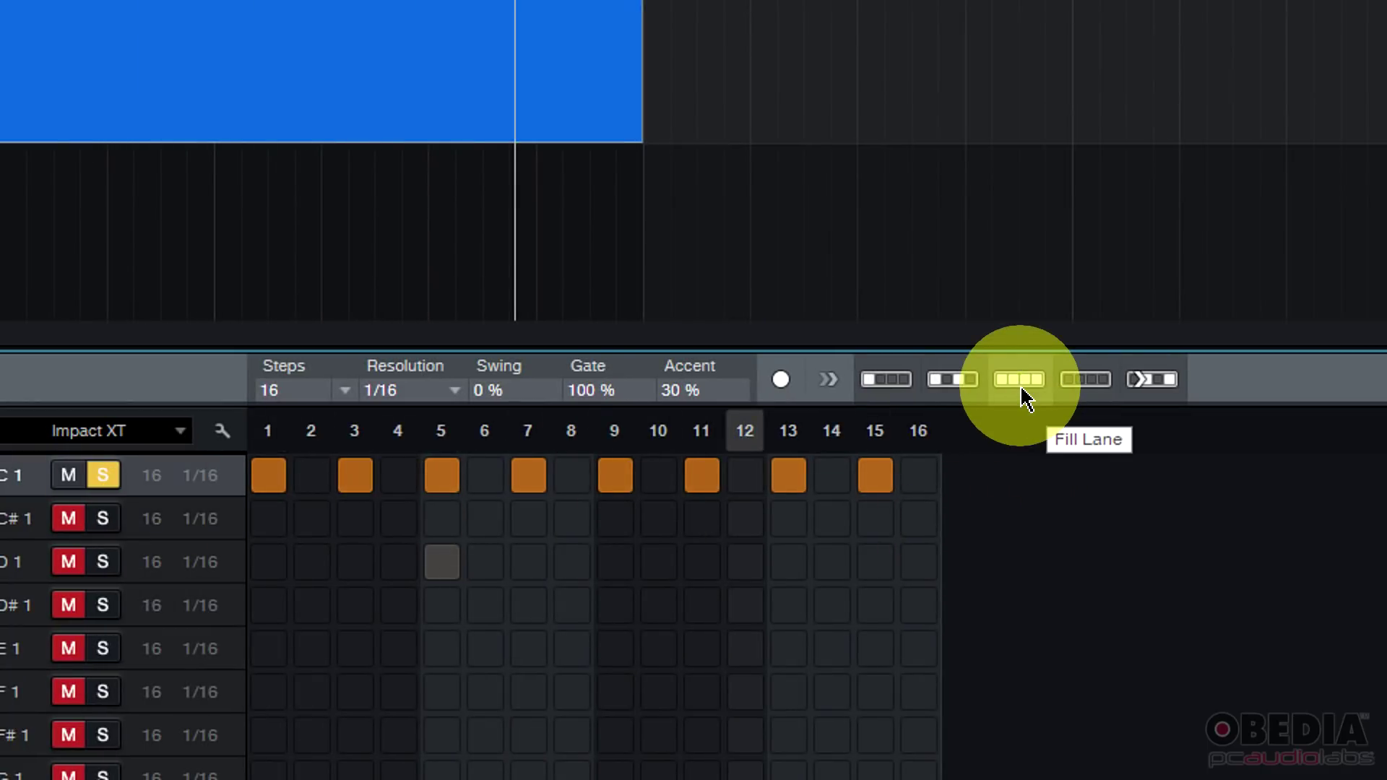
left_click(1022, 390)
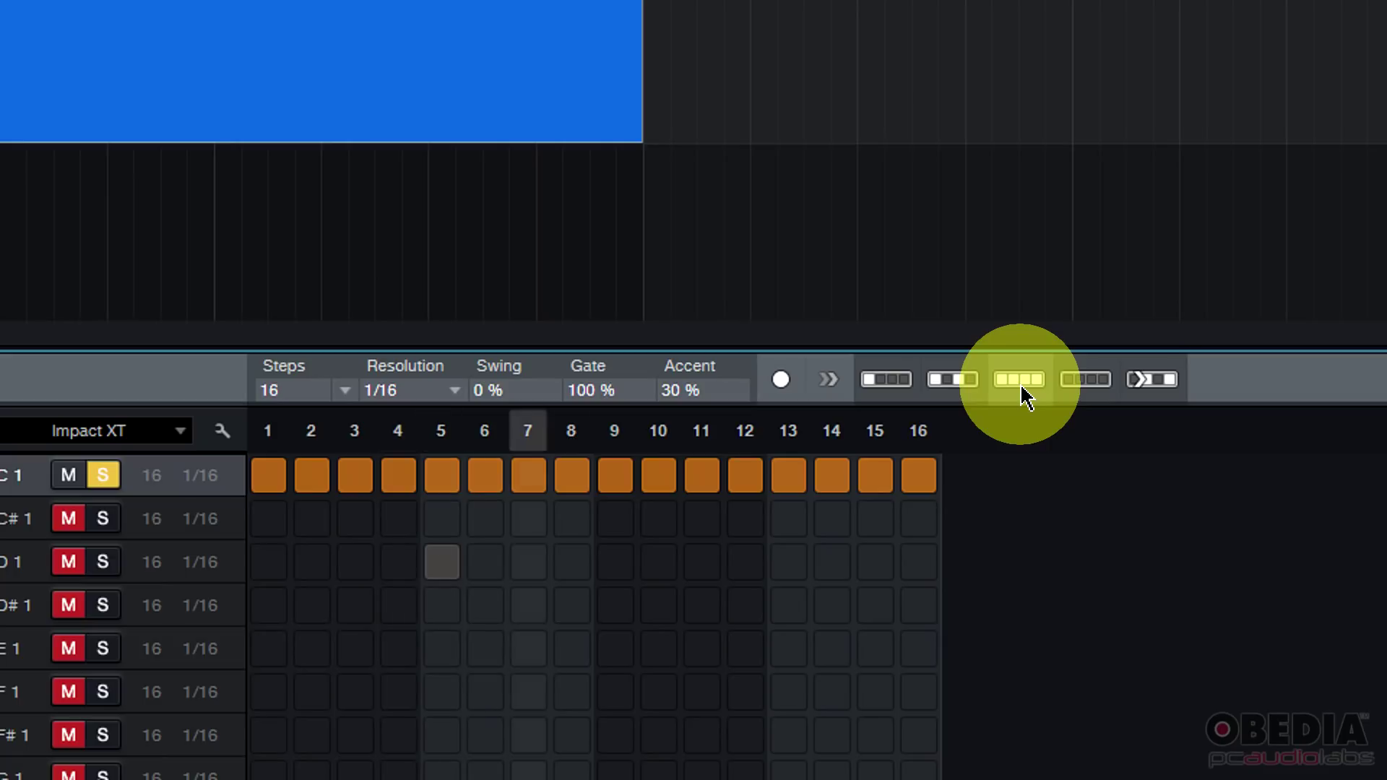
left_click(1080, 389)
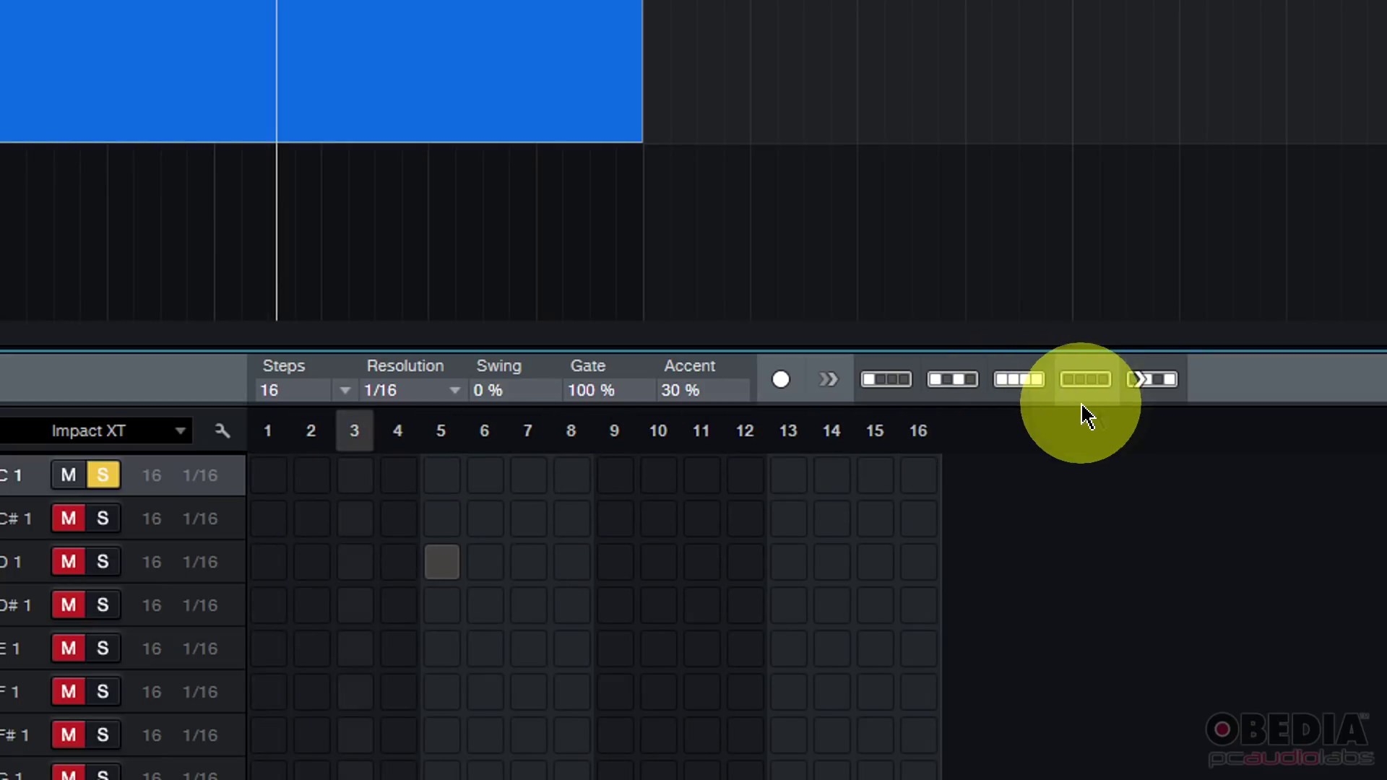
left_click(1140, 410)
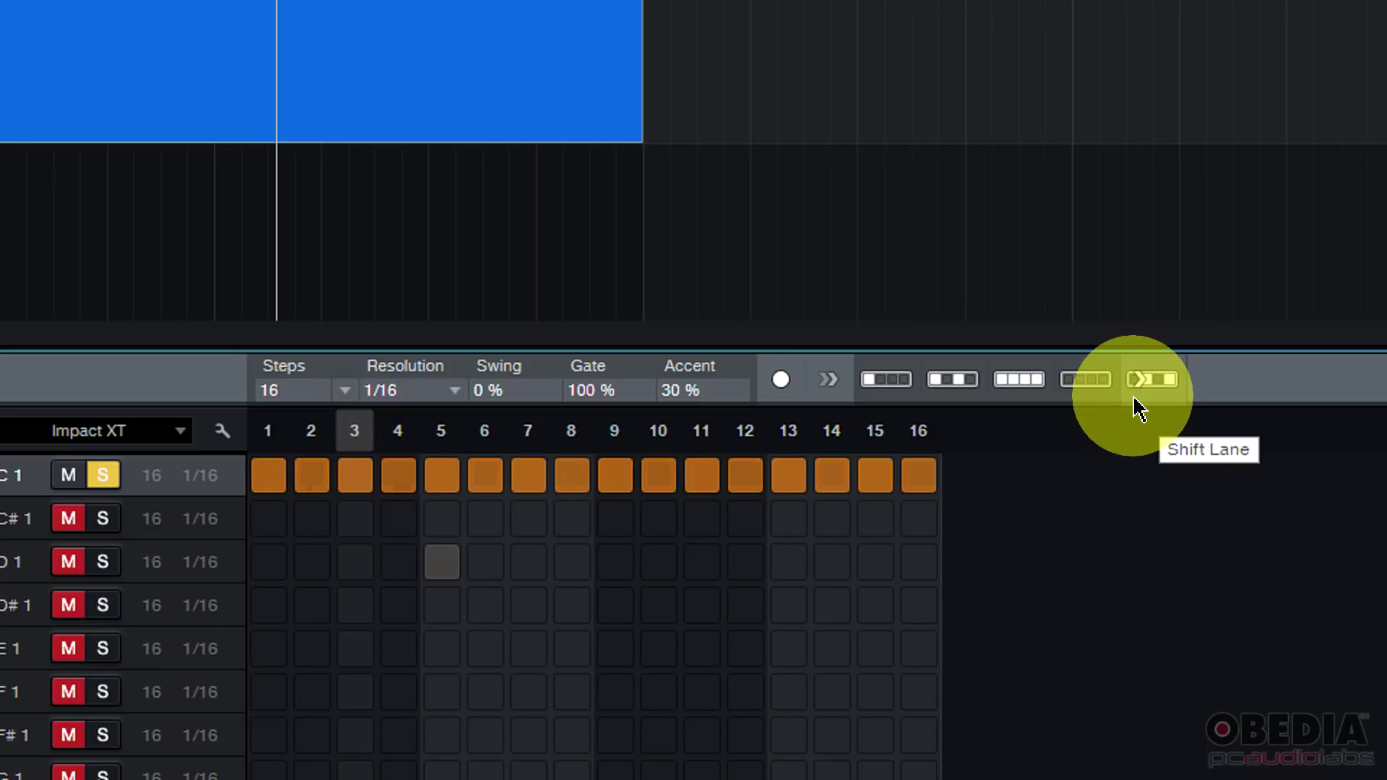
left_click(1139, 412)
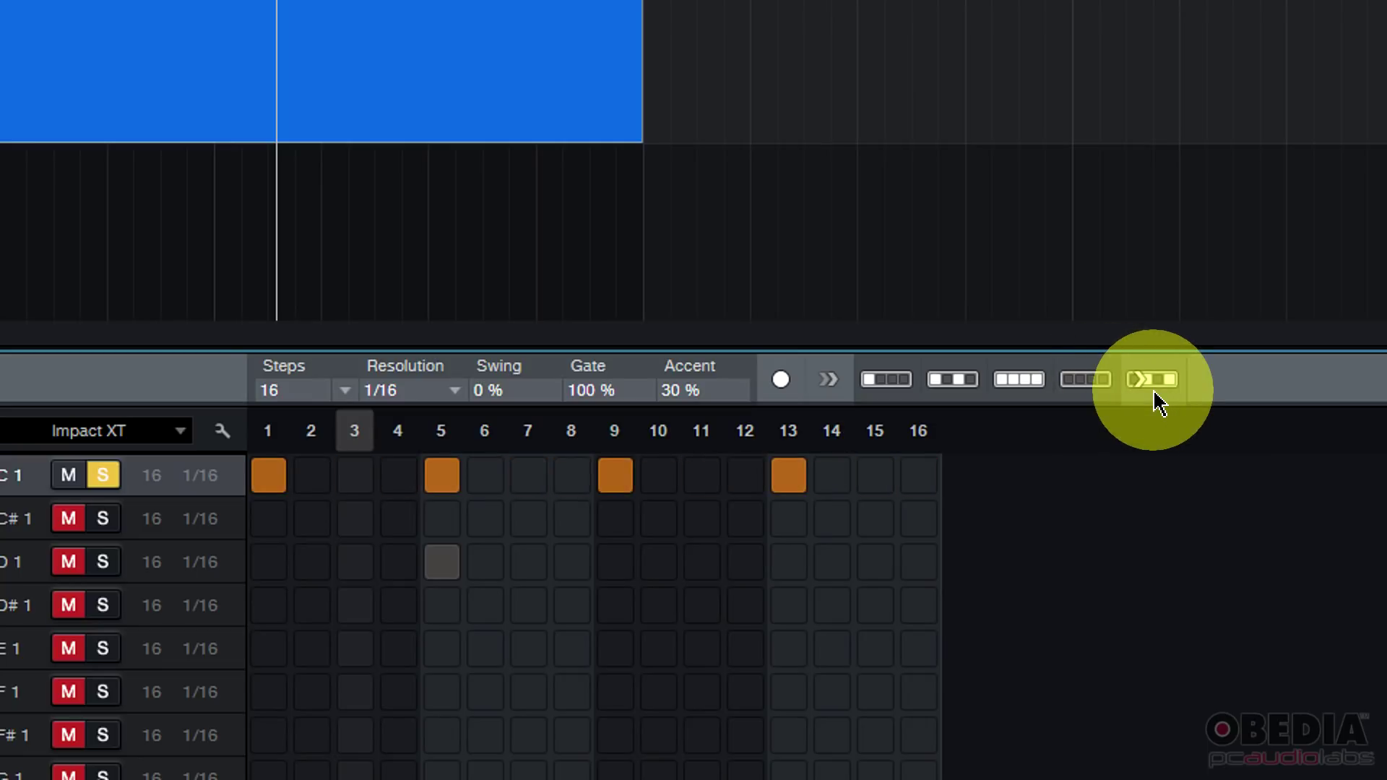
left_click(1159, 404)
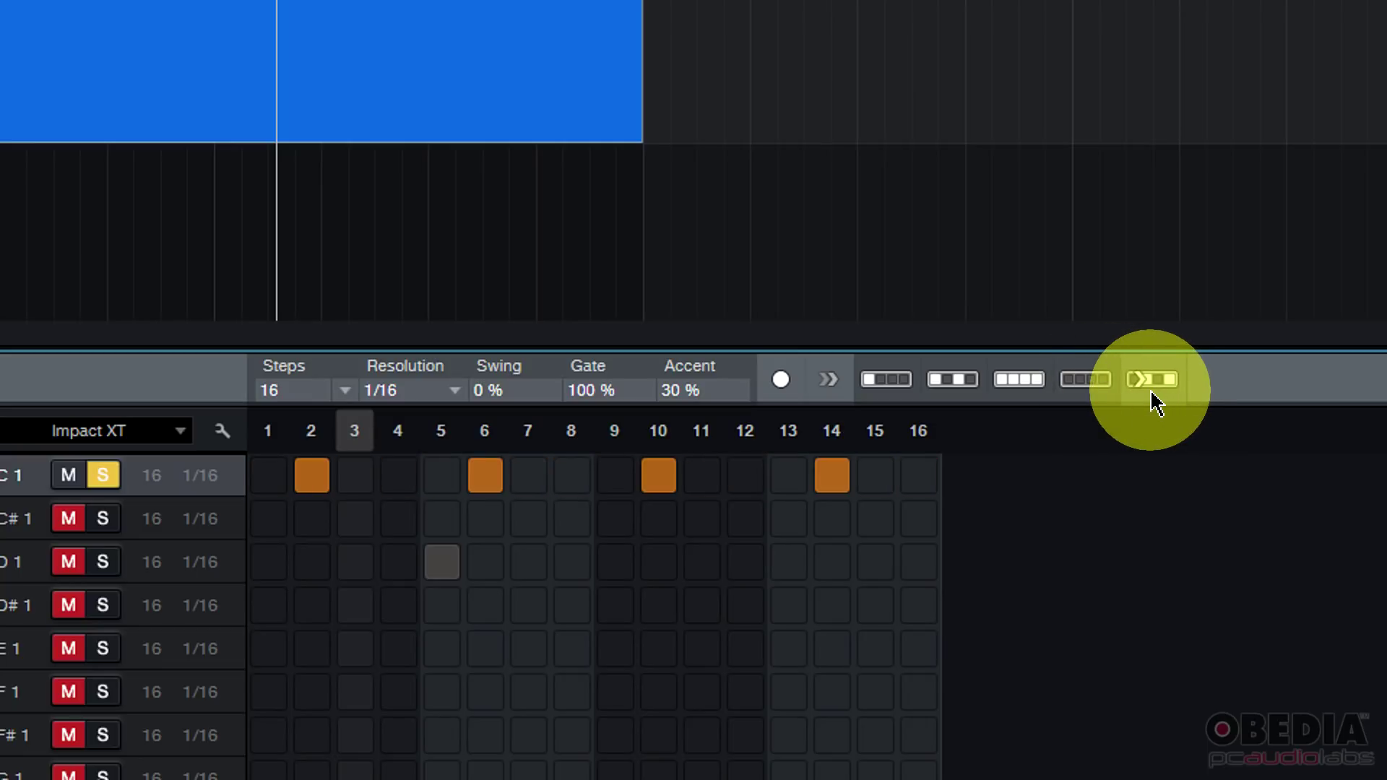
left_click(1158, 418)
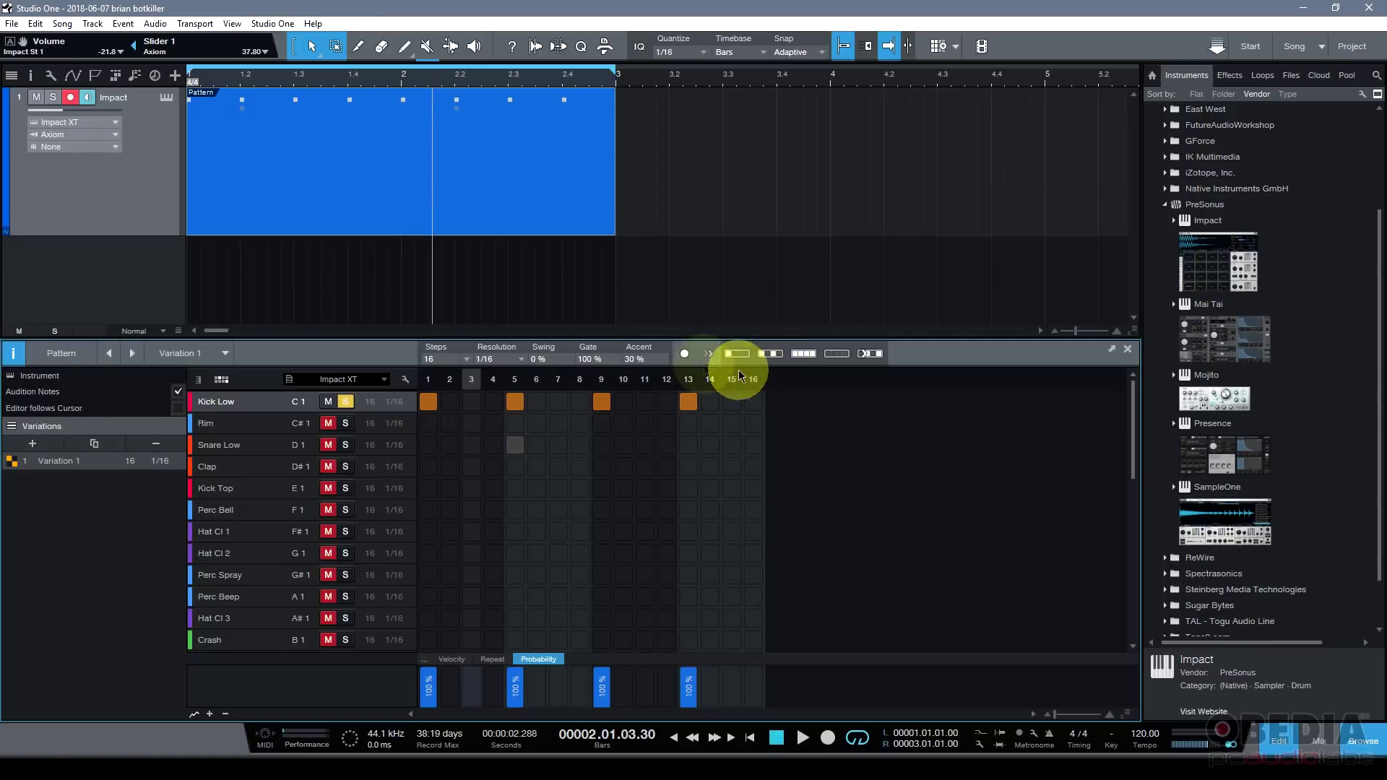
Enable Step Record, erase the recorded Snare Low steps, and load the prepared multi-lane groove
left_click(685, 353)
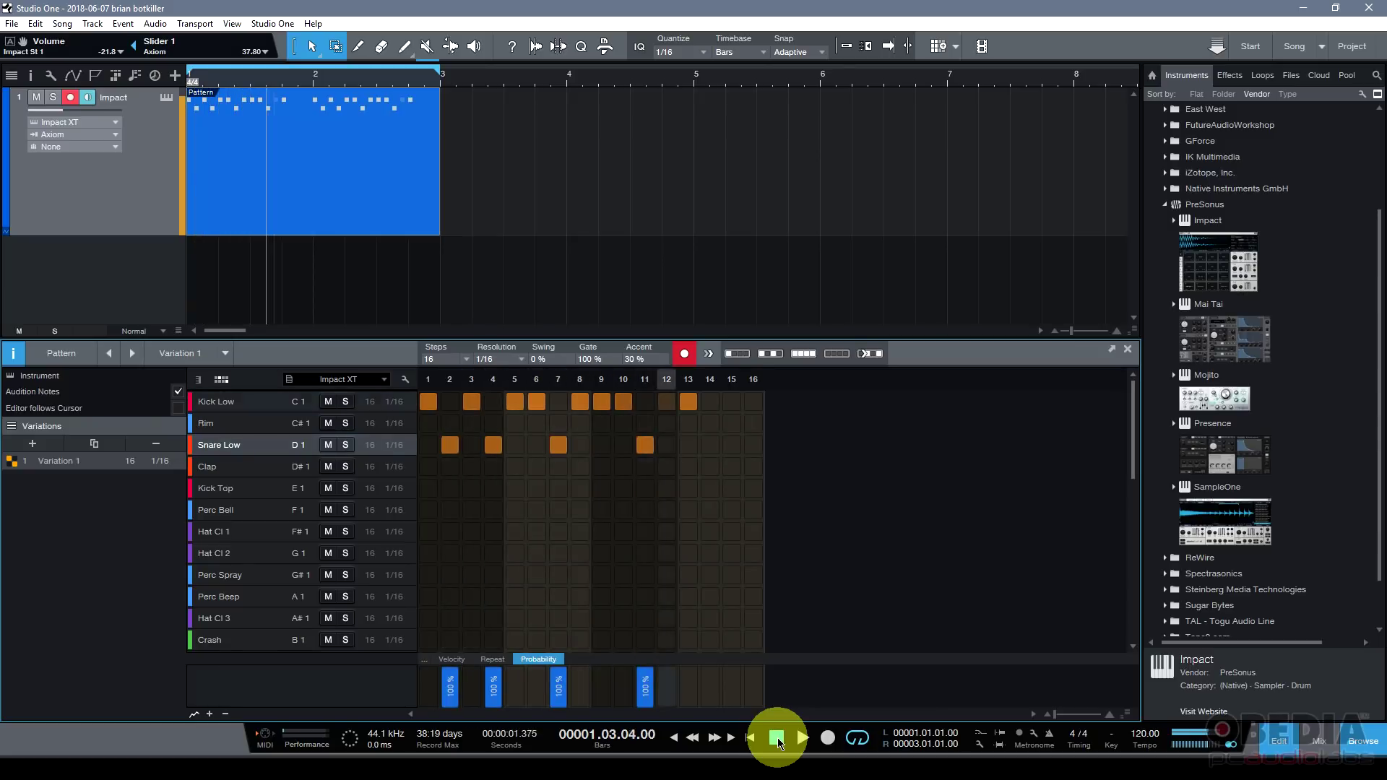
left_click(776, 737)
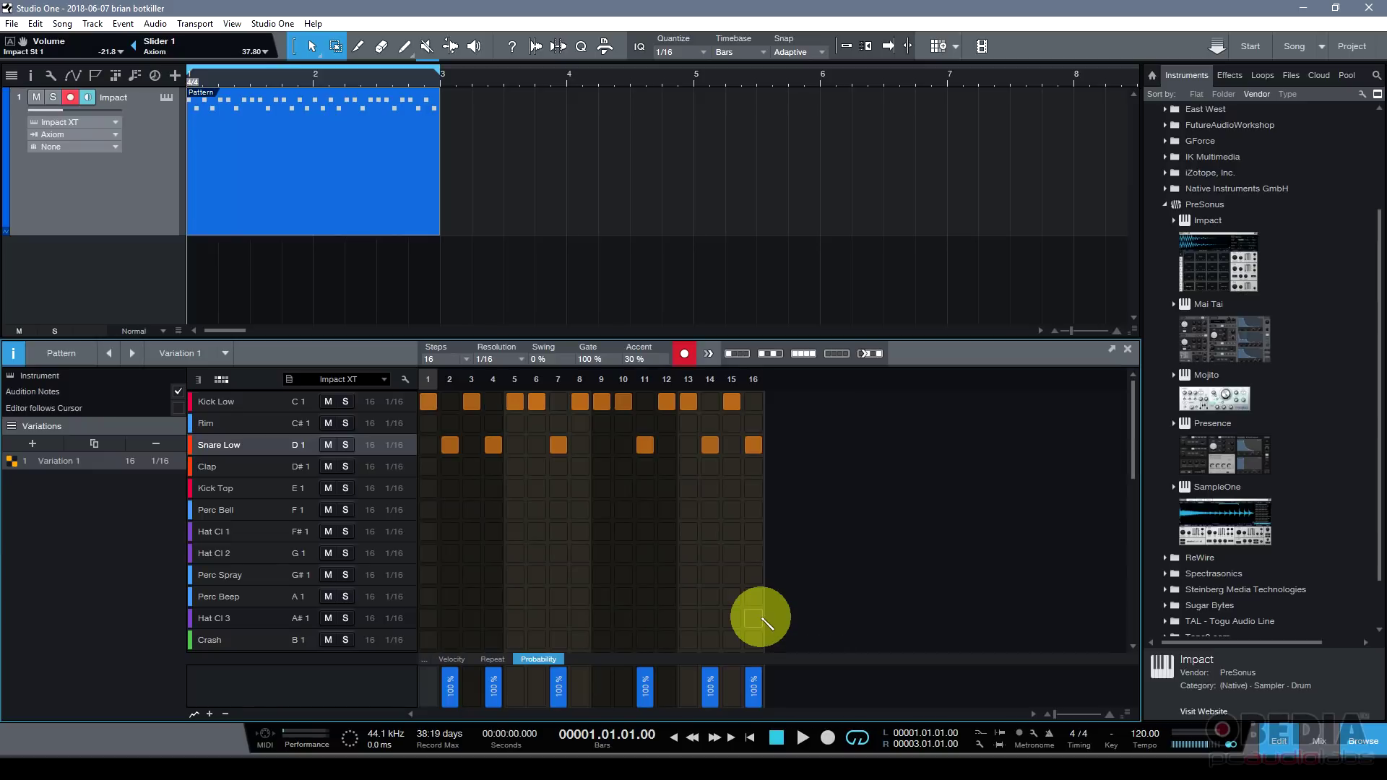
left_click(450, 445)
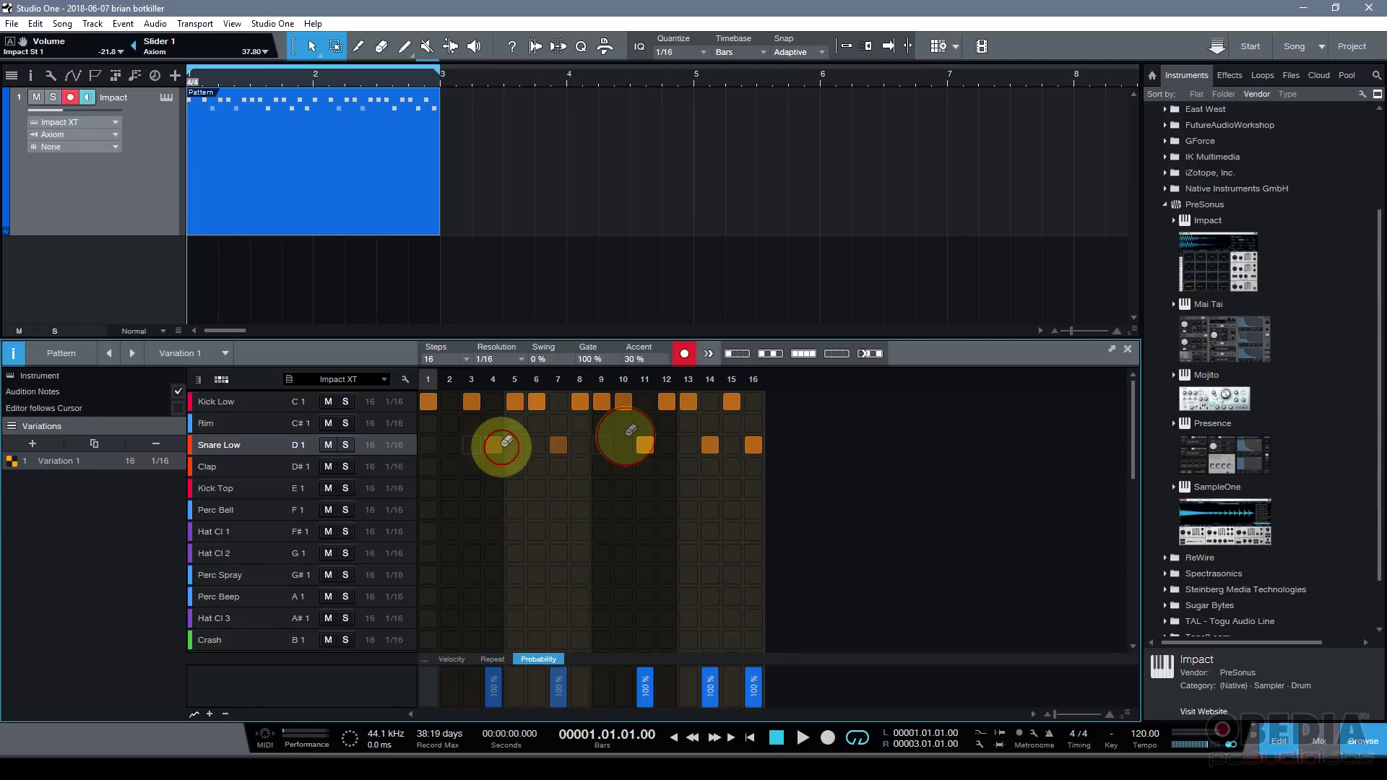
mouse_move(631, 430)
left_mouse_down()
mouse_move(743, 448)
mouse_move(604, 394)
mouse_move(474, 392)
mouse_move(755, 401)
left_mouse_up()
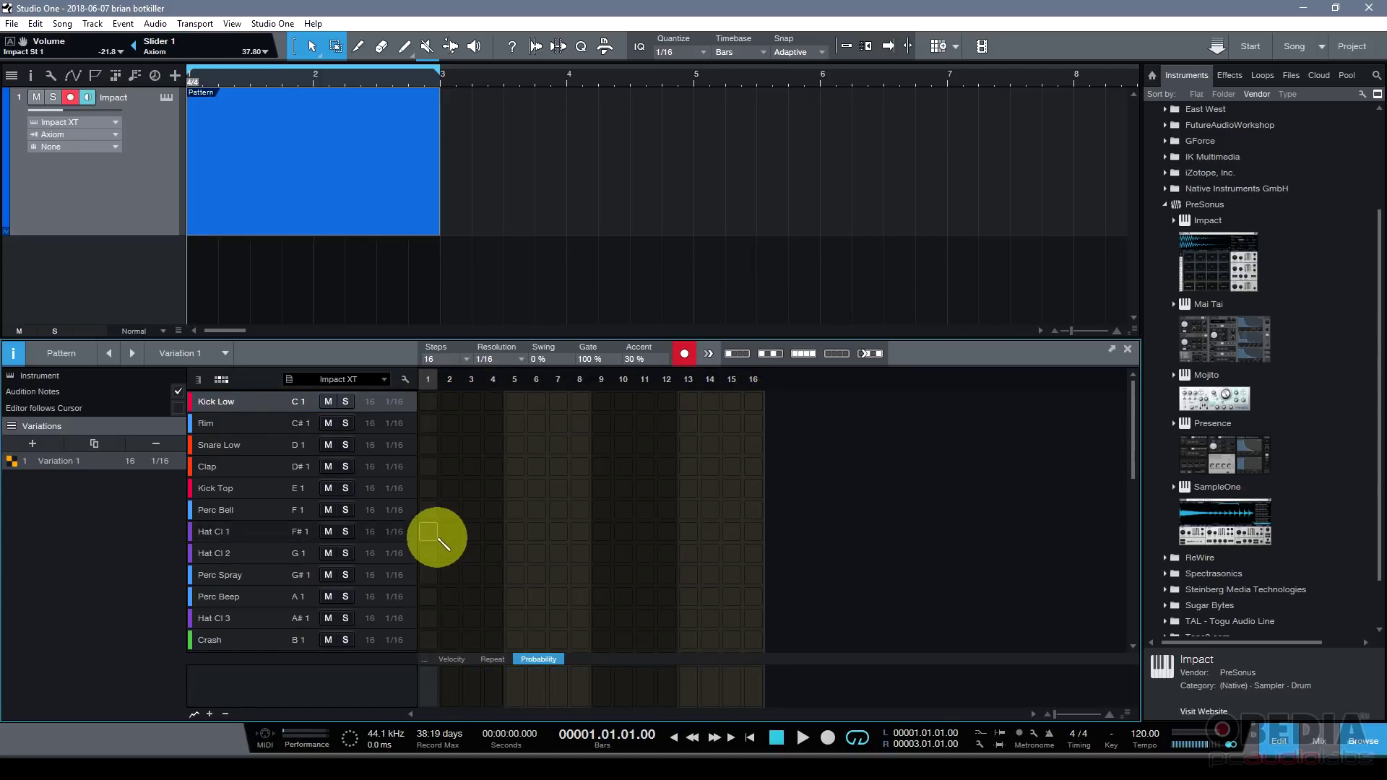
key("ctrl+z")
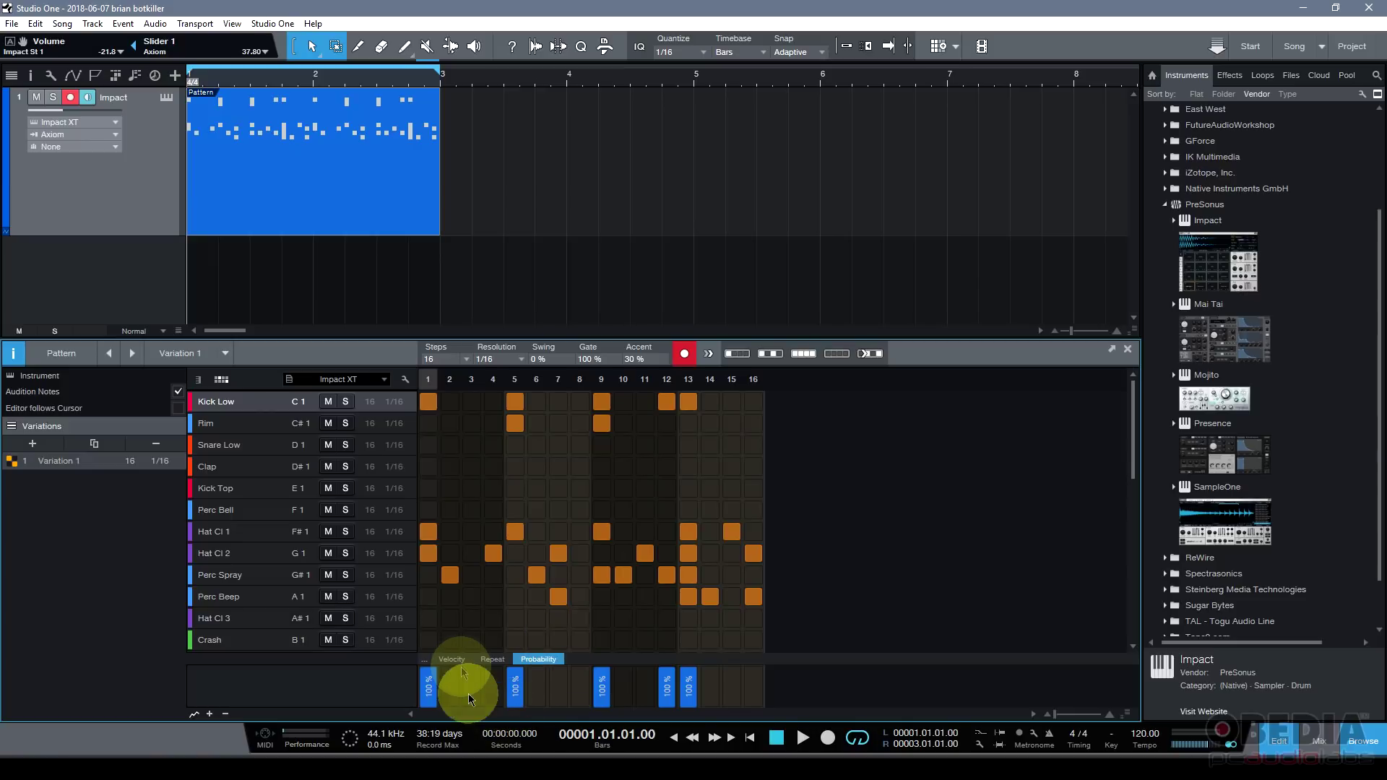
Lower Kick Low's step 1 velocity to 56, then show the Repeat lane
left_click(549, 659)
left_click(452, 659)
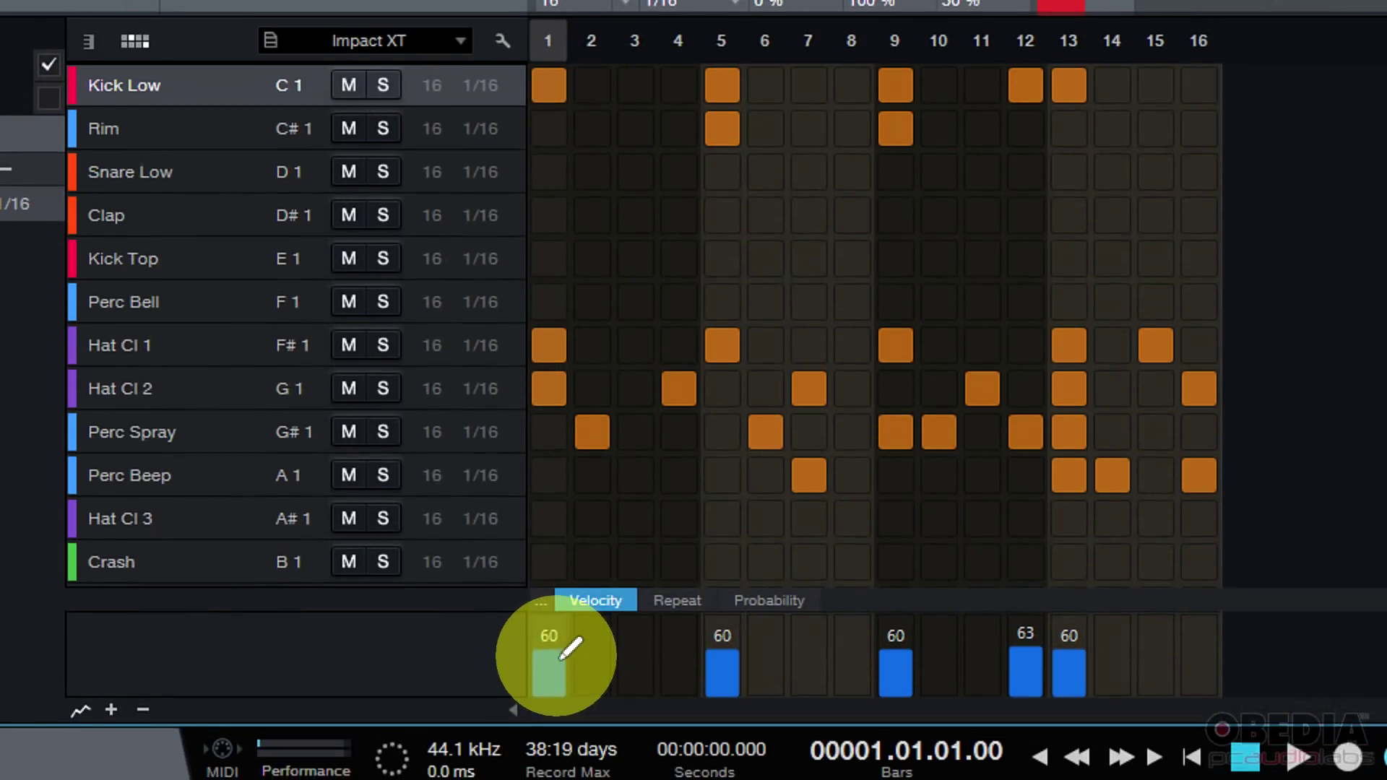
mouse_move(570, 648)
left_mouse_down()
mouse_move(567, 567)
mouse_move(578, 618)
mouse_move(582, 599)
left_mouse_up()
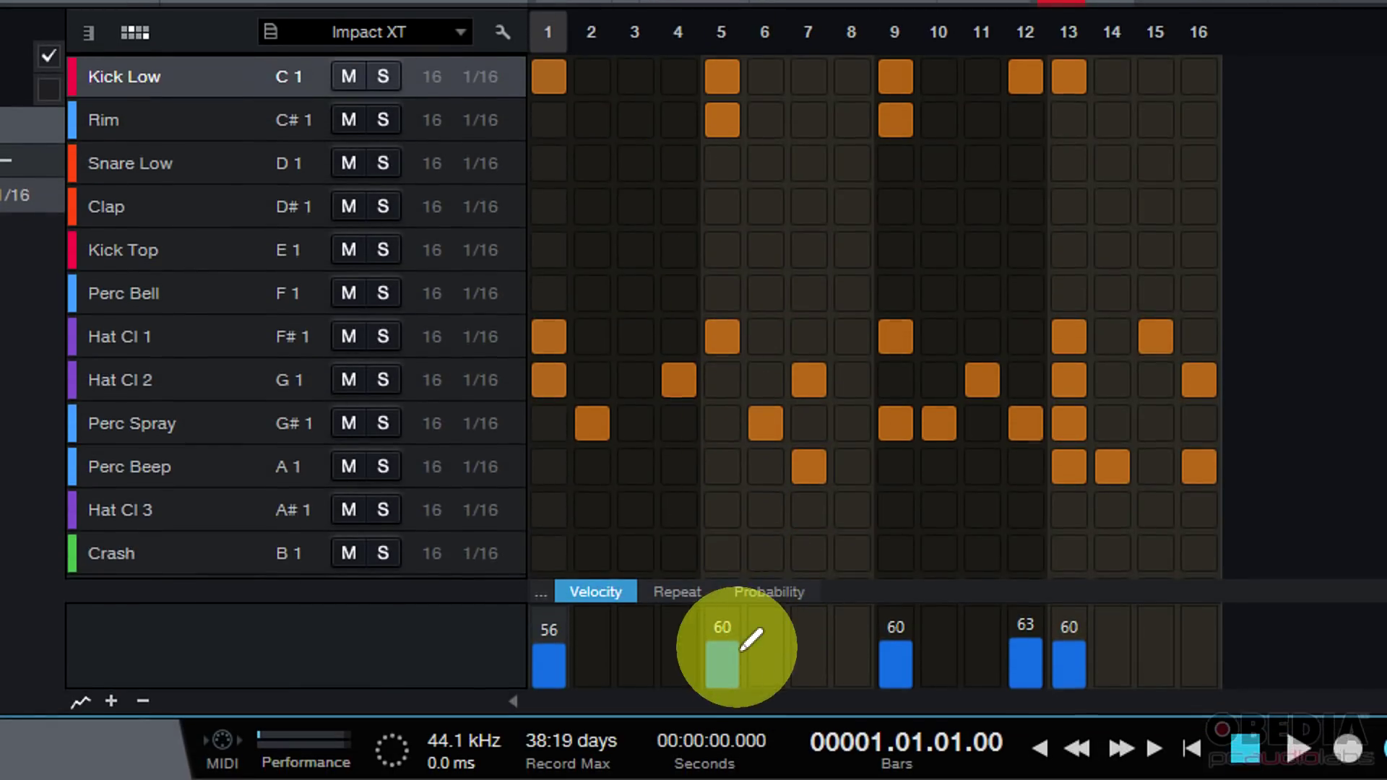
left_click(682, 604)
left_click(685, 586)
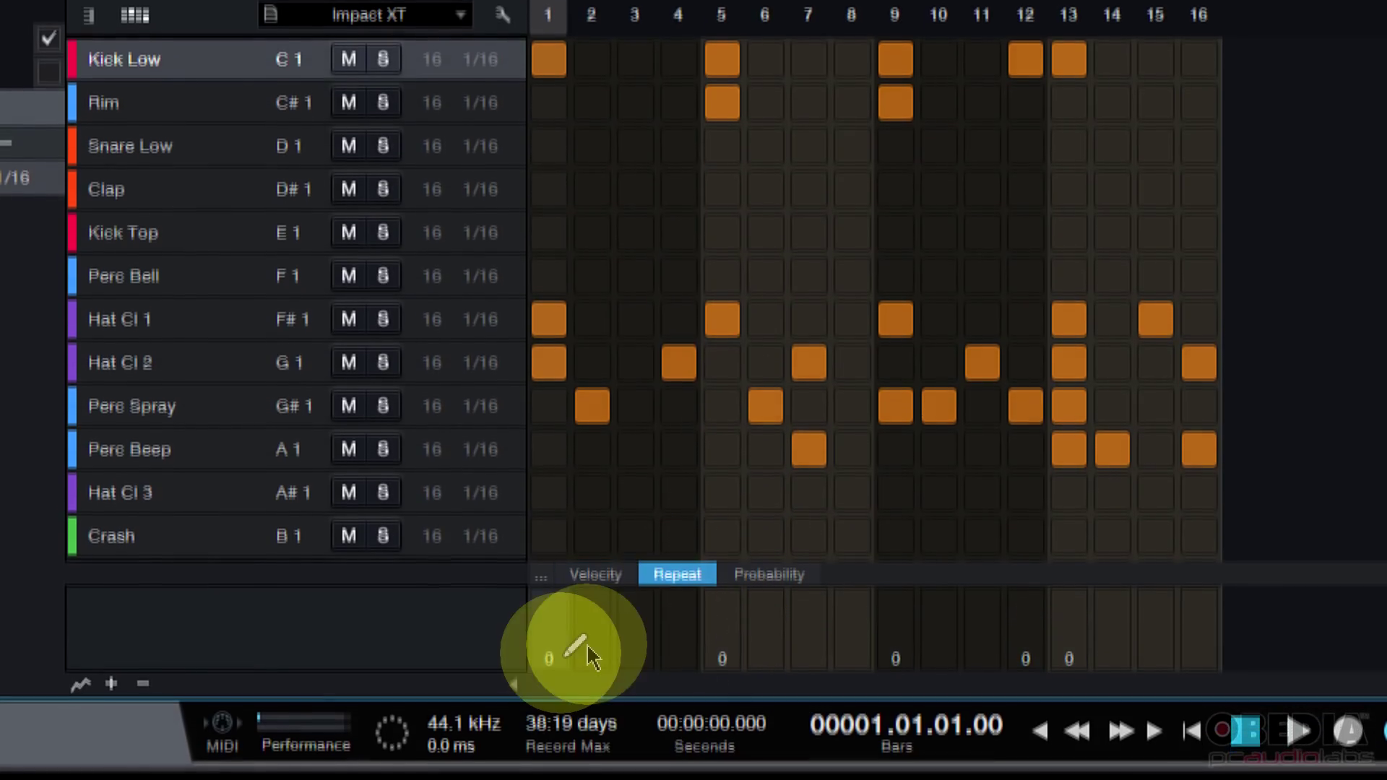
Give Hat Cl 1 steps 1, 9 and 13 four, five and five repeats, and play to audition
left_click(224, 309)
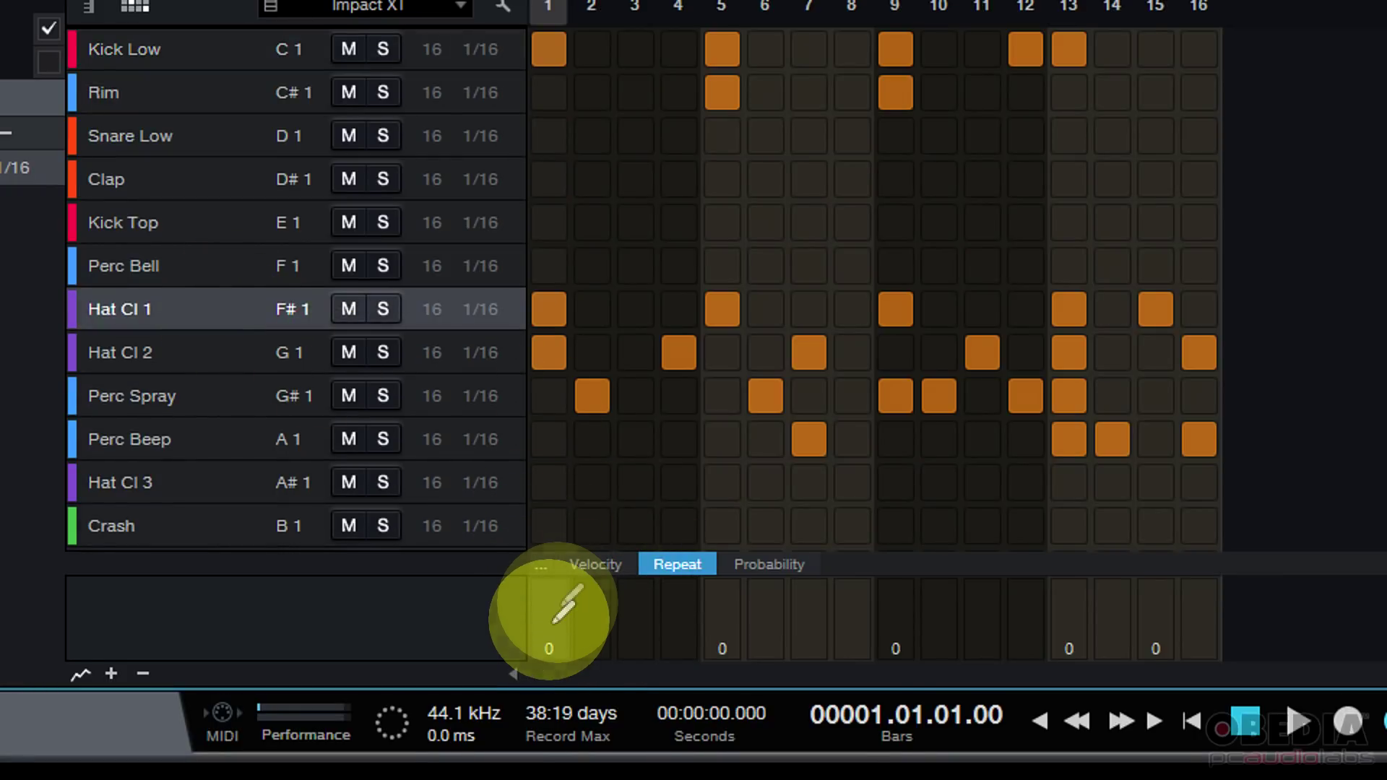
left_click(554, 627)
left_click(896, 623)
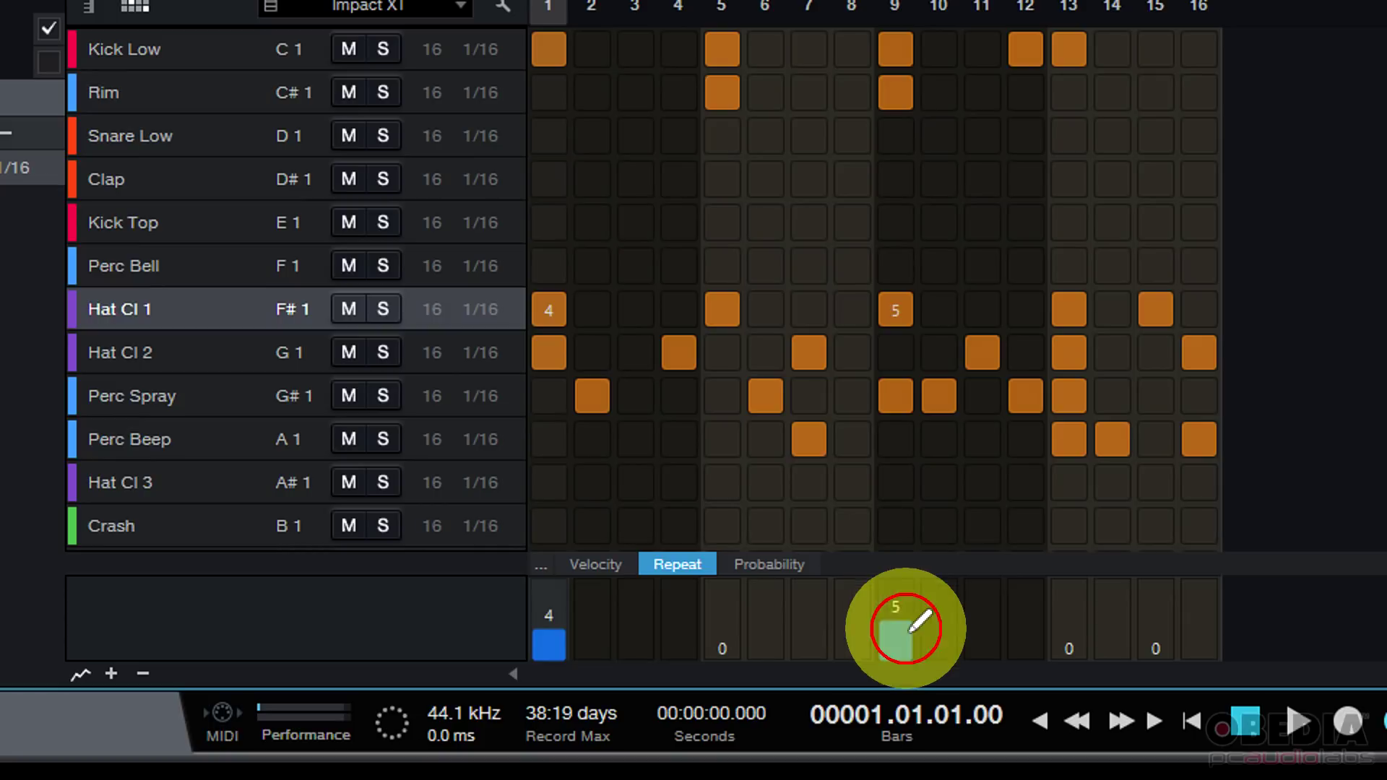
left_click(1074, 620)
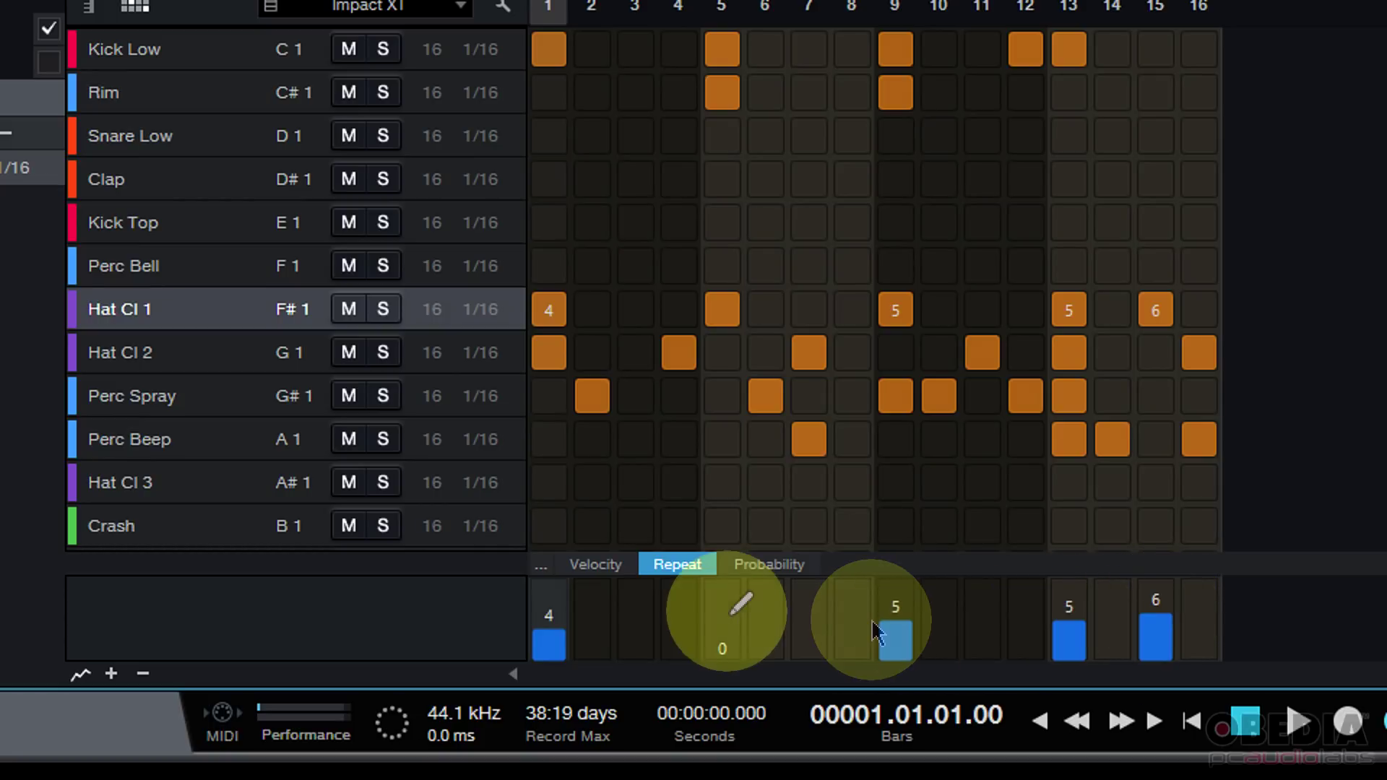
key("space")
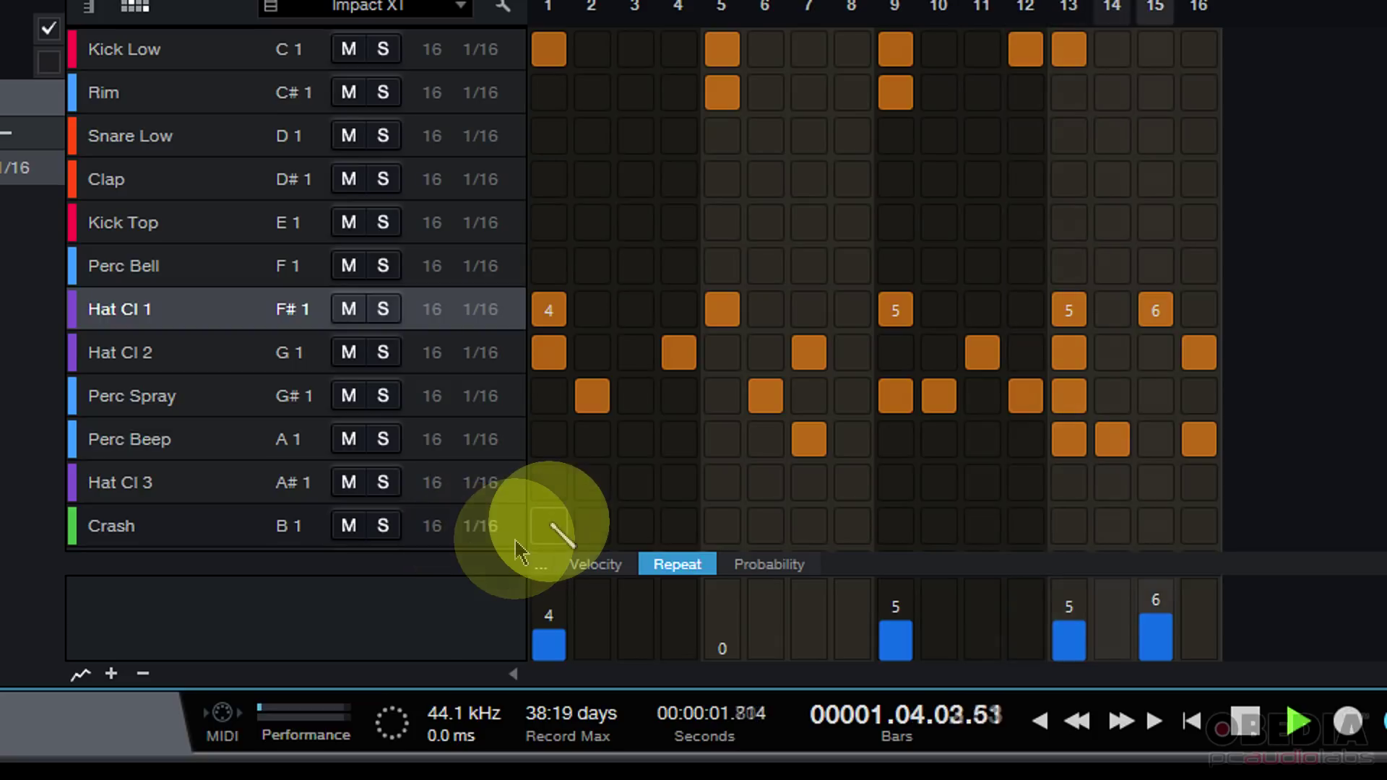
Reduce Hat Cl 1 repeats to 2 on step 1, 3 on step 9, 1 on step 13 and 2 on step 15
left_click(550, 643)
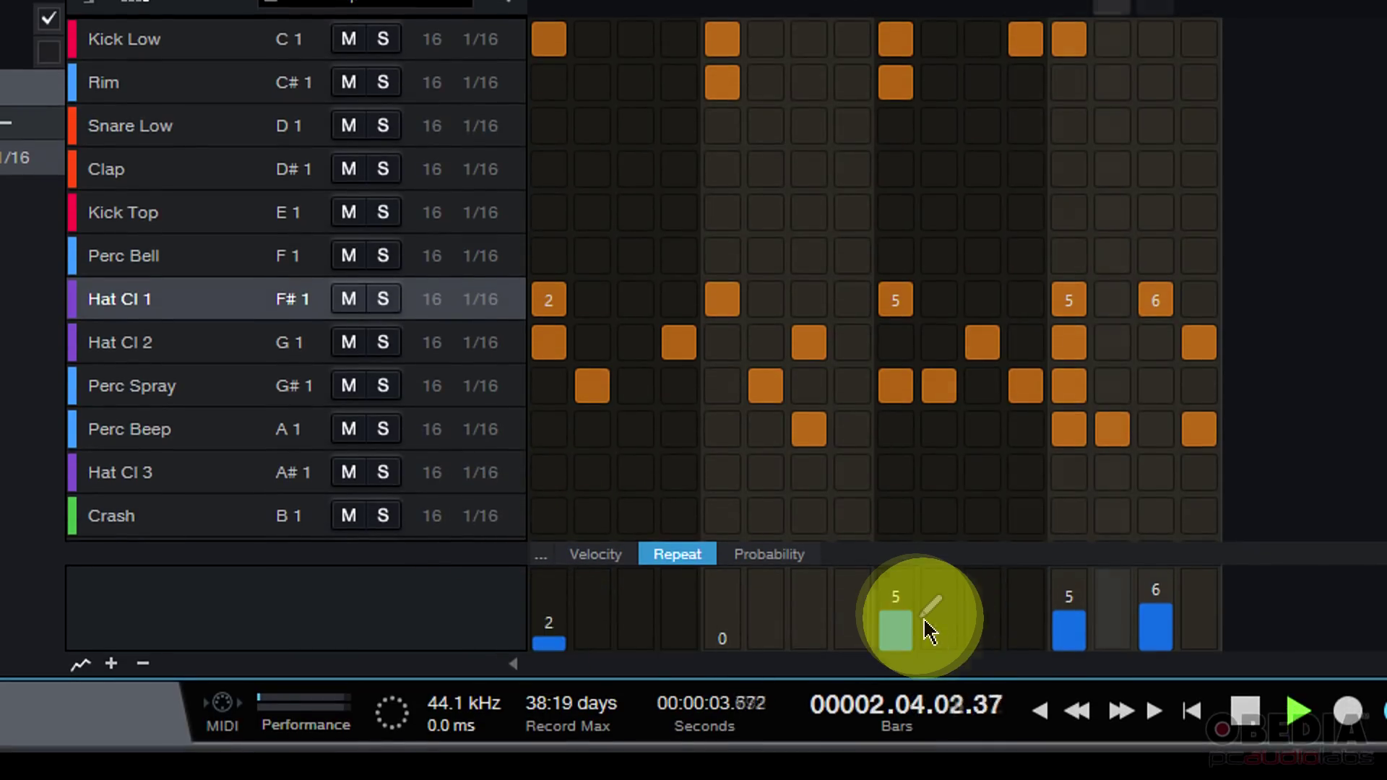
left_click(896, 627)
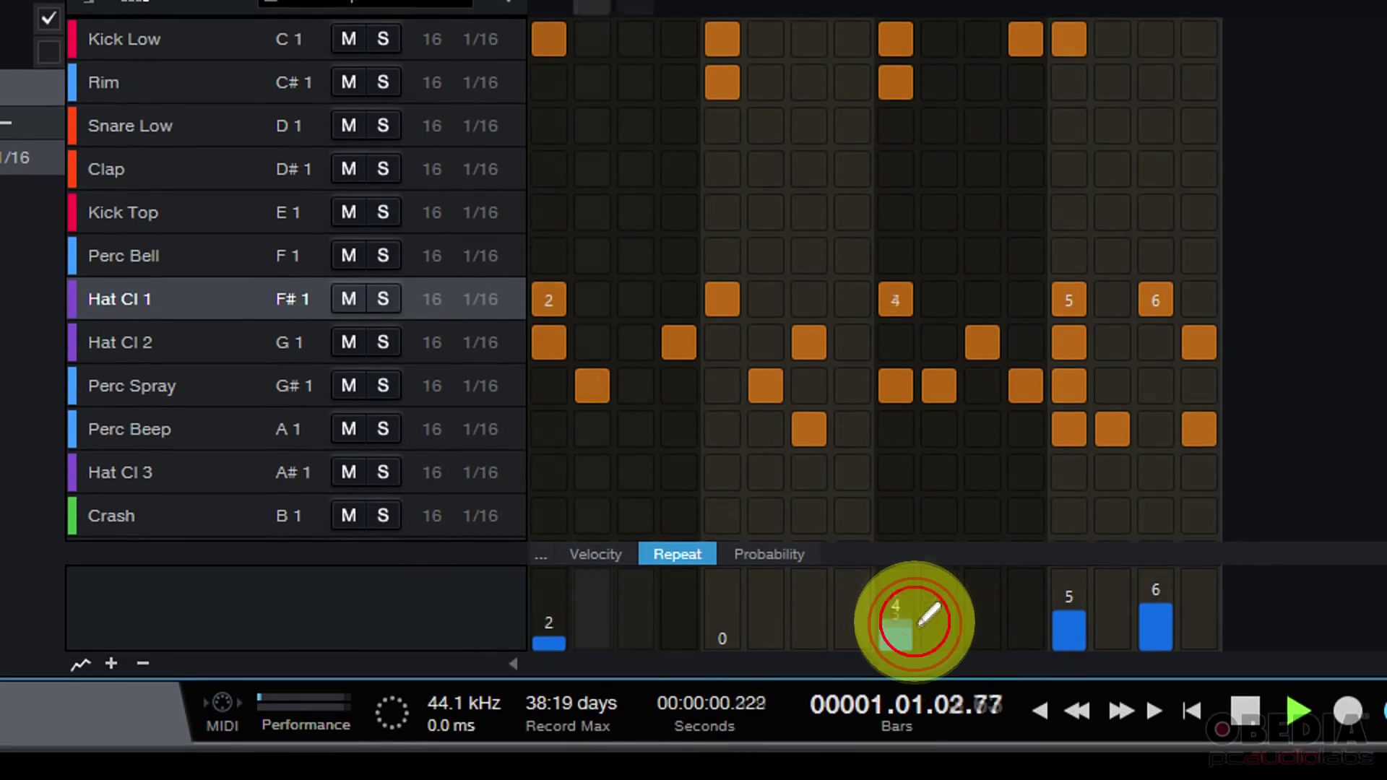
key("space")
left_click(1069, 645)
left_click(1156, 632)
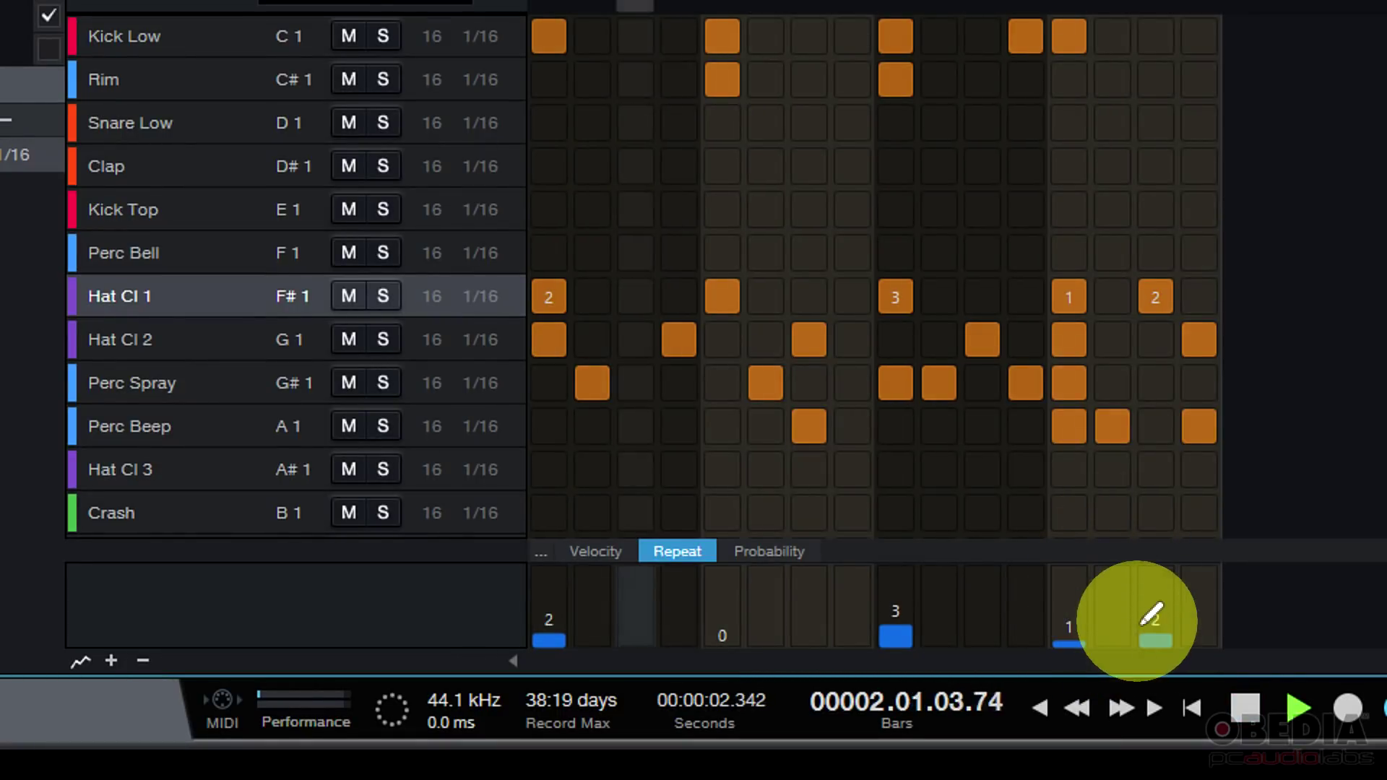
Reset the repeats on Hat Cl 1 steps 15, 9, 1 and 13 to 0
left_click(1154, 642)
key("space")
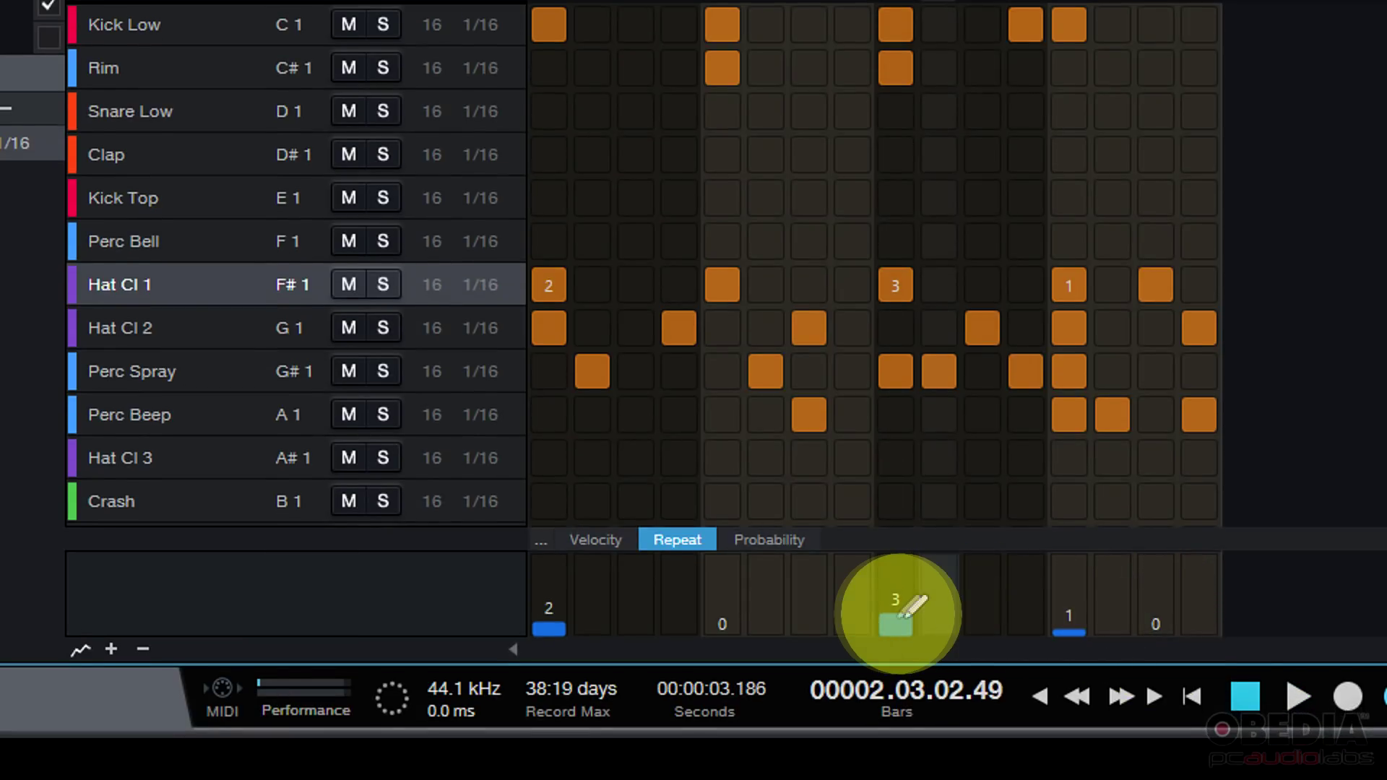
left_click(896, 632)
left_click(549, 630)
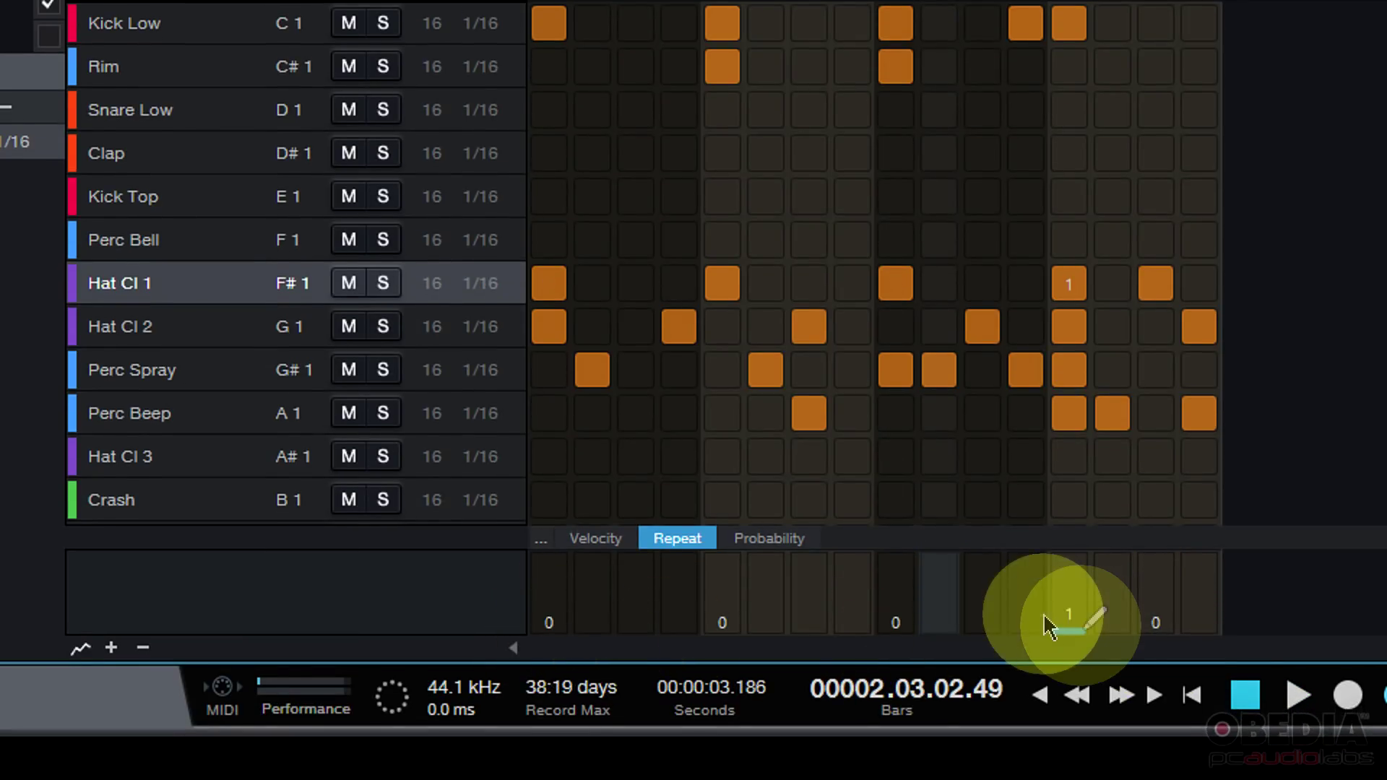
left_click(1072, 641)
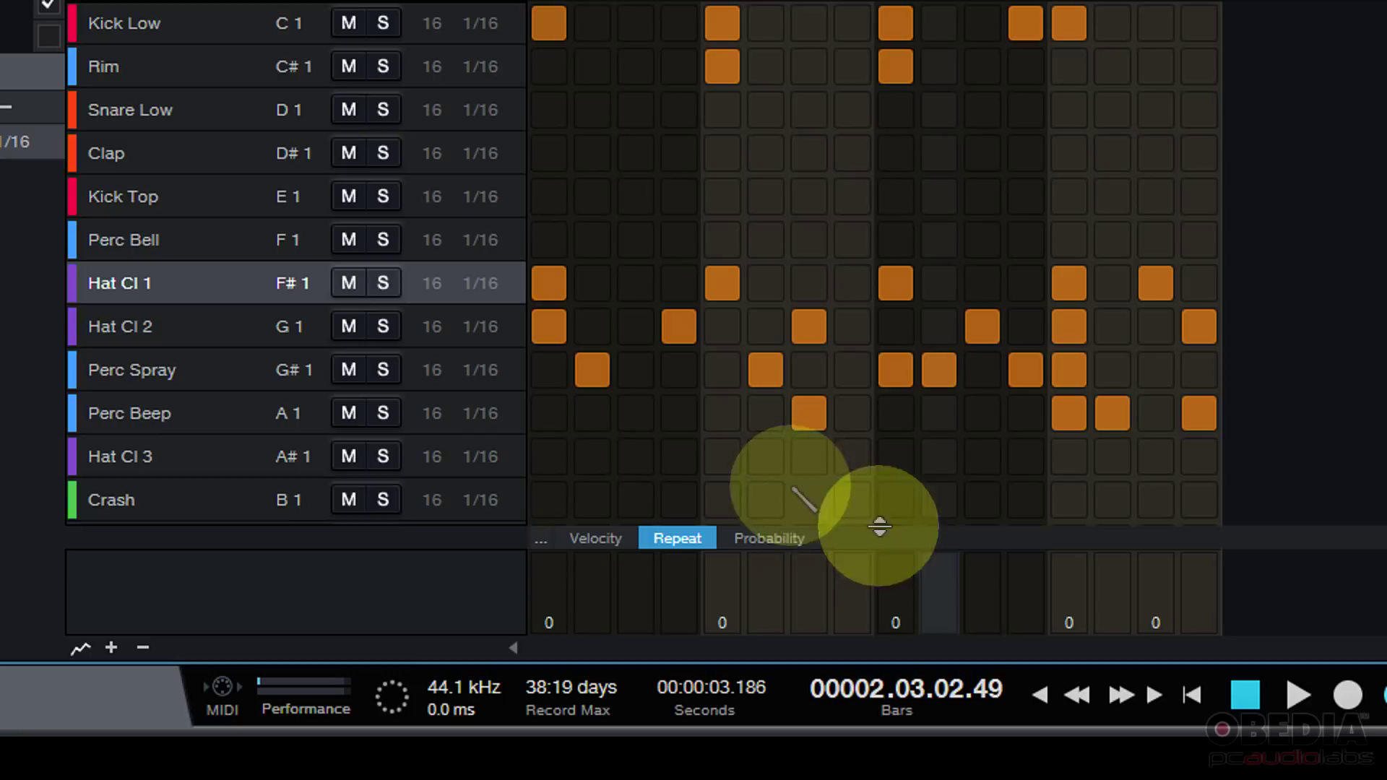
Set Hat Cl 1 probabilities: step 1 19%, step 5 40%, step 9 25%, steps 13 and 15 35%
left_click(793, 541)
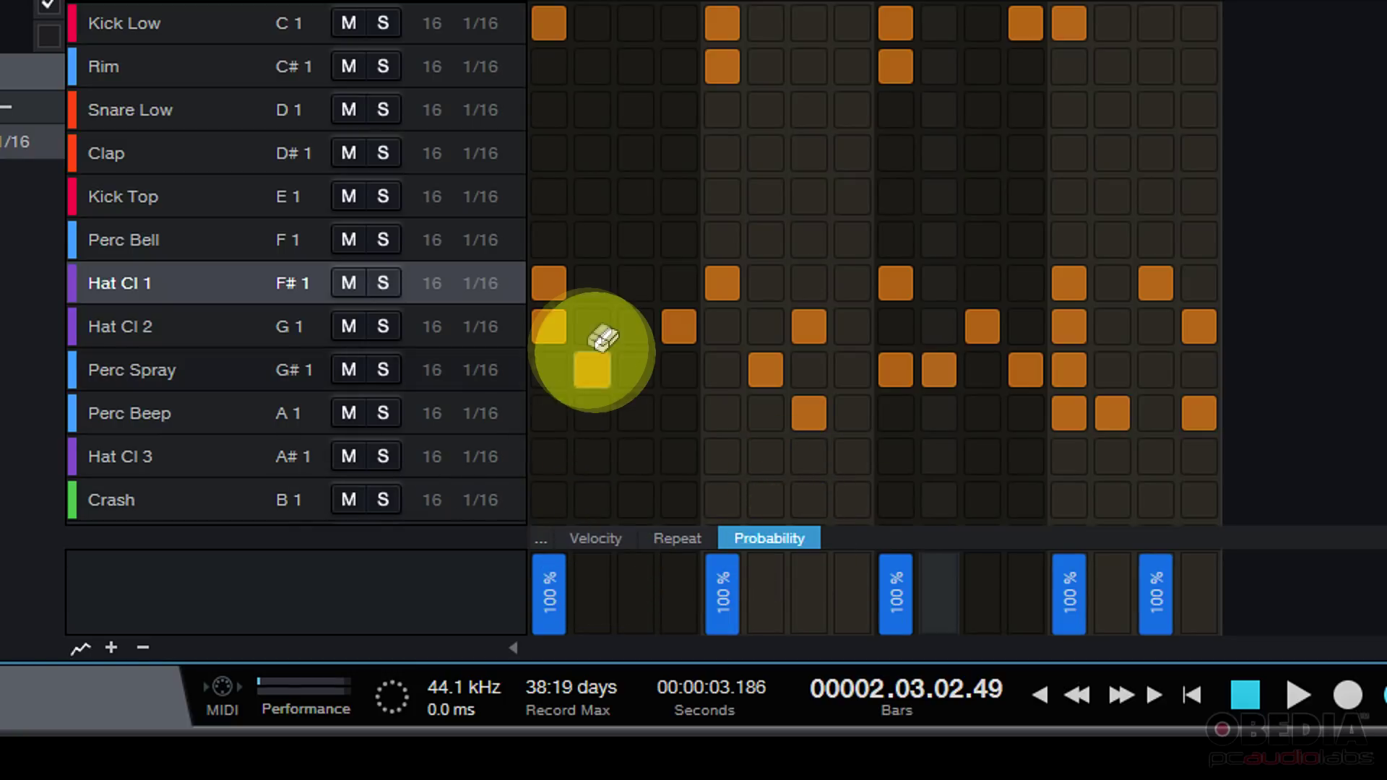
left_click(549, 617)
left_click(551, 620)
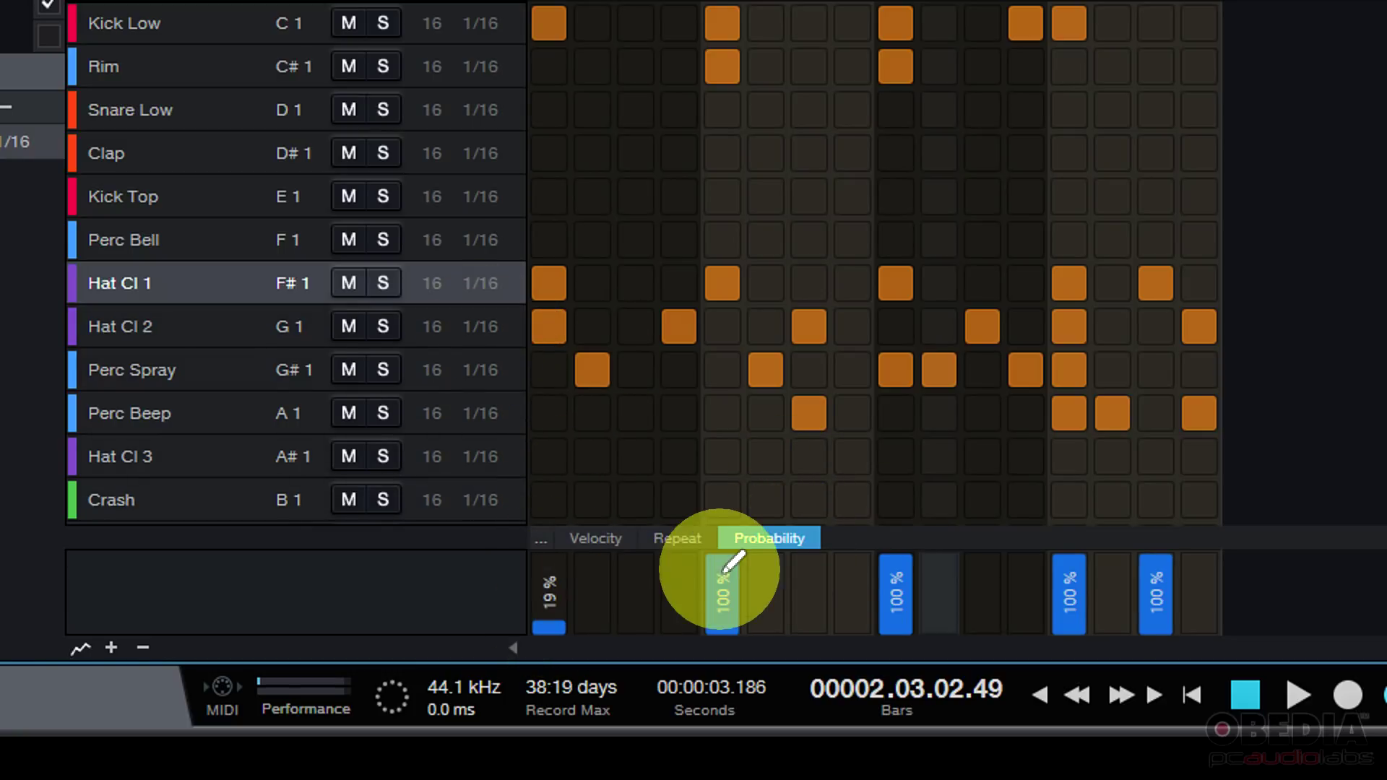
left_click(722, 603)
left_click(895, 616)
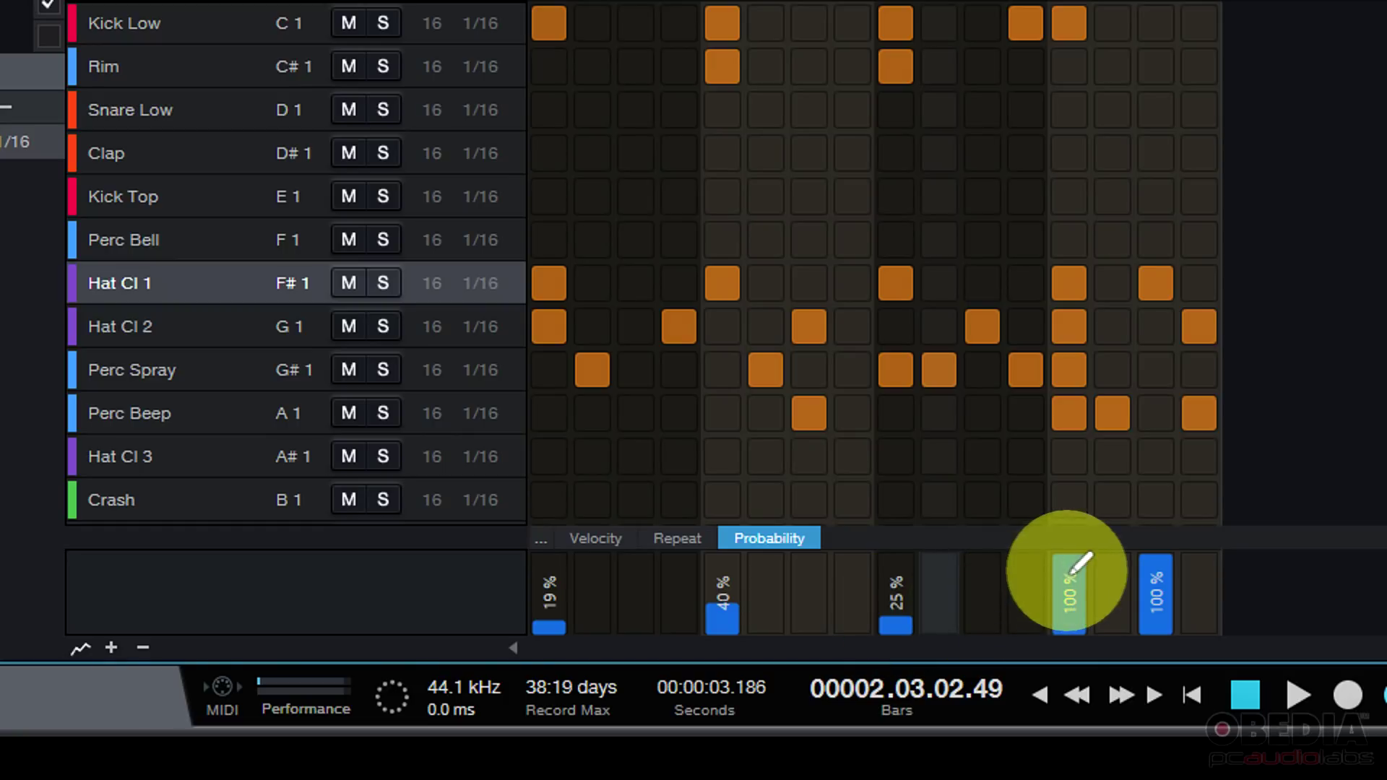
left_click(1069, 608)
left_click(1156, 608)
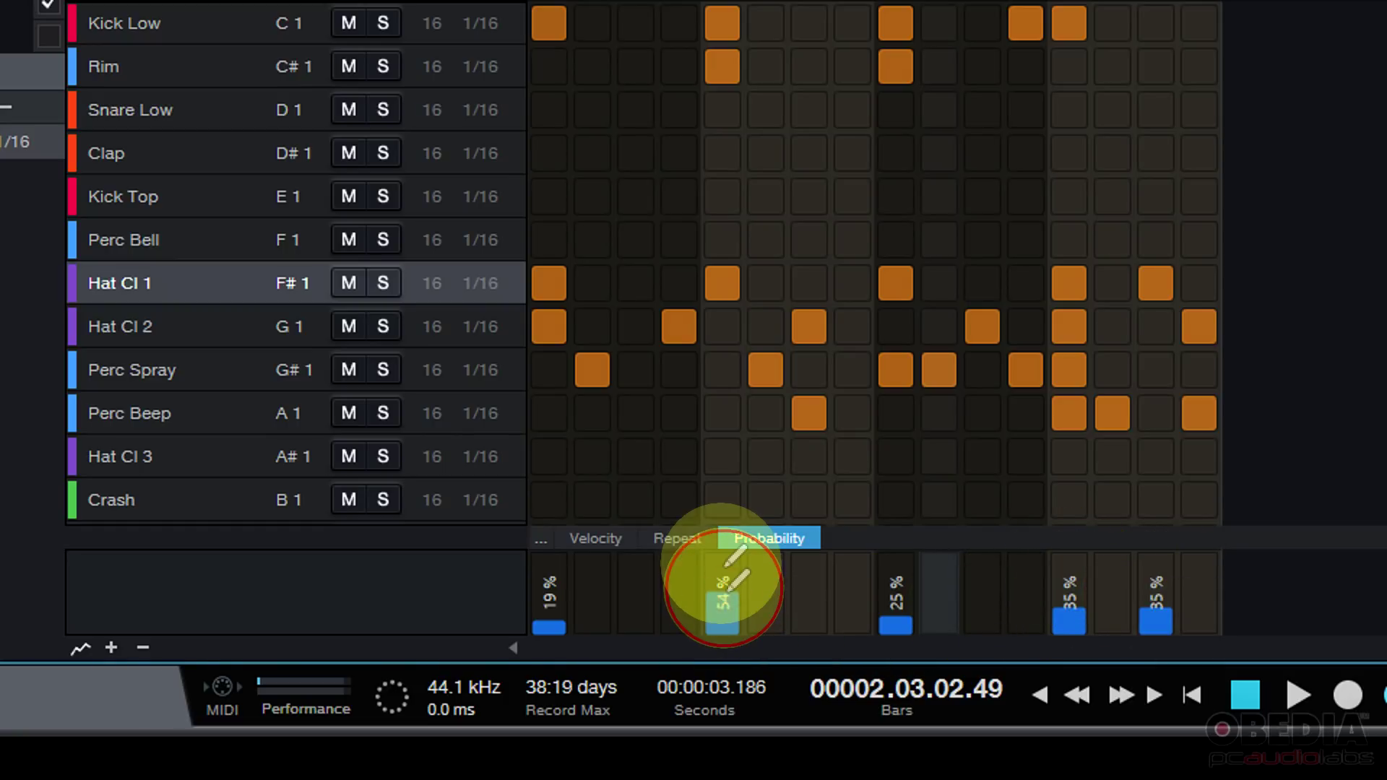
Set Hat Cl 2 probabilities: step 1 42%, step 4 51%, step 7 35%, step 11 33%, step 13 51%
left_click(194, 325)
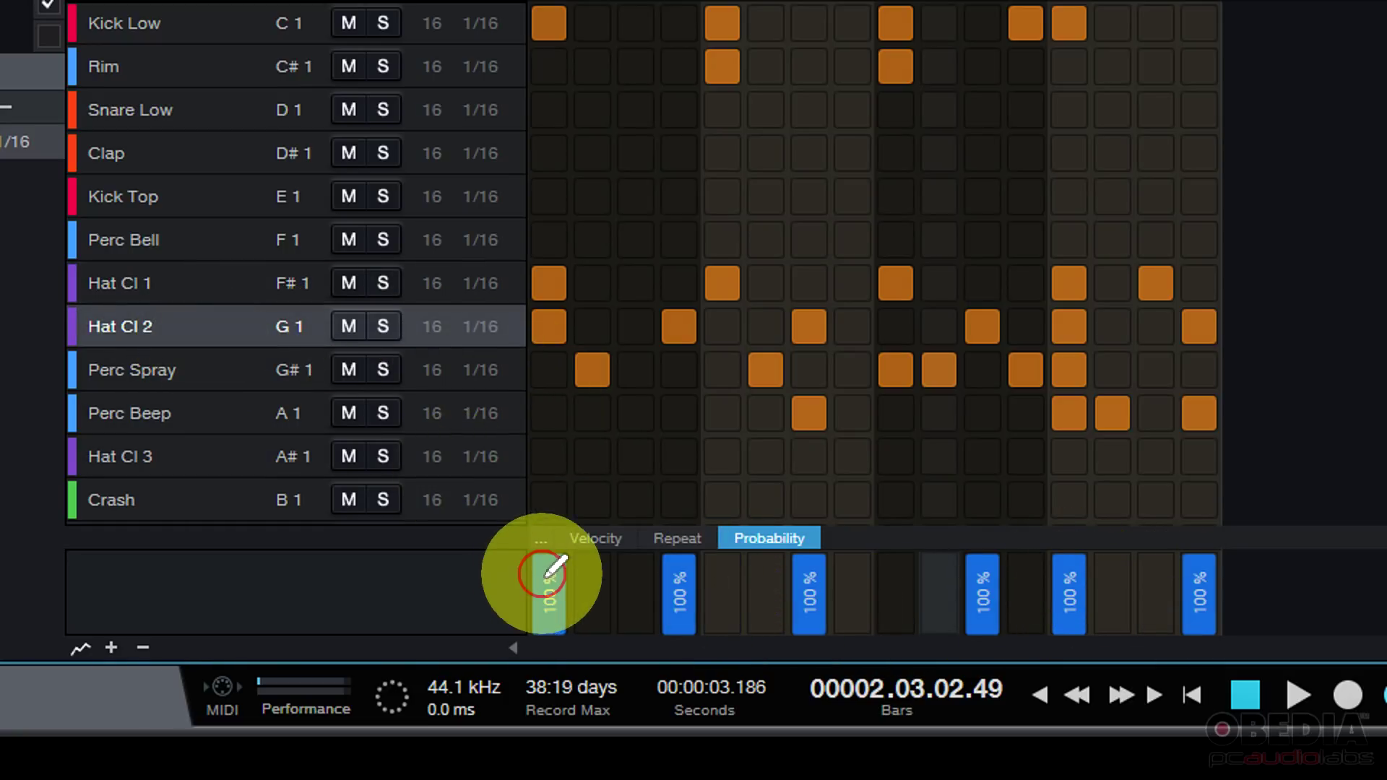
left_click(550, 603)
left_click(809, 575)
left_click(809, 607)
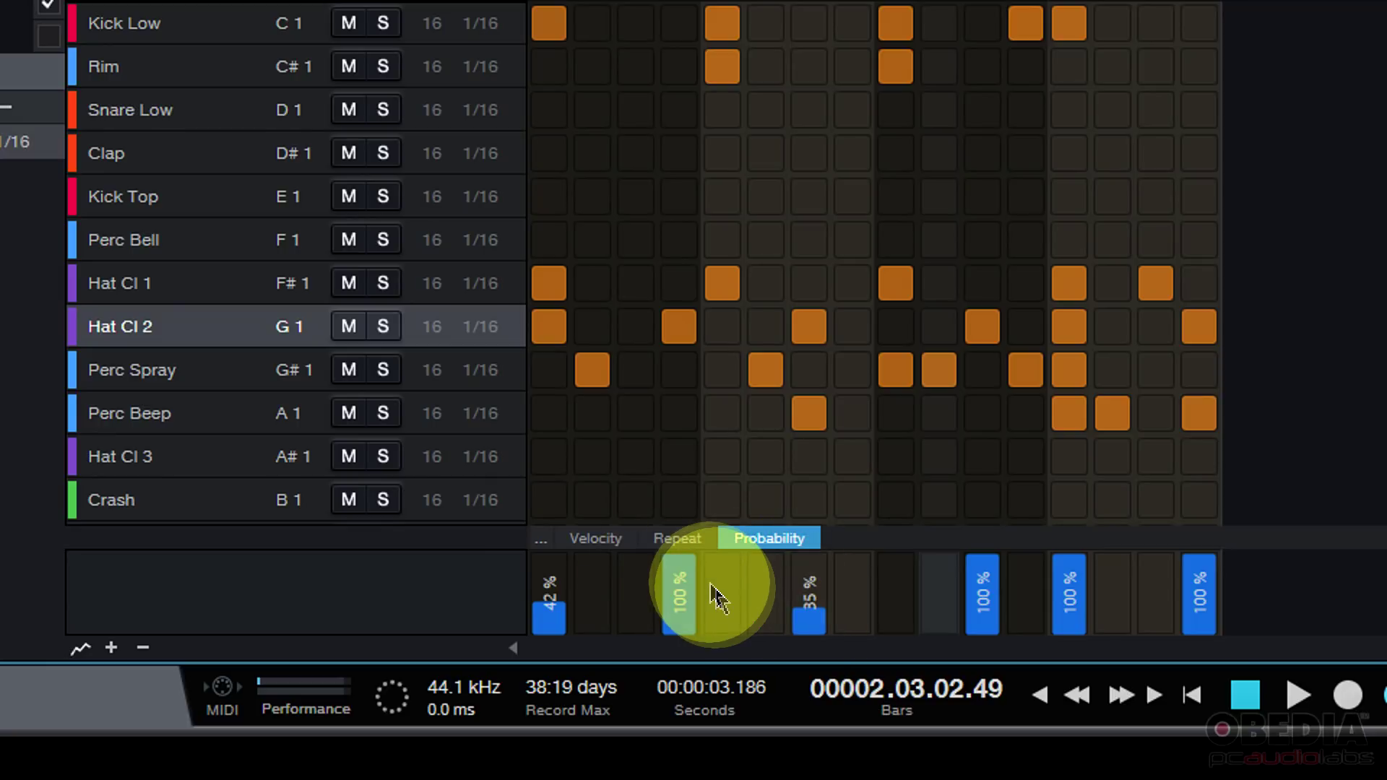
left_click(679, 594)
left_click(982, 608)
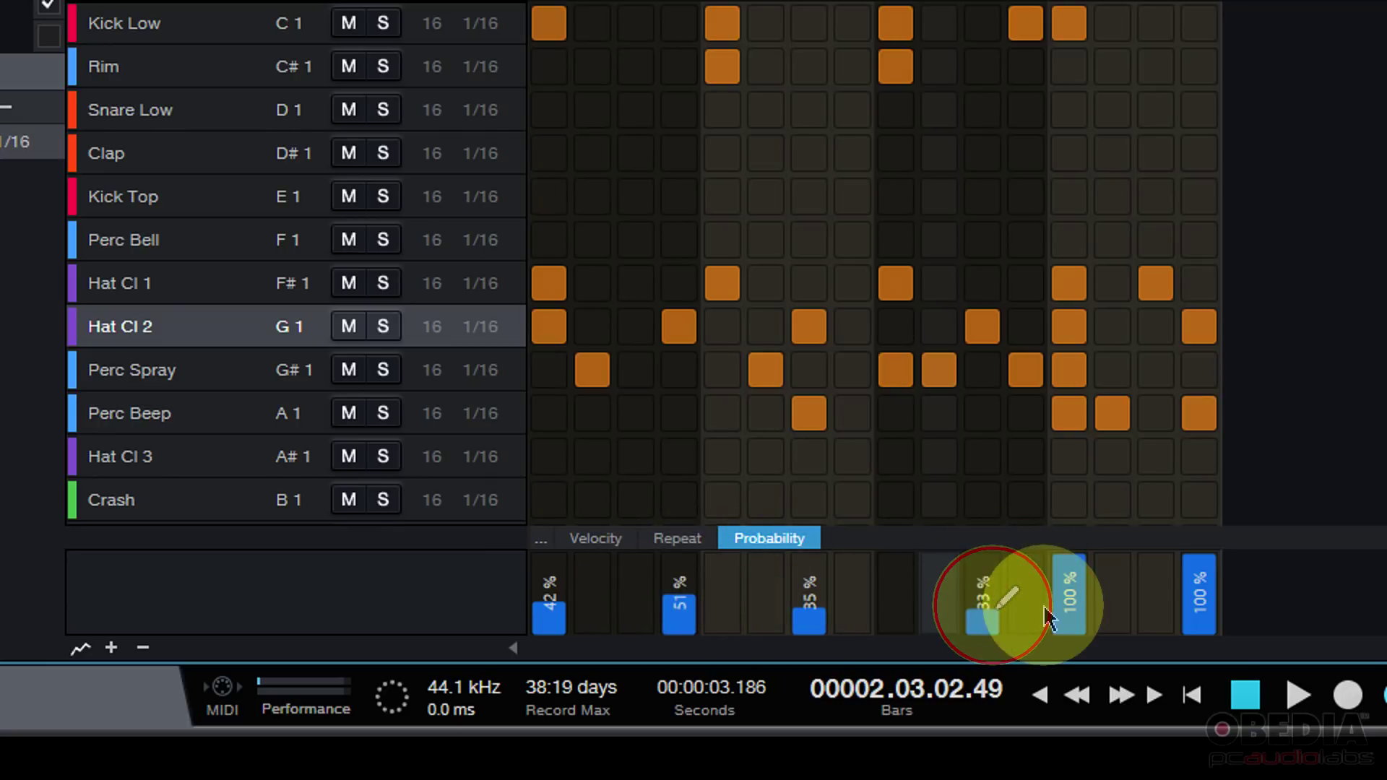
left_click(1069, 595)
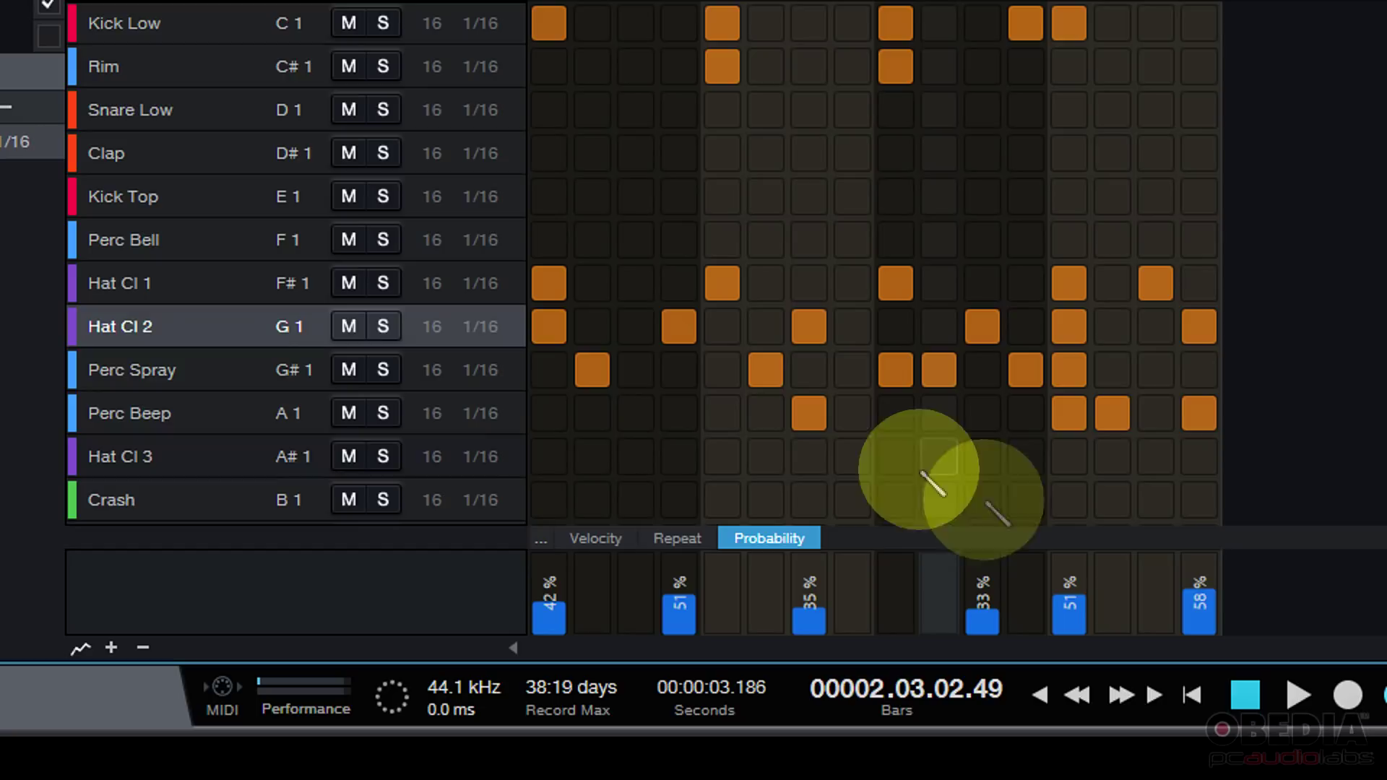
Redraw Perc Spray probabilities to varied lower values, with step 2 at 44%
left_click(195, 371)
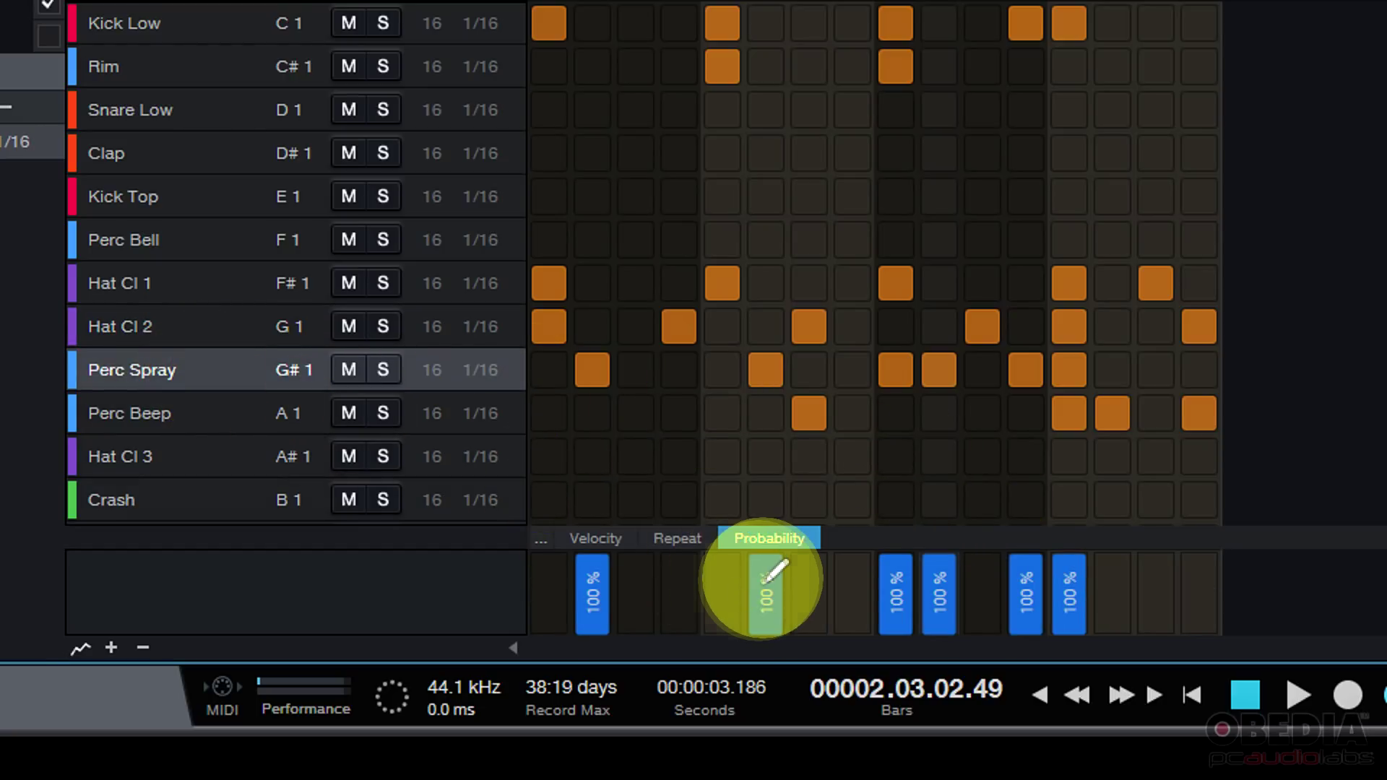
mouse_move(779, 577)
left_mouse_down()
mouse_move(831, 591)
mouse_move(907, 570)
mouse_move(949, 593)
mouse_move(1072, 589)
left_mouse_up()
left_click(593, 600)
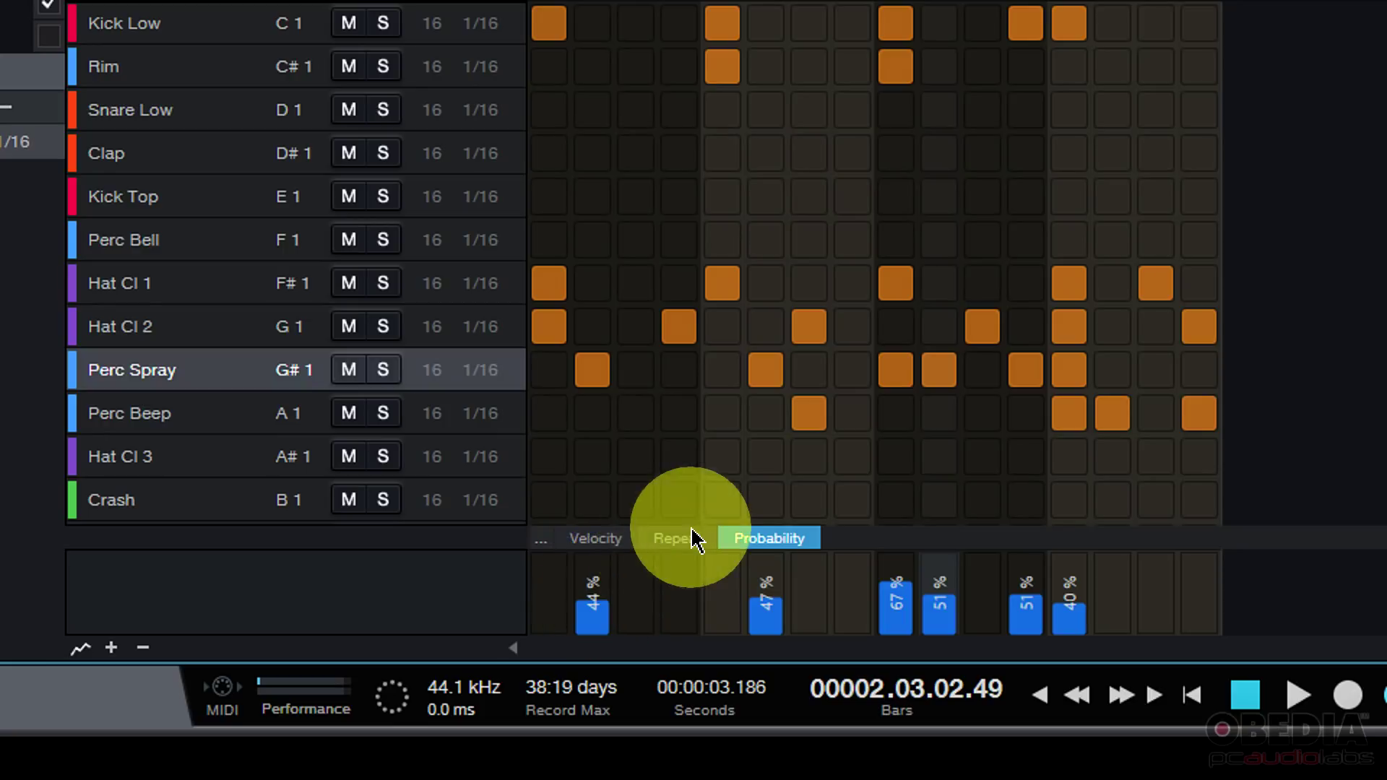
Set Perc Beep probabilities: step 7 60%, step 13 46%, step 14 70%, step 16 lowered
left_click(228, 417)
left_click(809, 588)
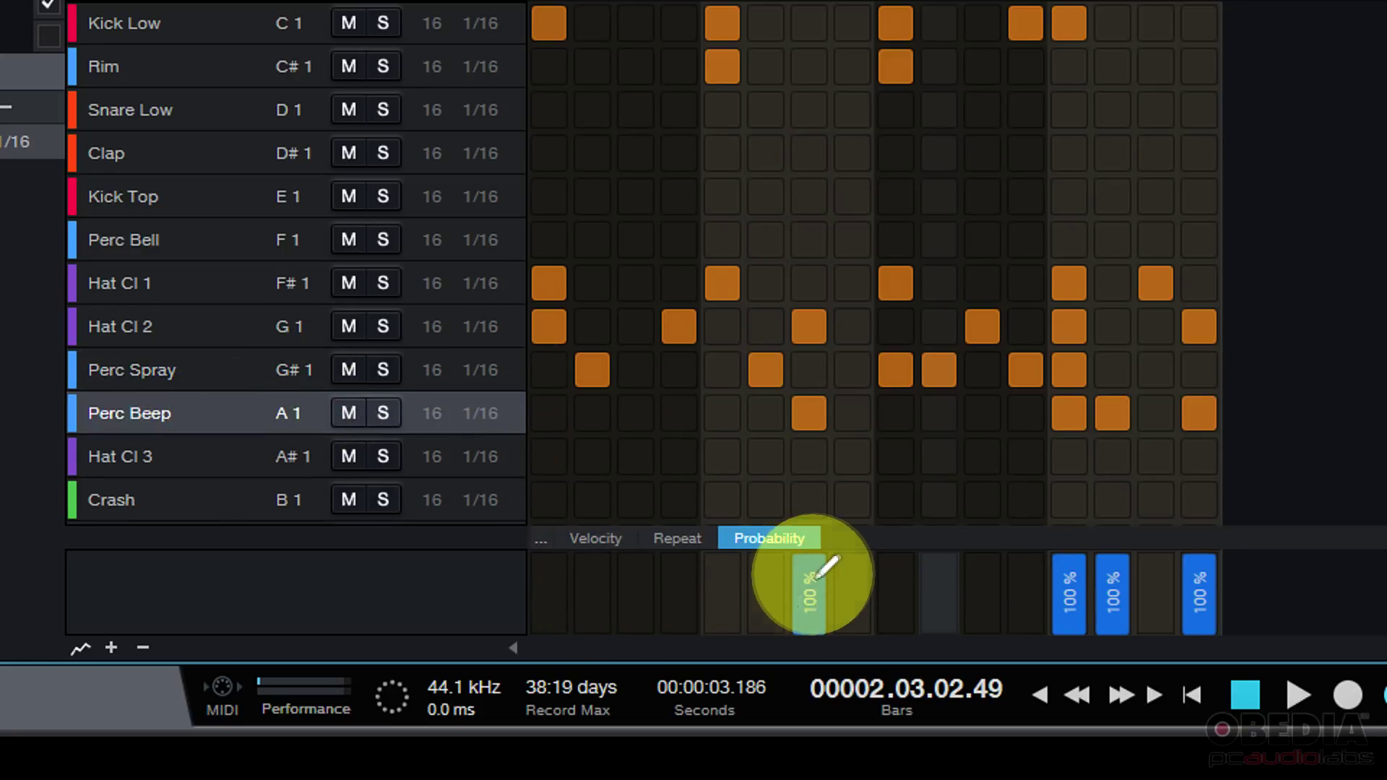
left_click(1069, 599)
left_click(1113, 579)
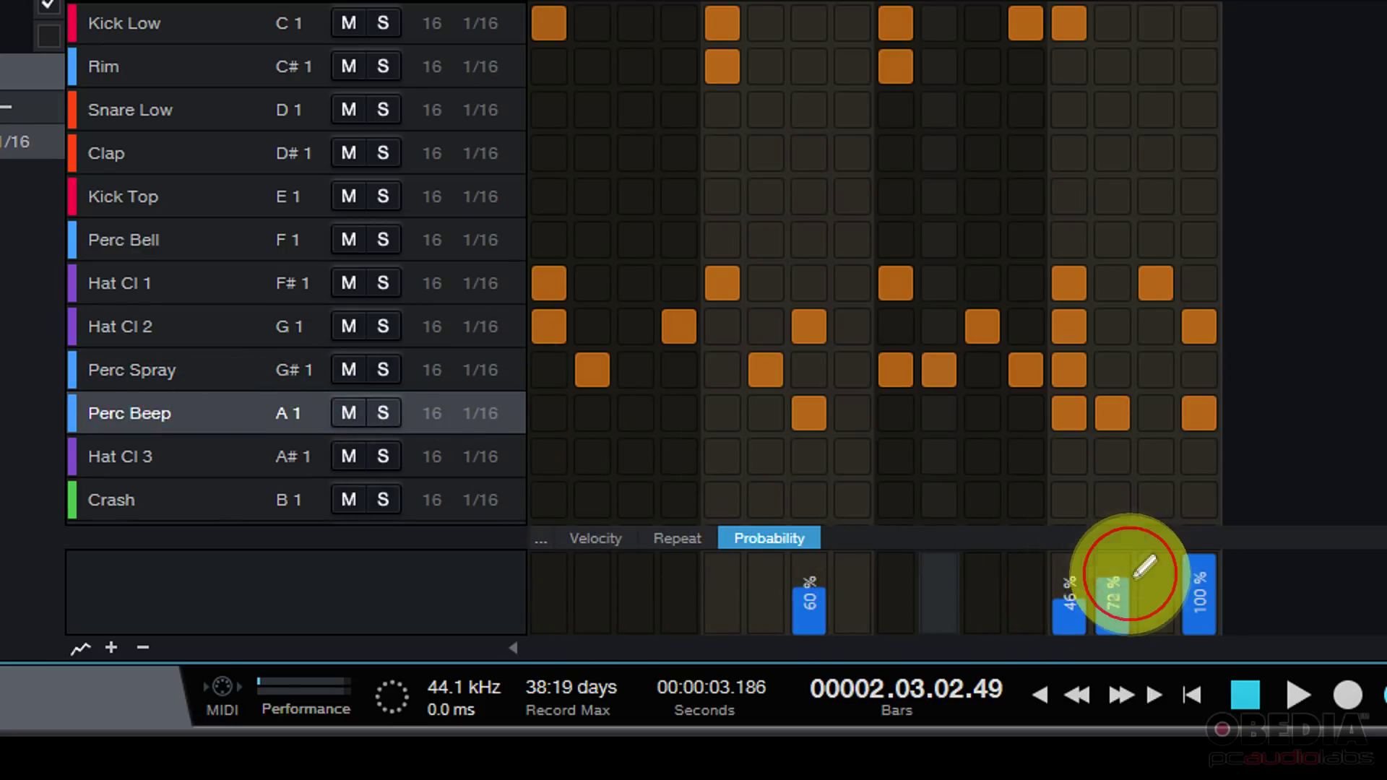
left_click(1201, 582)
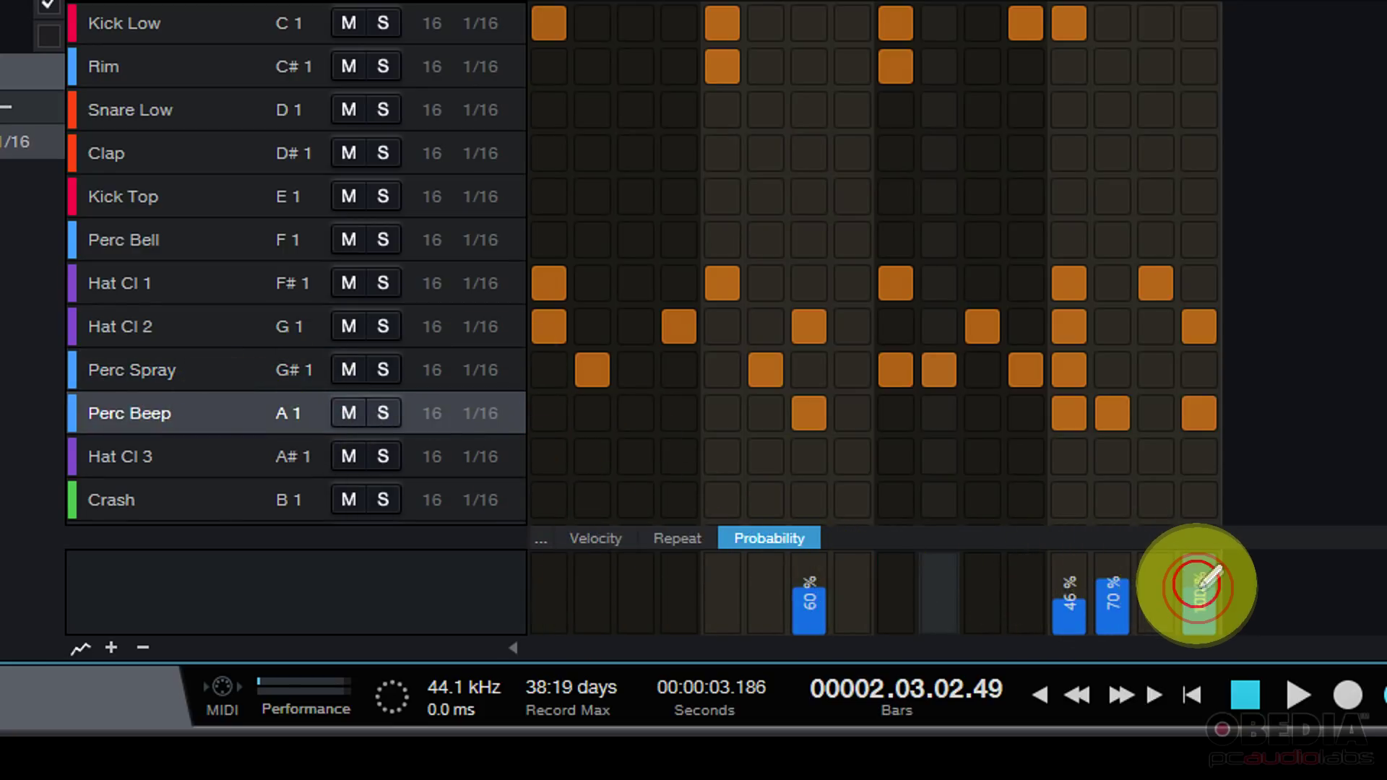
Soften Perc Beep velocities to 33 on steps 7 and 13 and 39 on steps 14 and 16
left_click(599, 539)
left_click(809, 610)
left_click(1069, 610)
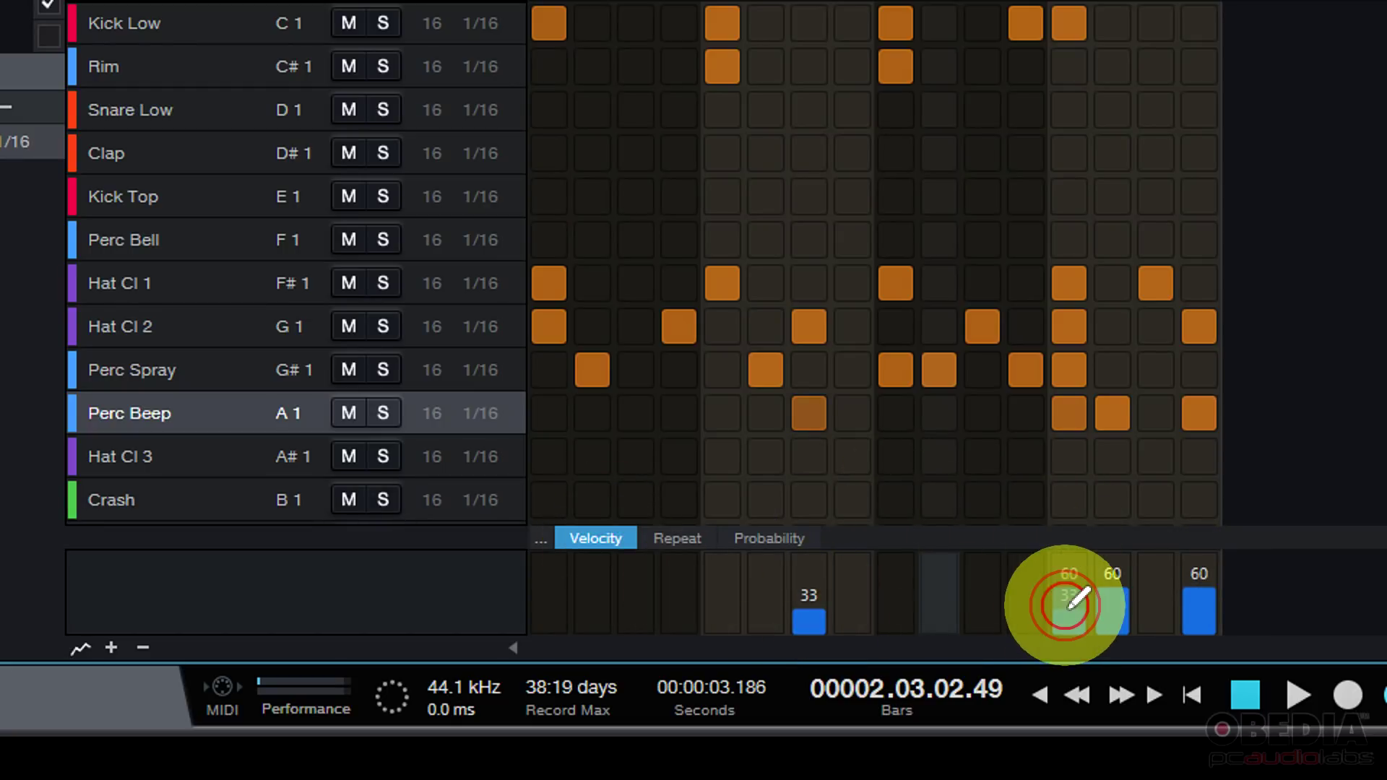
left_click(1119, 605)
left_click(1199, 606)
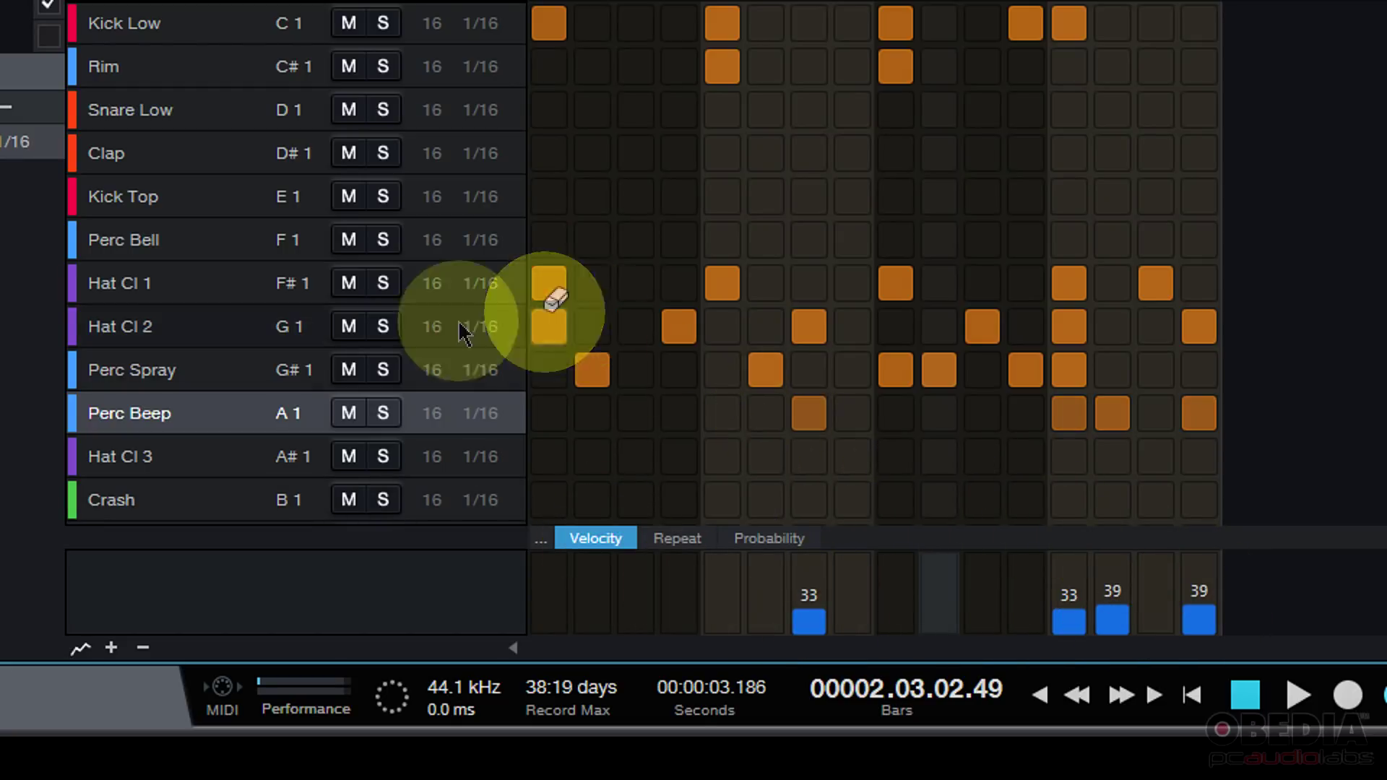
Lower Hat Cl 2 velocities (step 1 28, step 4 25, steps 7 and 11 23, step 13 39, step 16 37) and play
left_click(221, 337)
left_click_drag(670, 578, 682, 616)
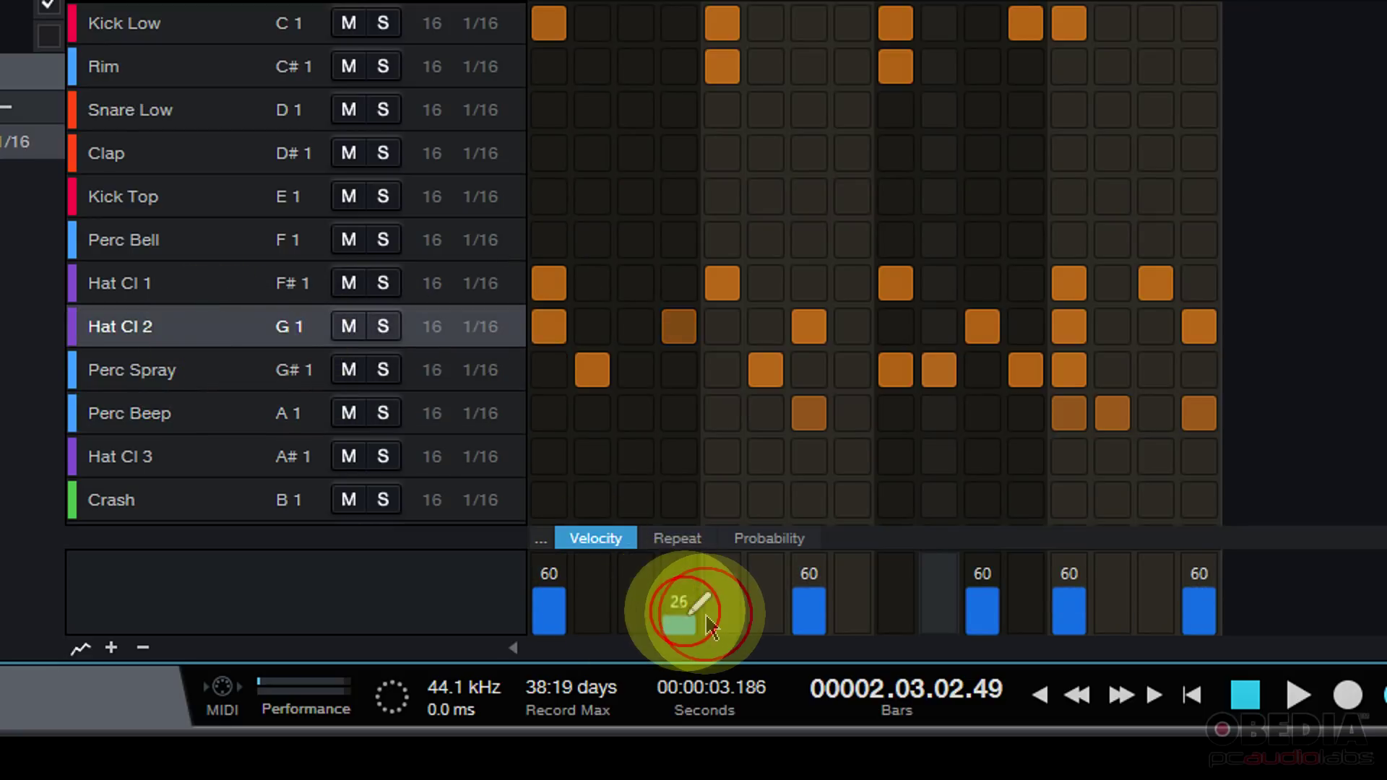
left_click(809, 594)
left_click_drag(809, 593, 809, 618)
left_click_drag(981, 588, 983, 618)
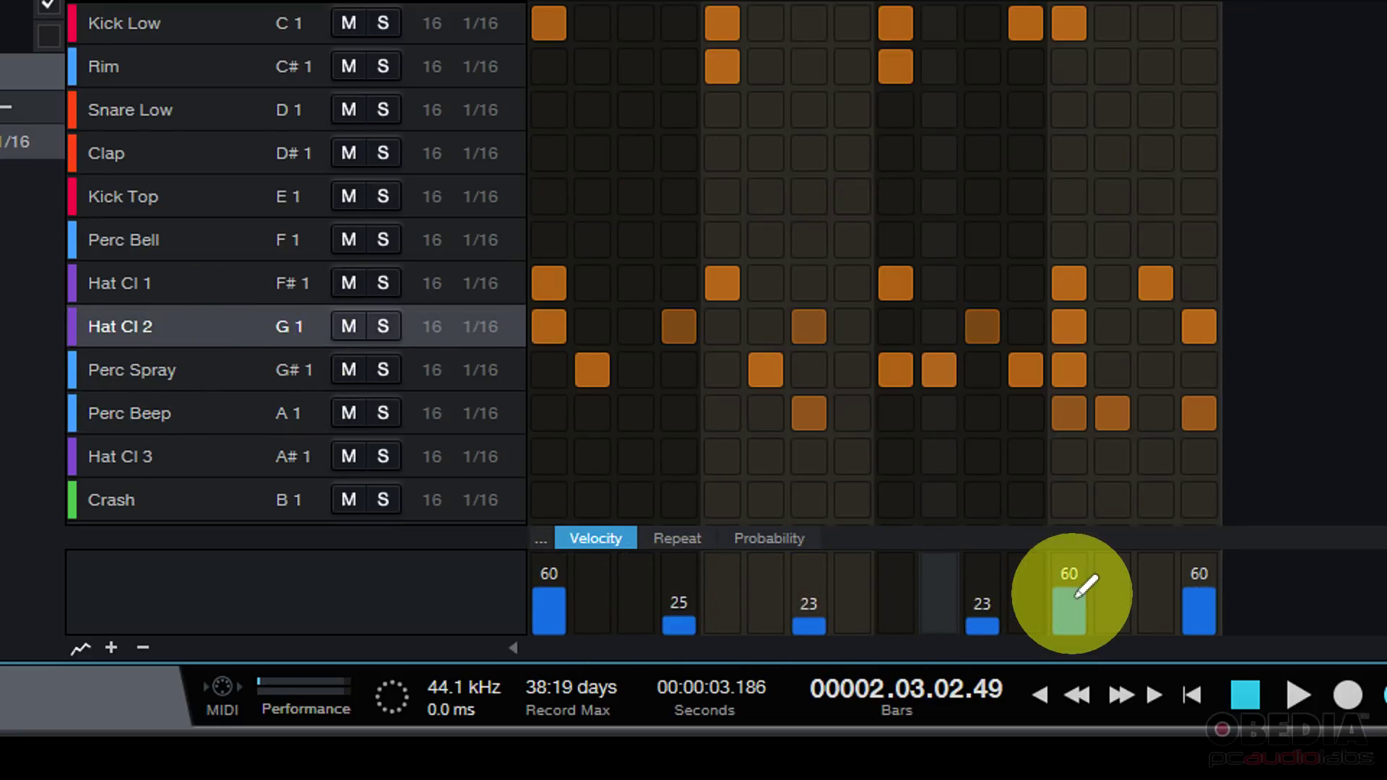
left_click(1069, 605)
left_click(1199, 606)
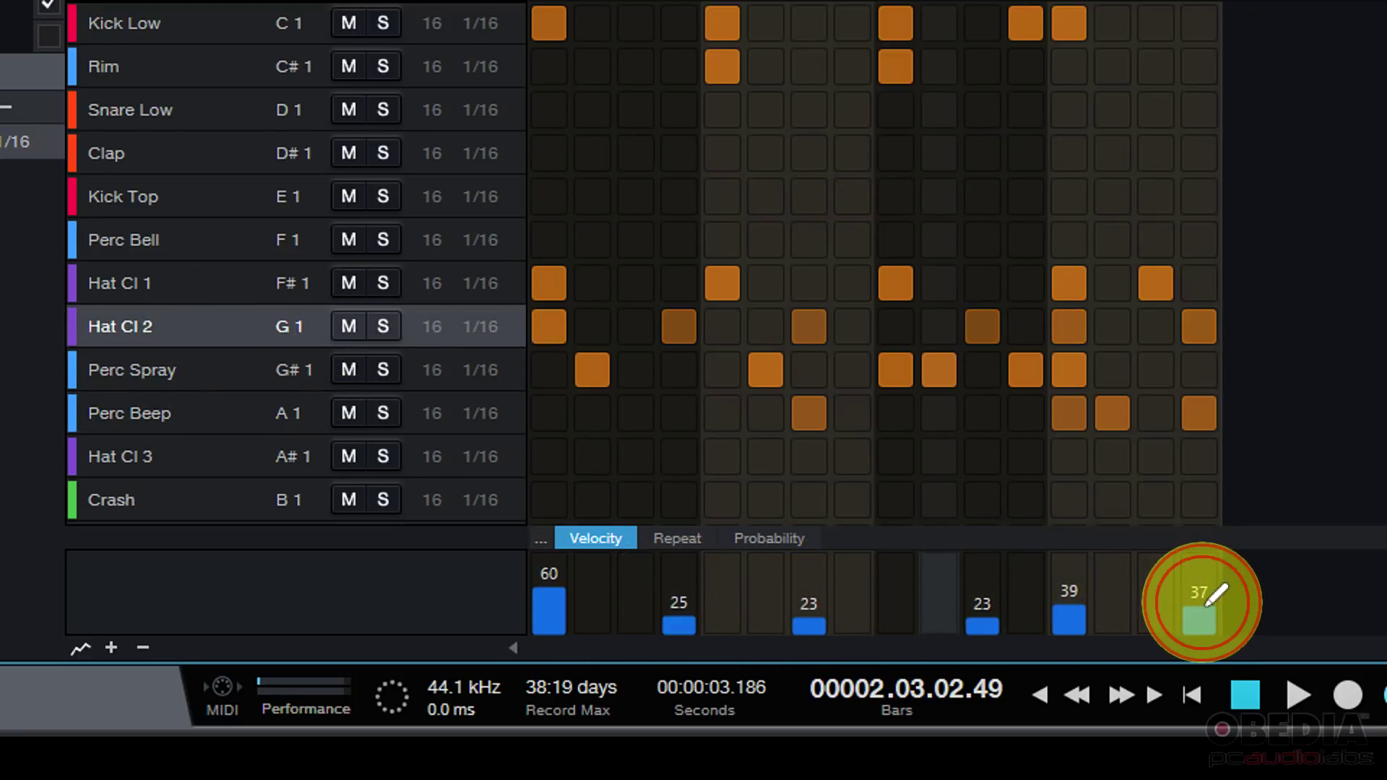
left_click(561, 614)
key("space")
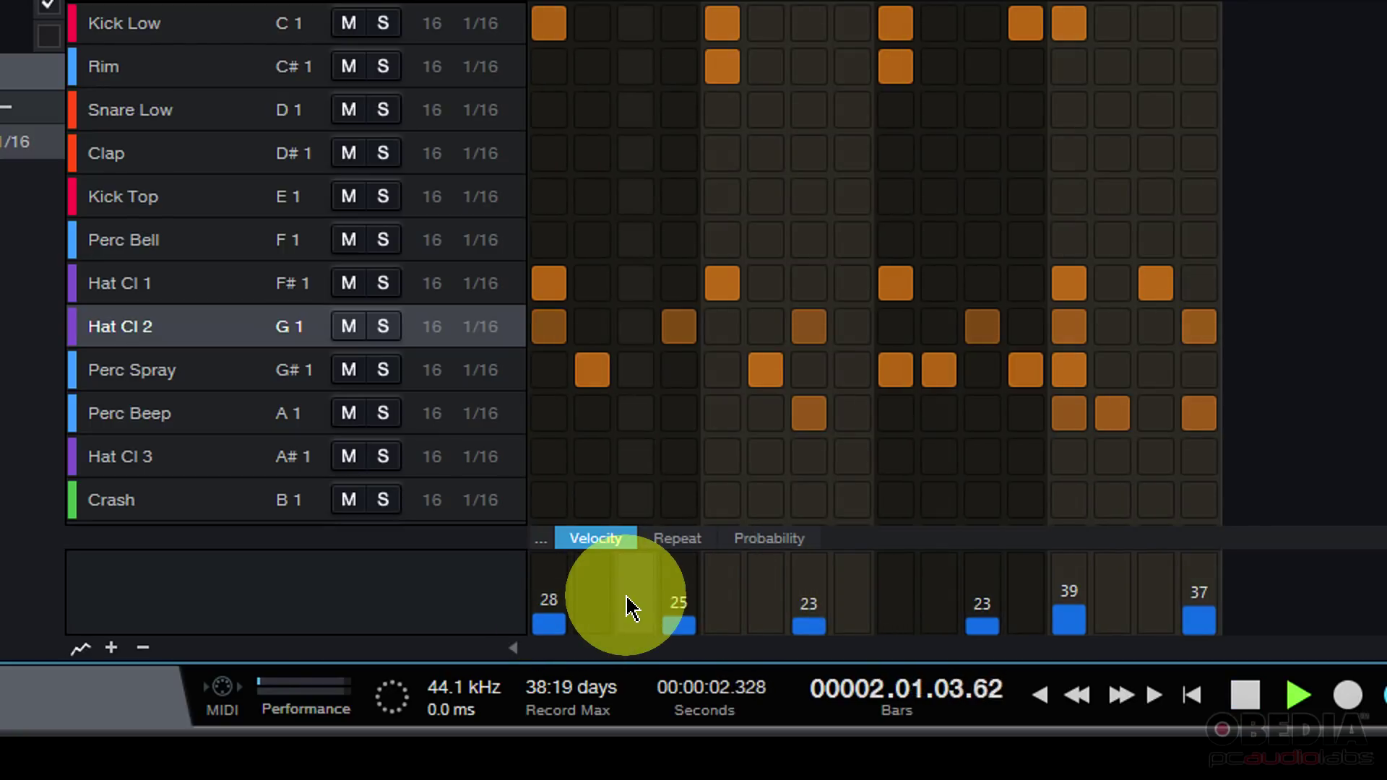
Add Rim hits on steps 13 and 15, then lower velocities on step 5 (to 30) and step 13
left_click(1070, 66)
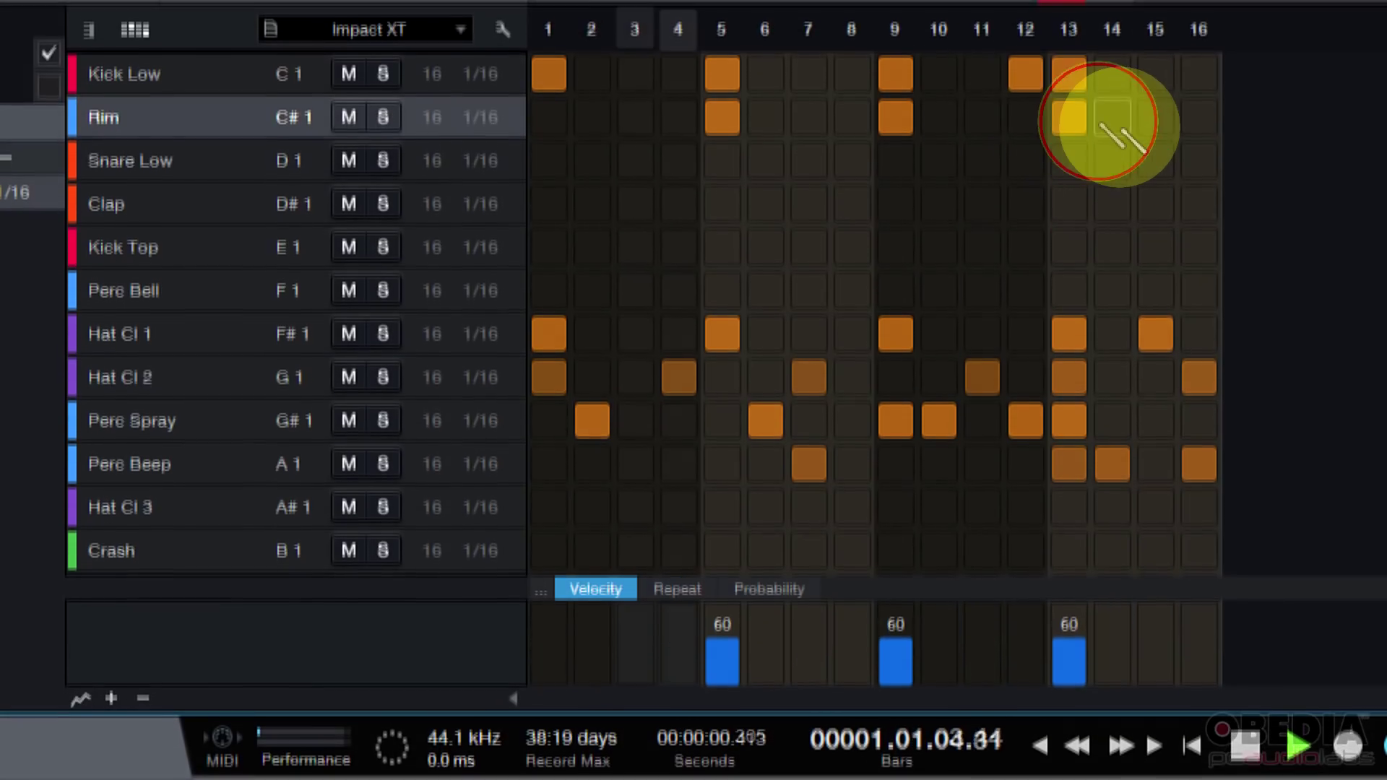
left_click(1156, 67)
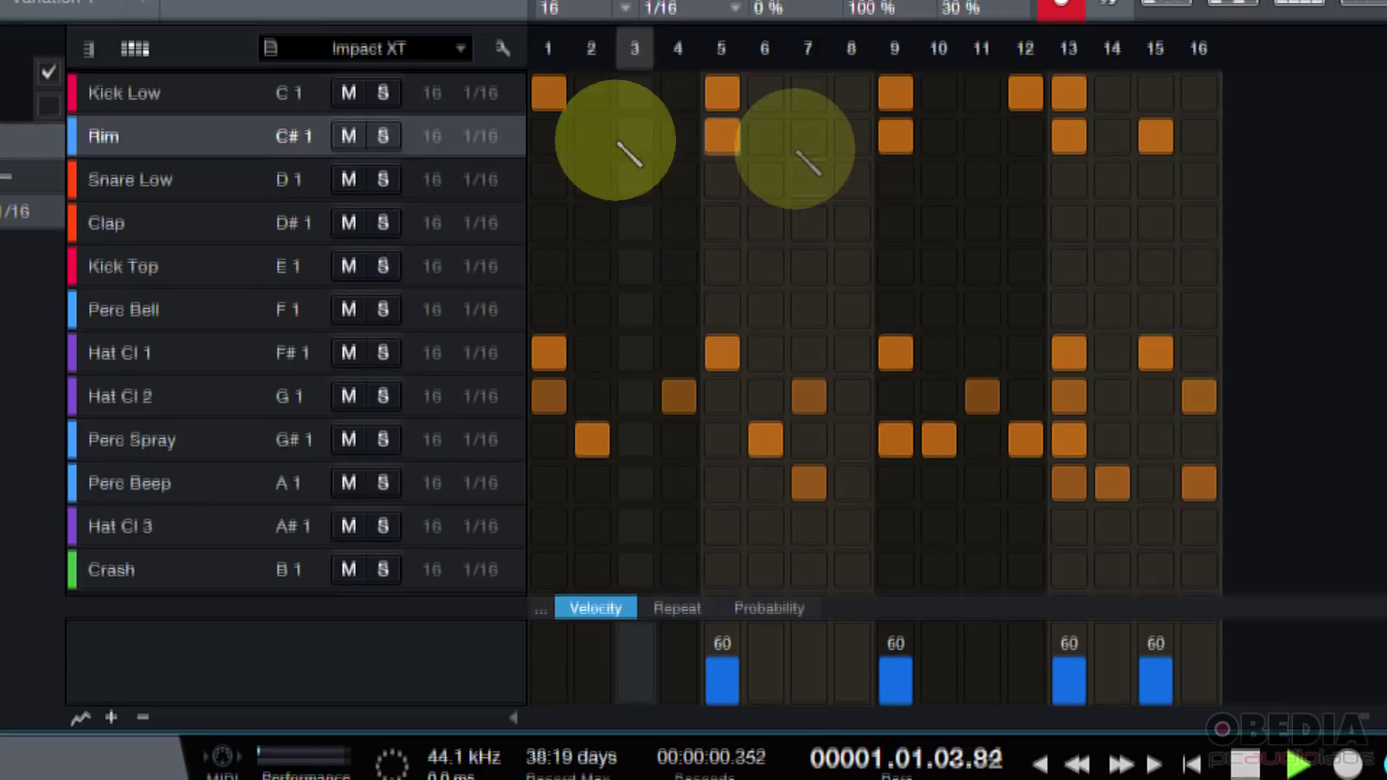
left_click(723, 683)
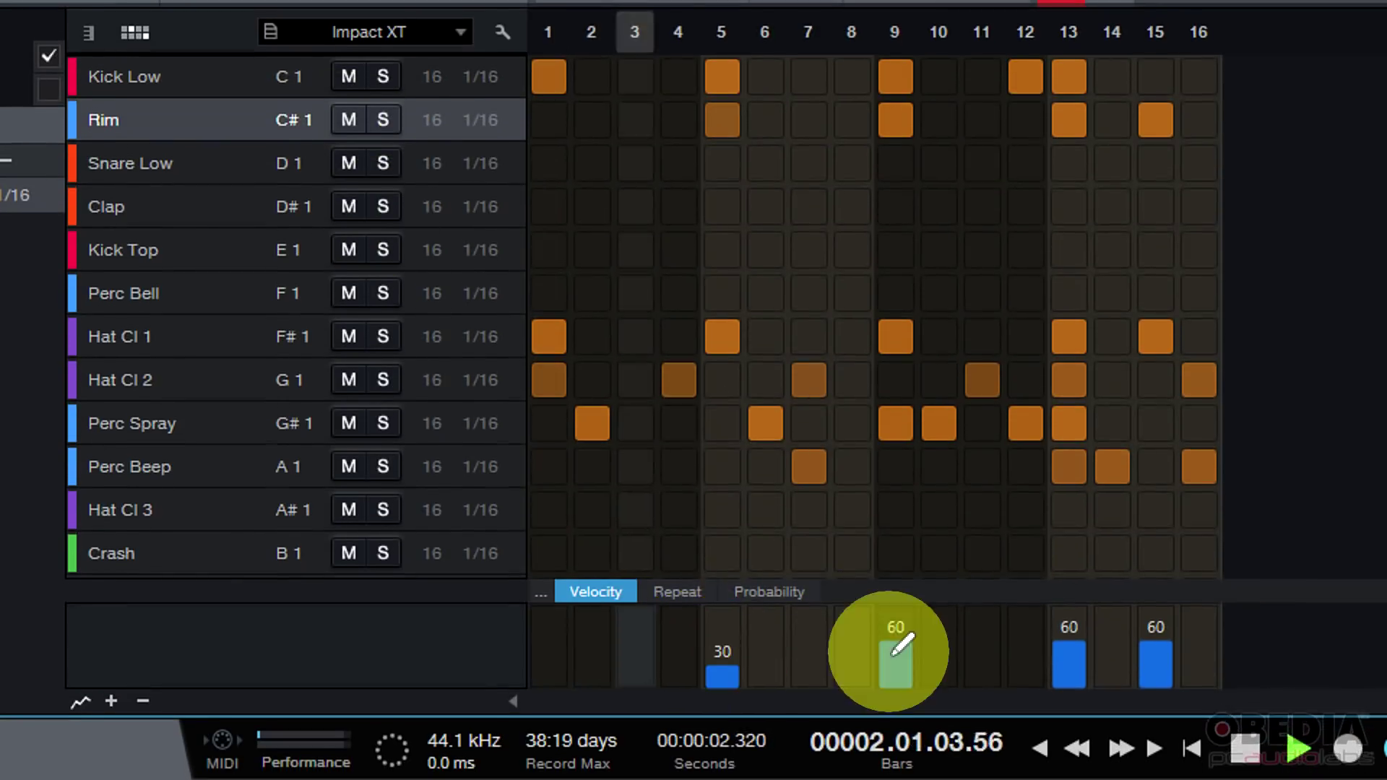
left_click_drag(1069, 629, 1069, 654)
Set Rim probabilities to 16% on step 9, 37% on step 13, 32% on step 15 and 54% on step 5
left_click(770, 586)
left_click_drag(984, 638, 891, 653)
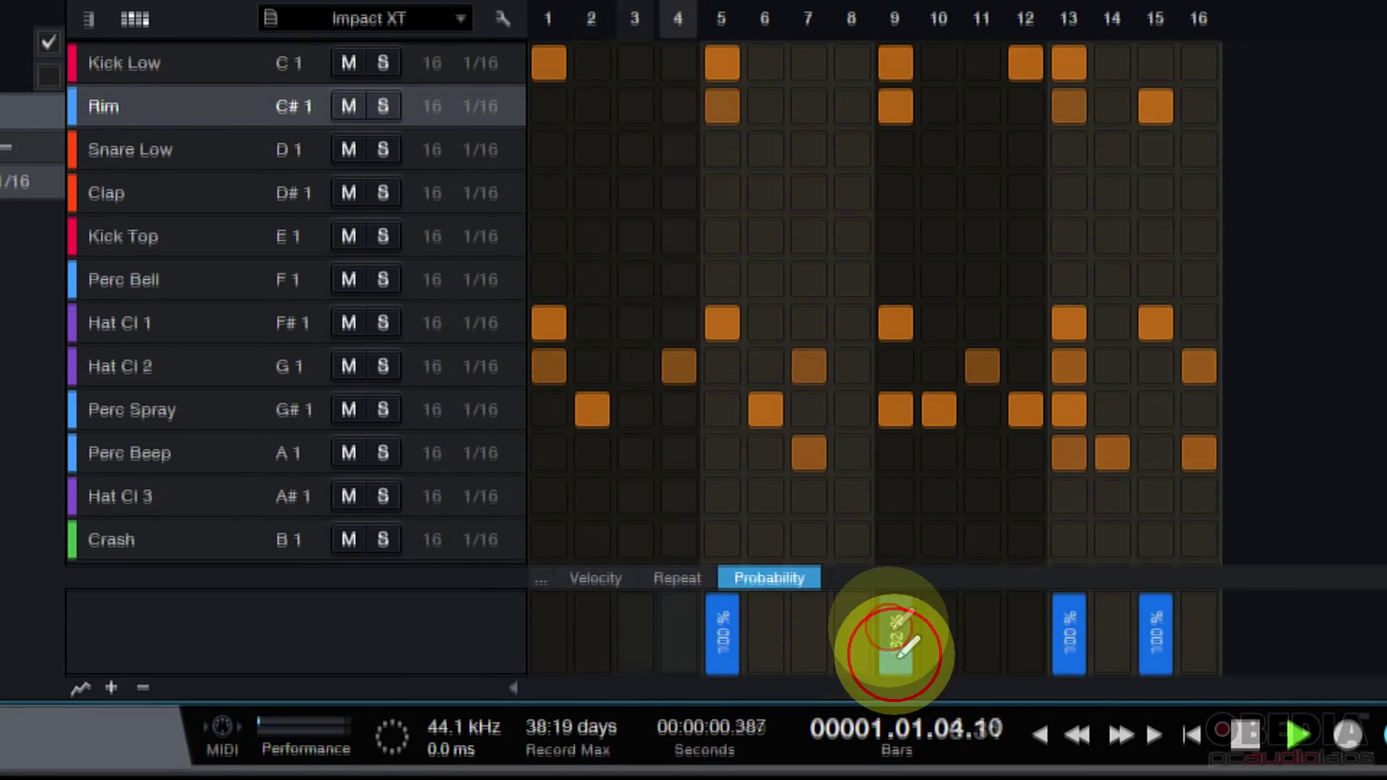
left_click_drag(1049, 623, 1068, 636)
left_click_drag(1155, 604, 1156, 641)
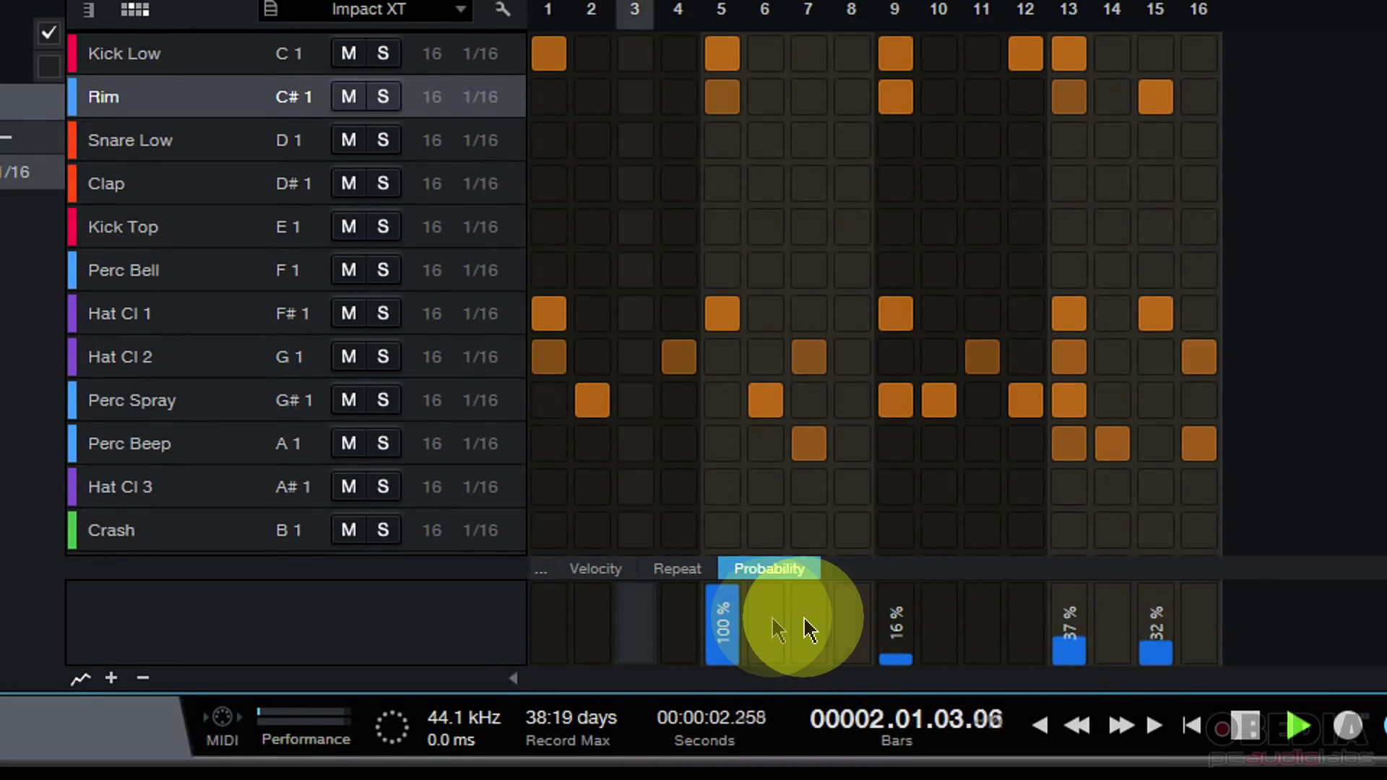
left_click(731, 600)
left_click_drag(731, 600, 759, 610)
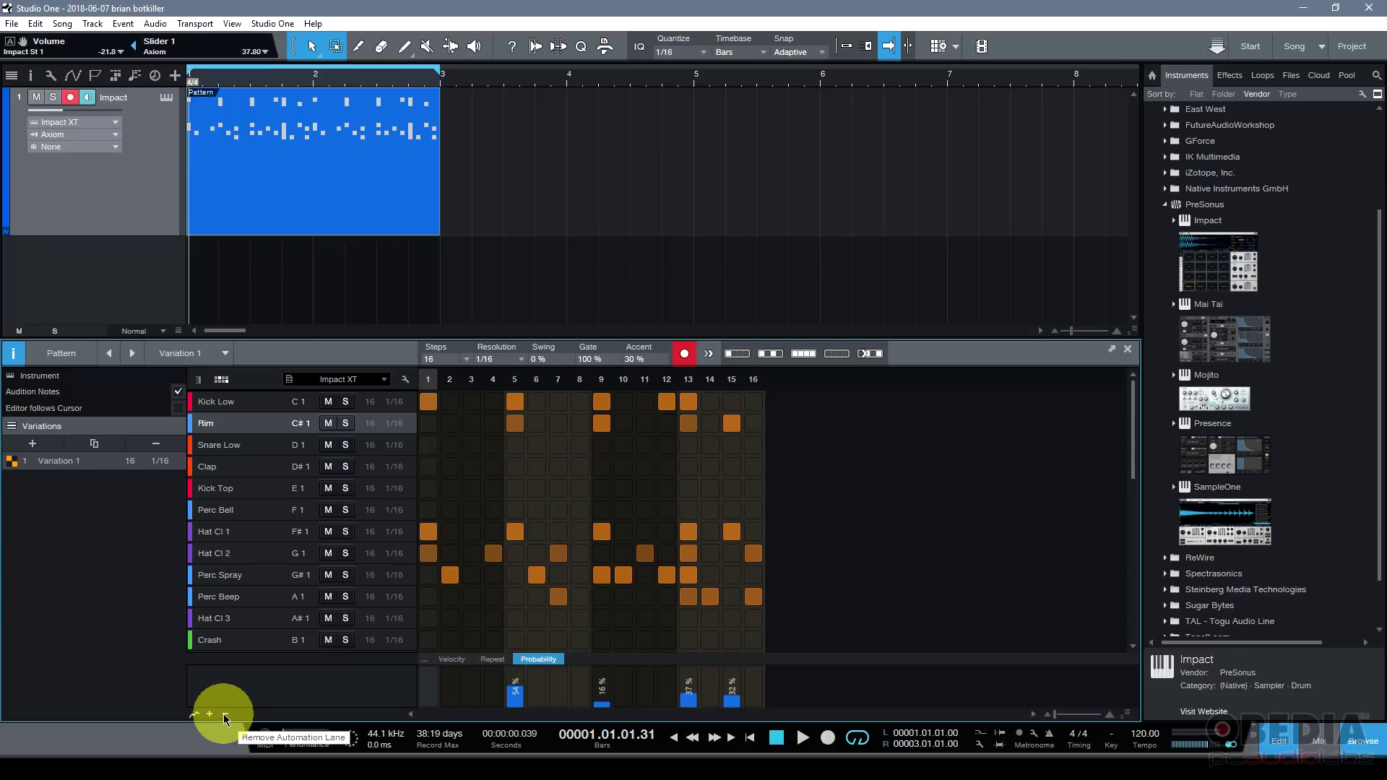
left_click(427, 664)
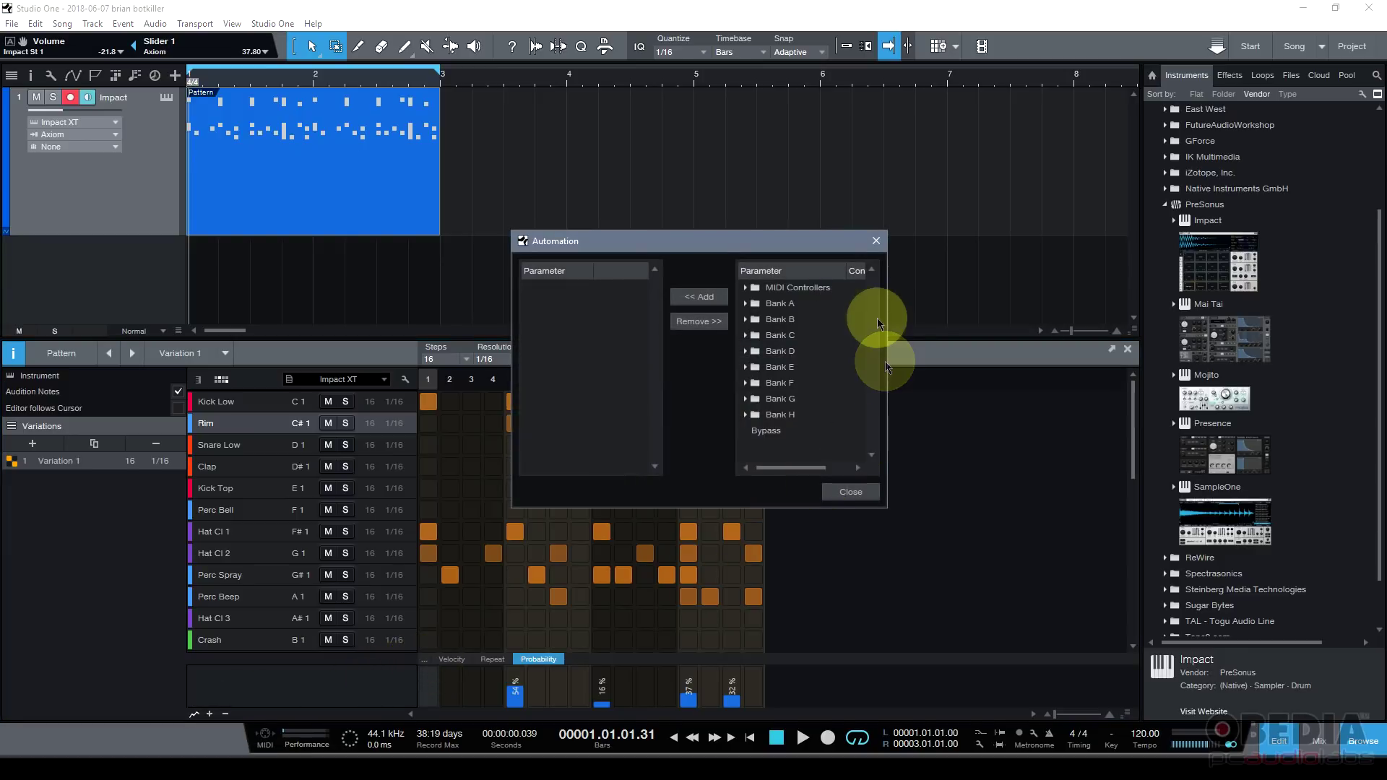
left_click(872, 244)
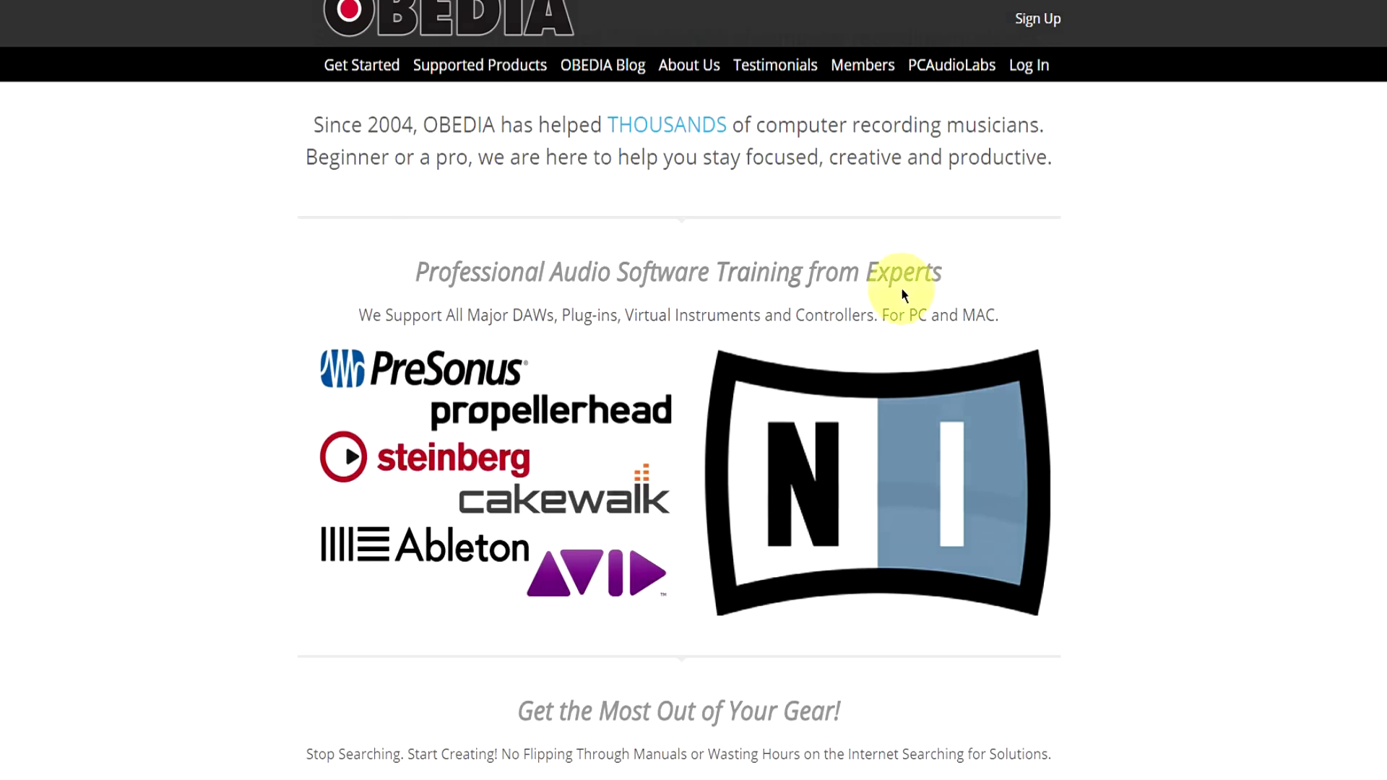
Scroll down to the Rates and Services table with $1.99-per-minute bundles and $15.99 monthly subscriptions
scroll(896, 289, "down", 20)
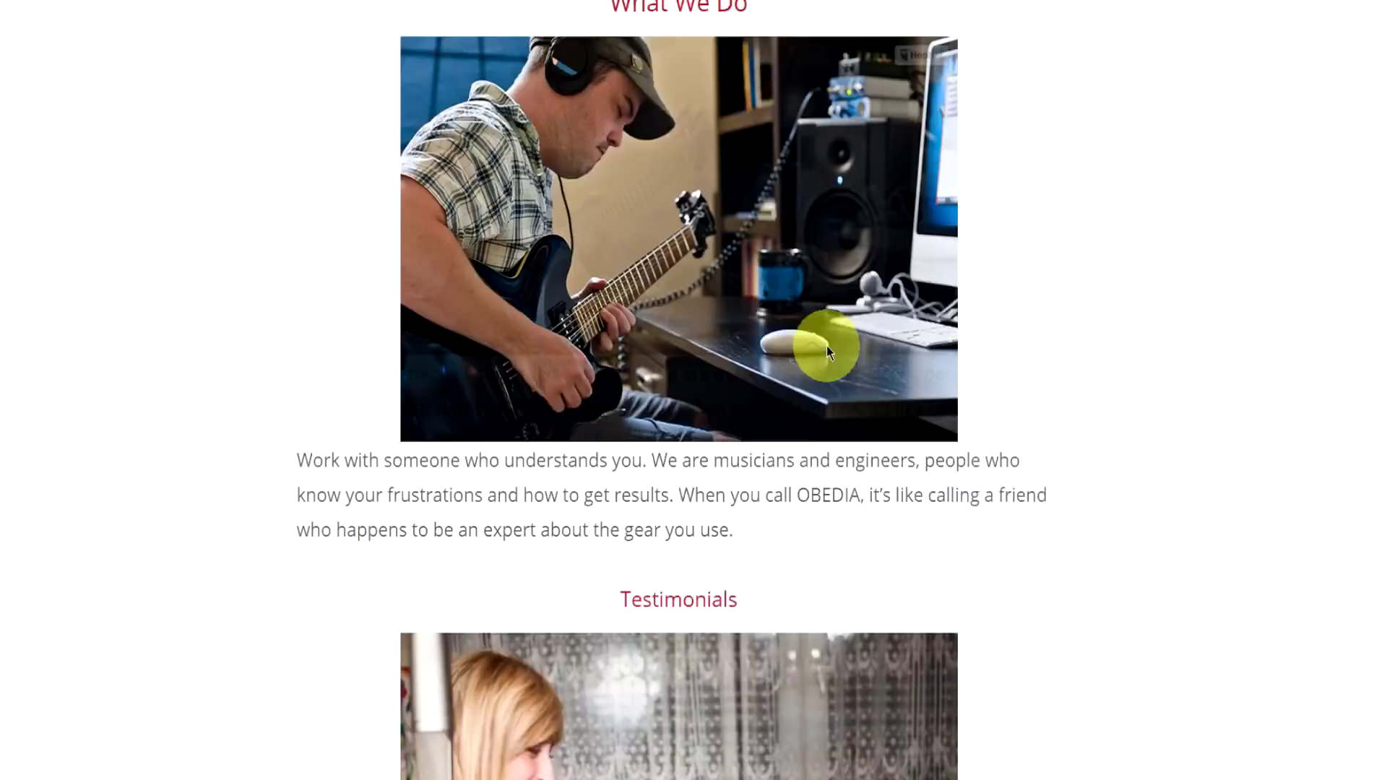
scroll(816, 347, "down", 15)
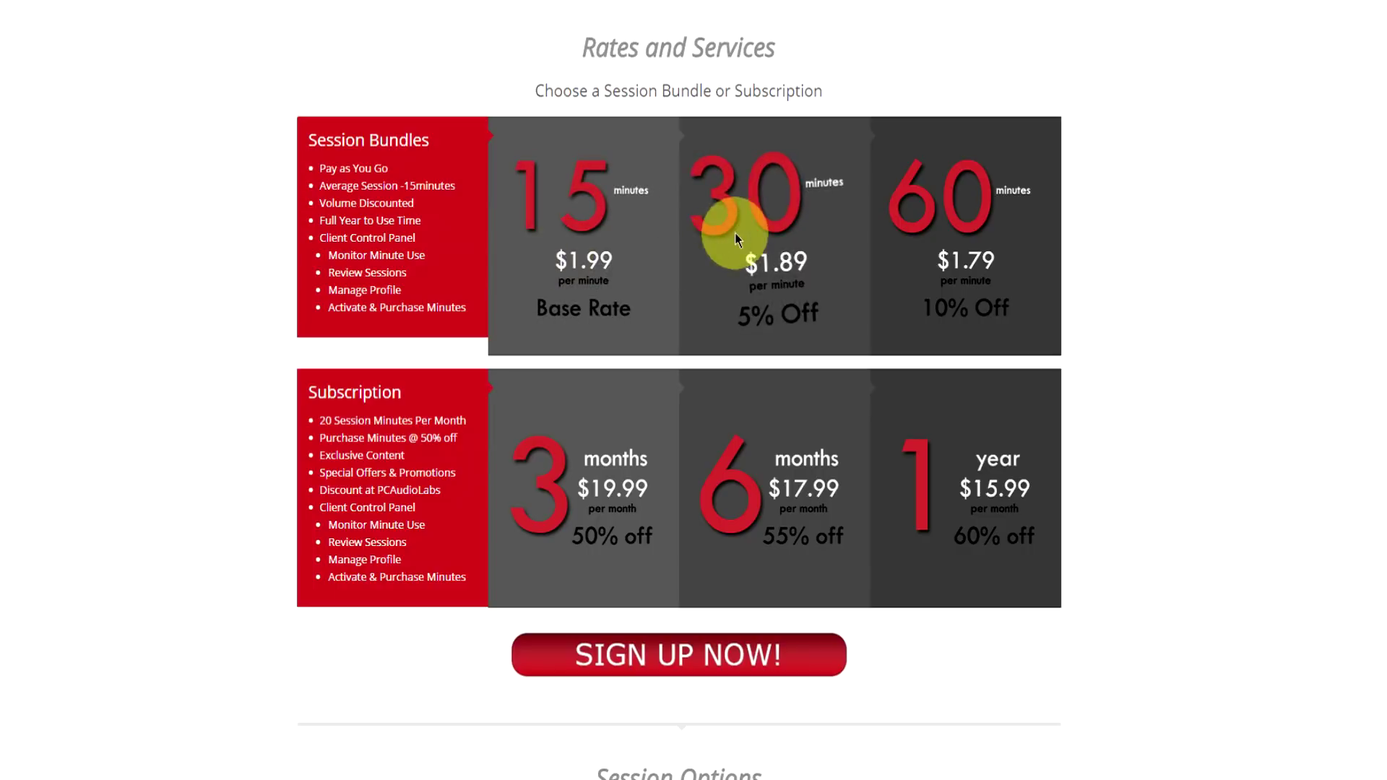